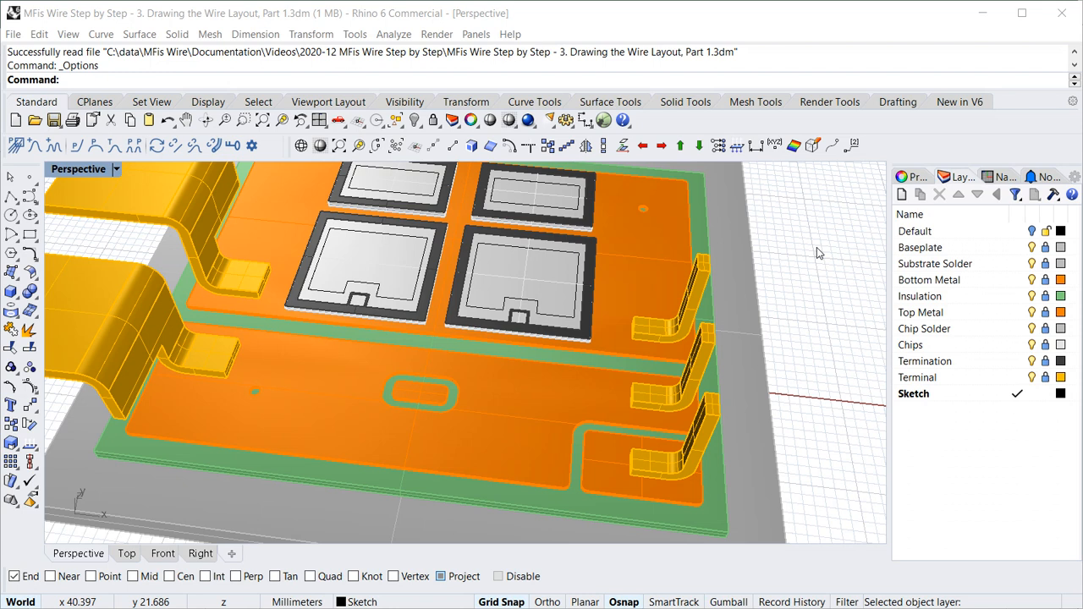
Create a new layer named "Snapping tests" and make it the current layer.
click(902, 195)
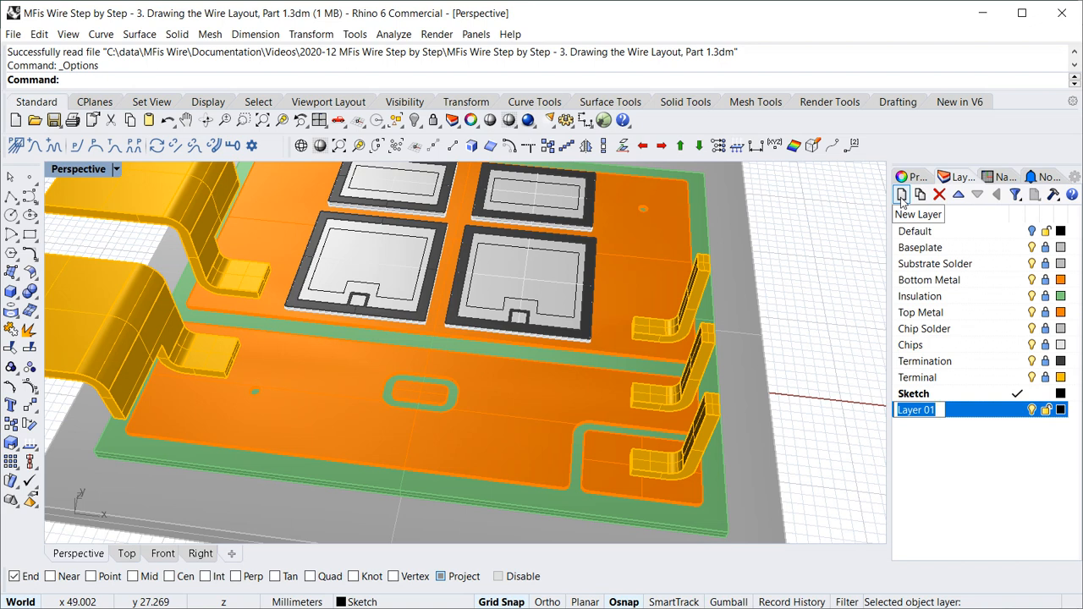
text(Snapping te)
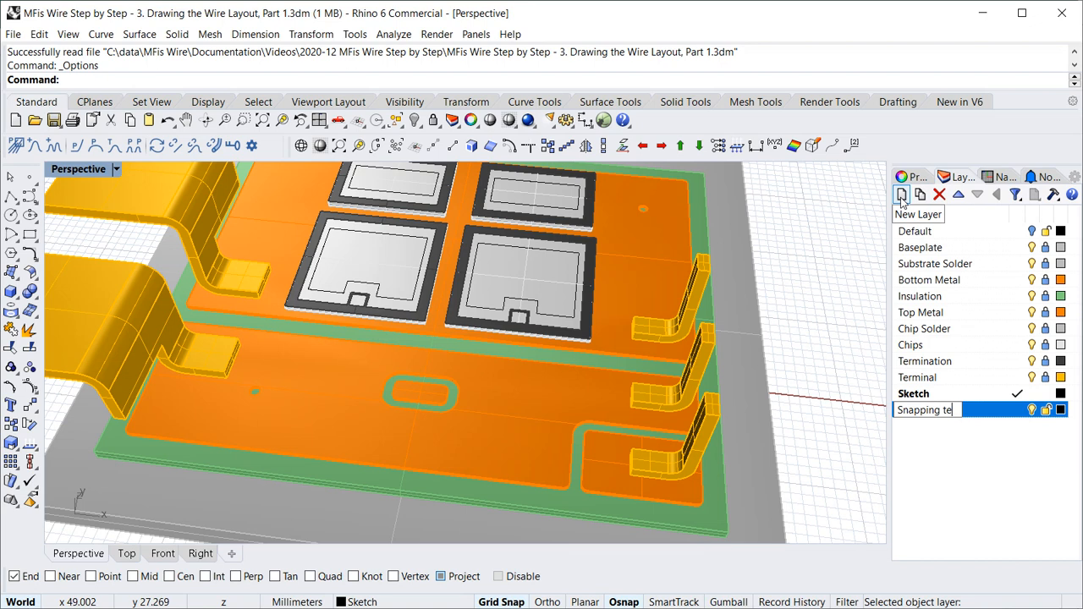
text(sts)
key(Return)
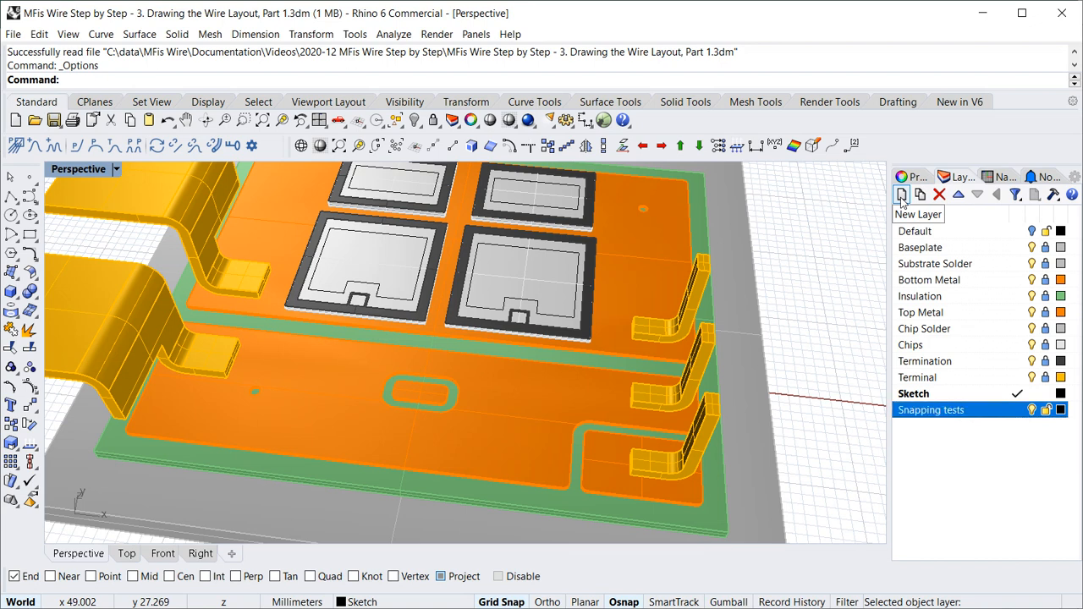
click(1017, 410)
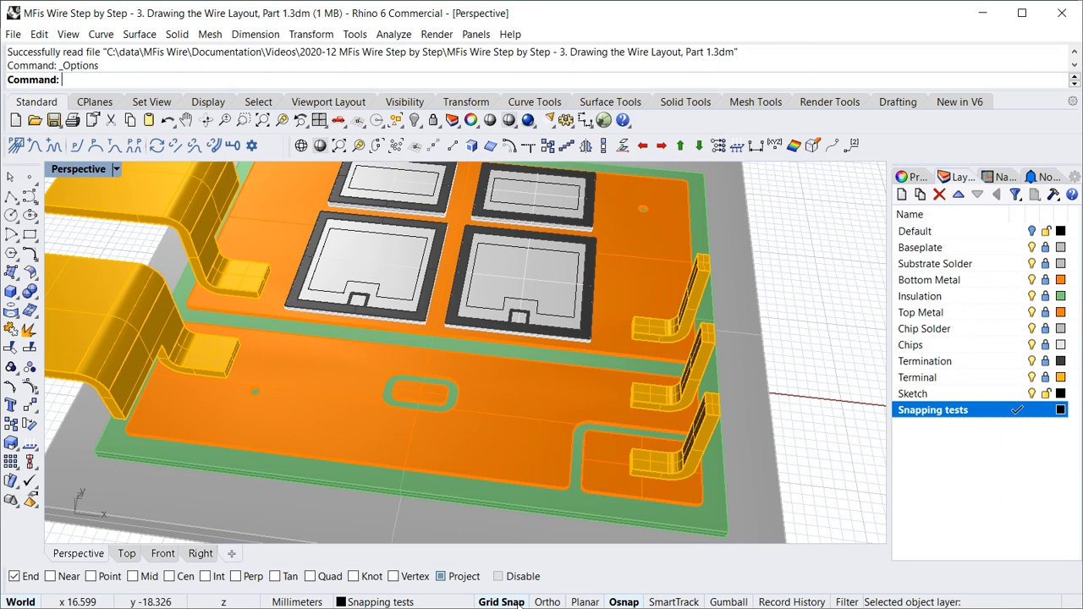
With Grid Snap and Project turned off and Ortho on, draw a short line parallel to the Y axis on the grid beside the baseplate's corner.
right_drag(769, 482, 708, 332)
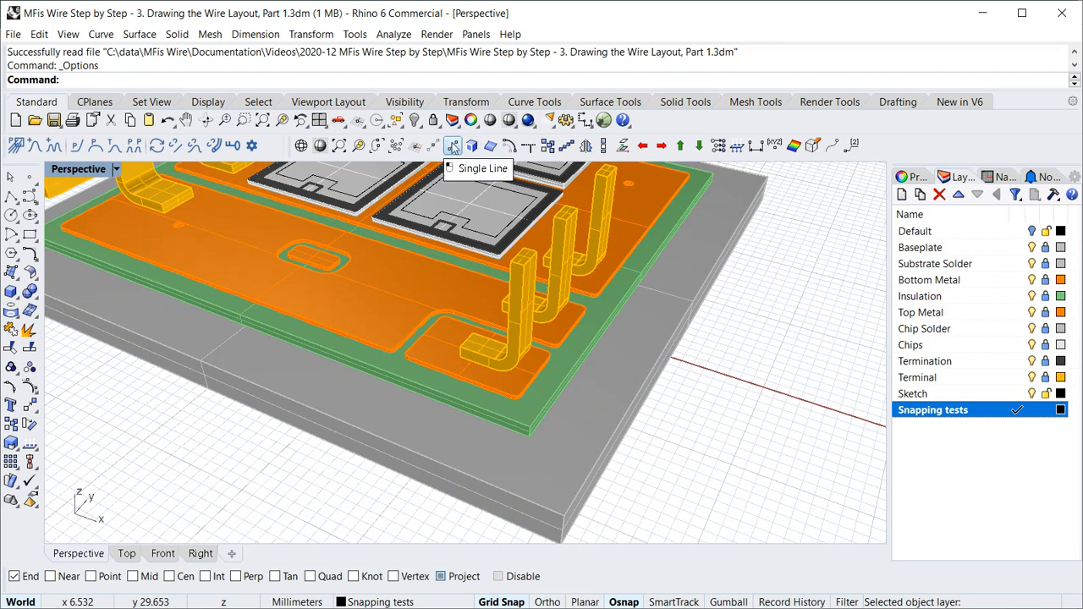
click(453, 147)
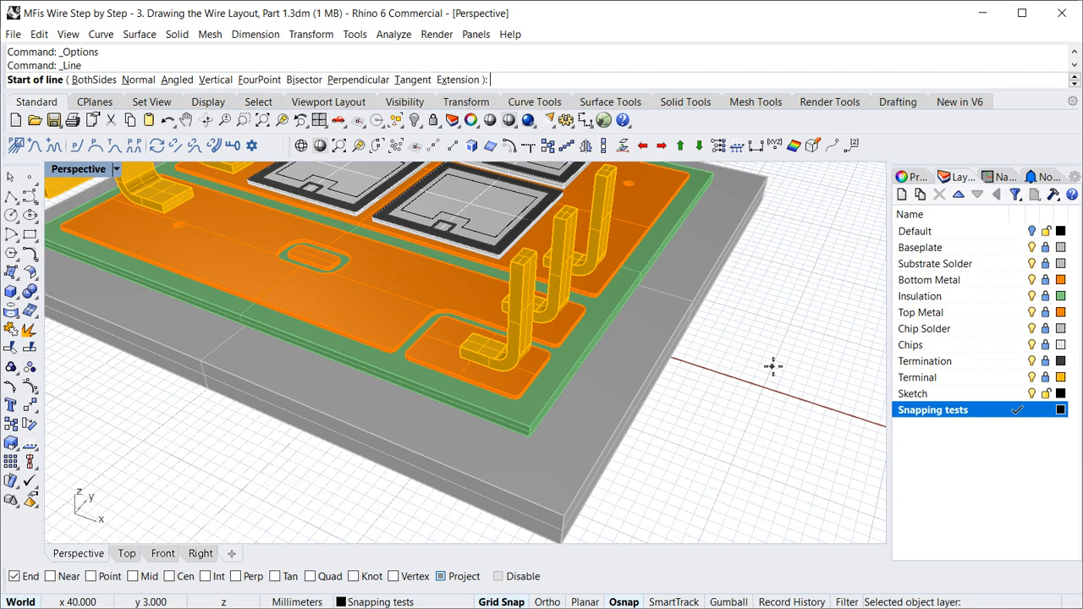
click(481, 602)
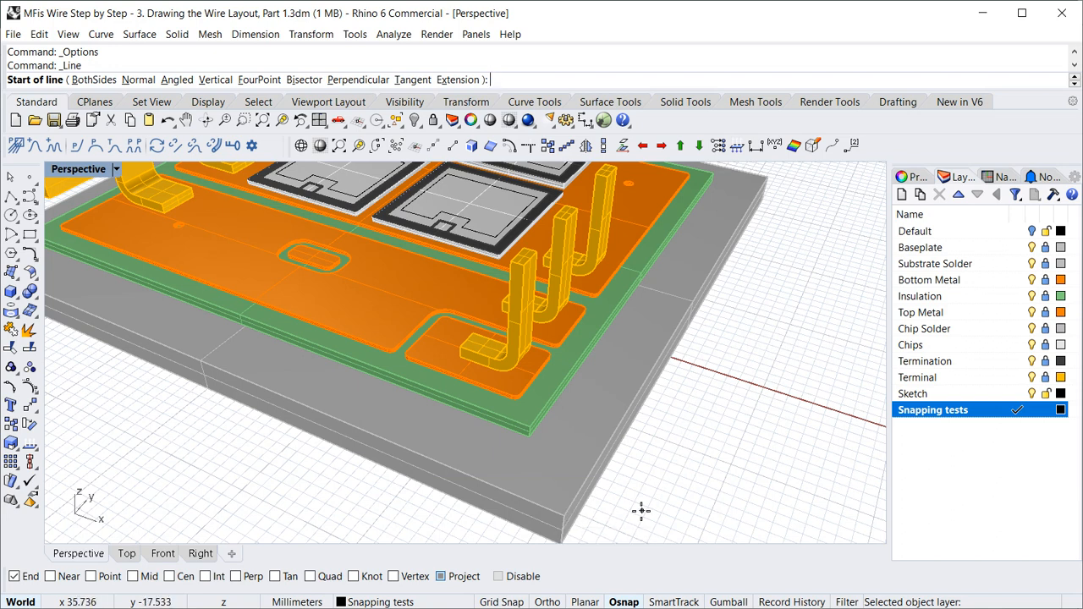
shift+right_drag(641, 511, 667, 437)
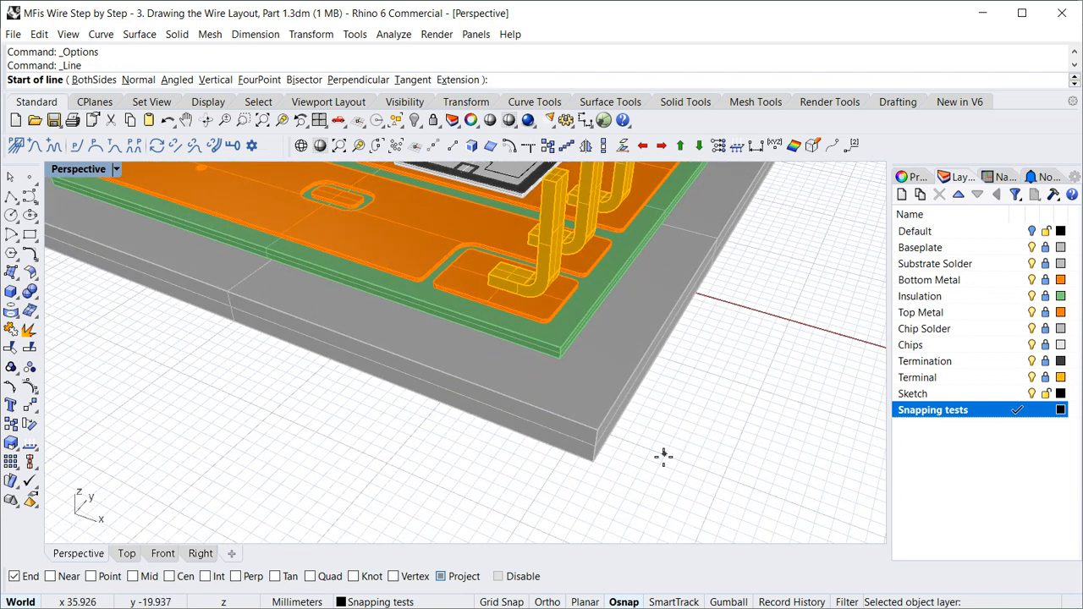
click(441, 576)
click(737, 426)
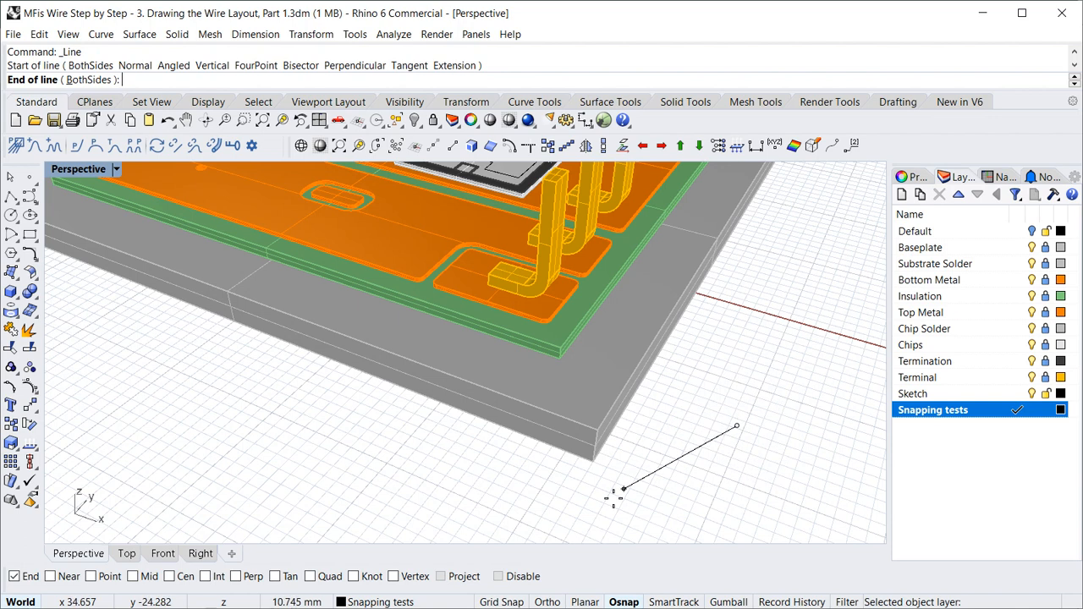
click(550, 601)
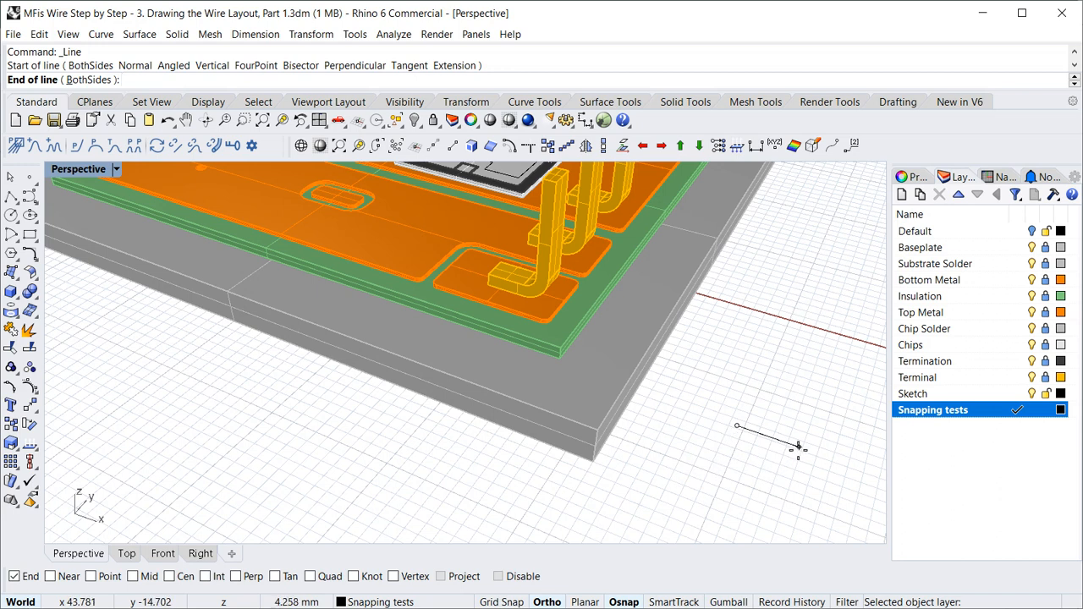
key(F8)
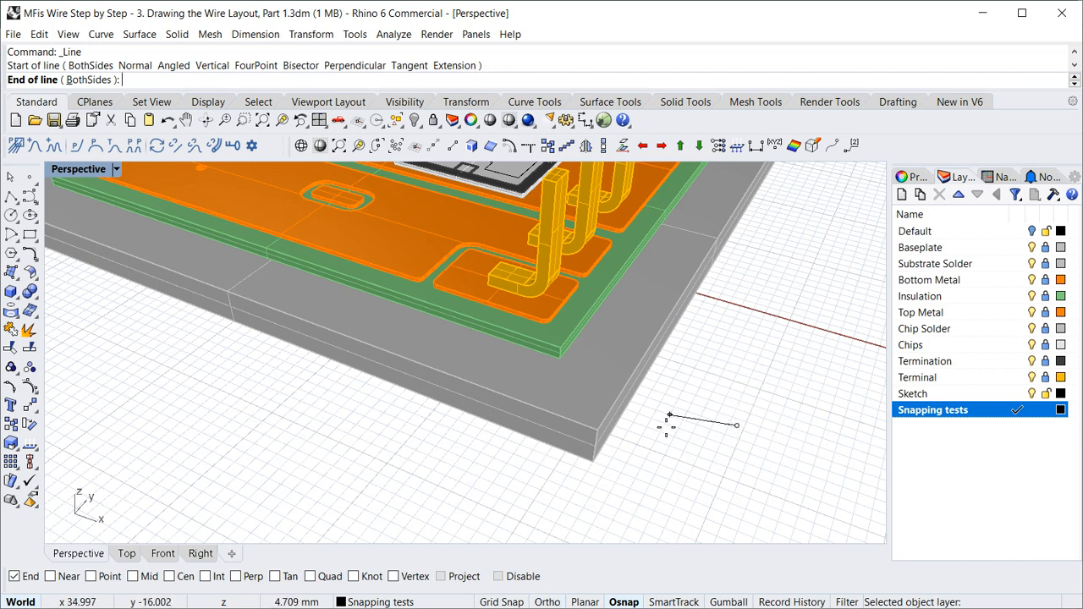
key(F8)
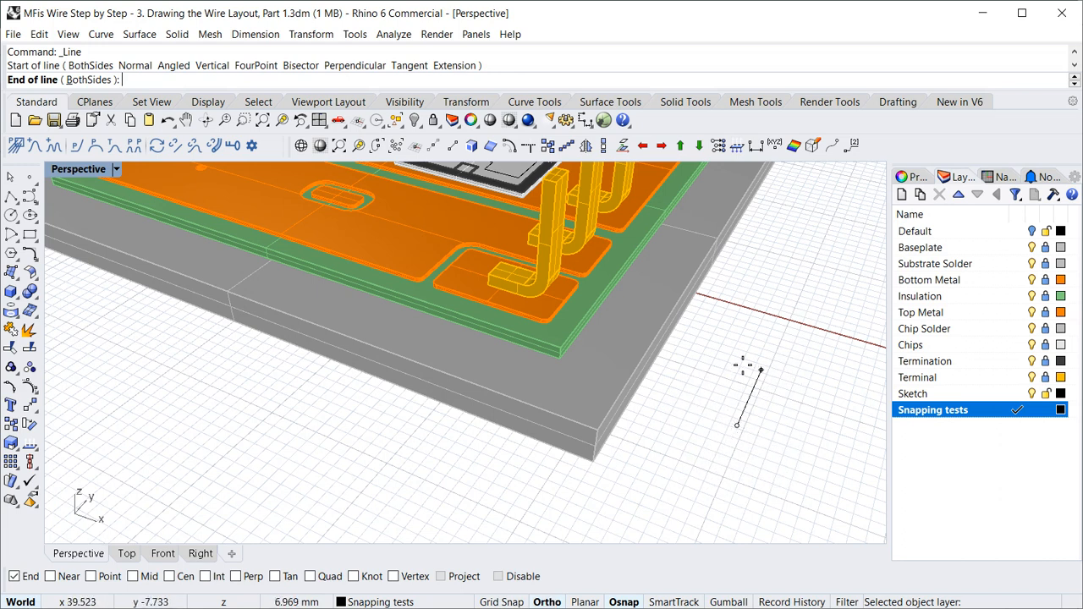
key(F8)
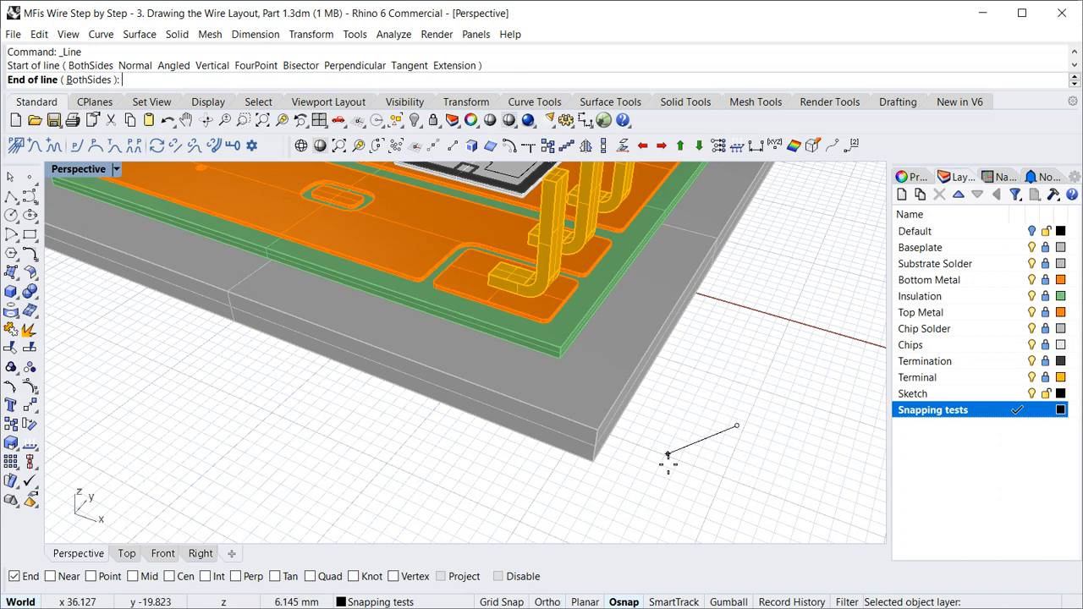
key(F8)
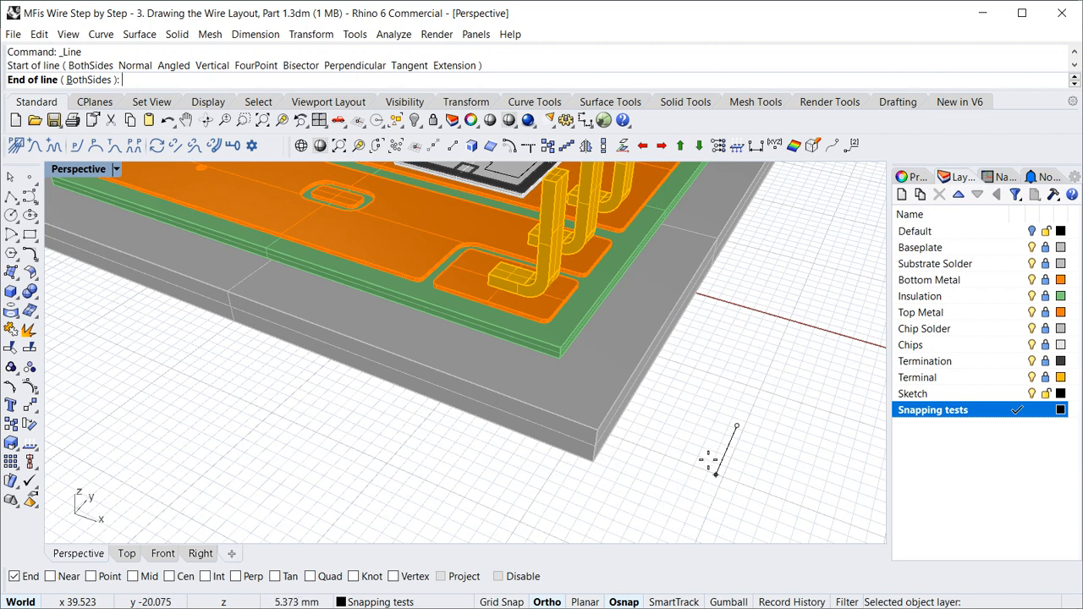
click(711, 461)
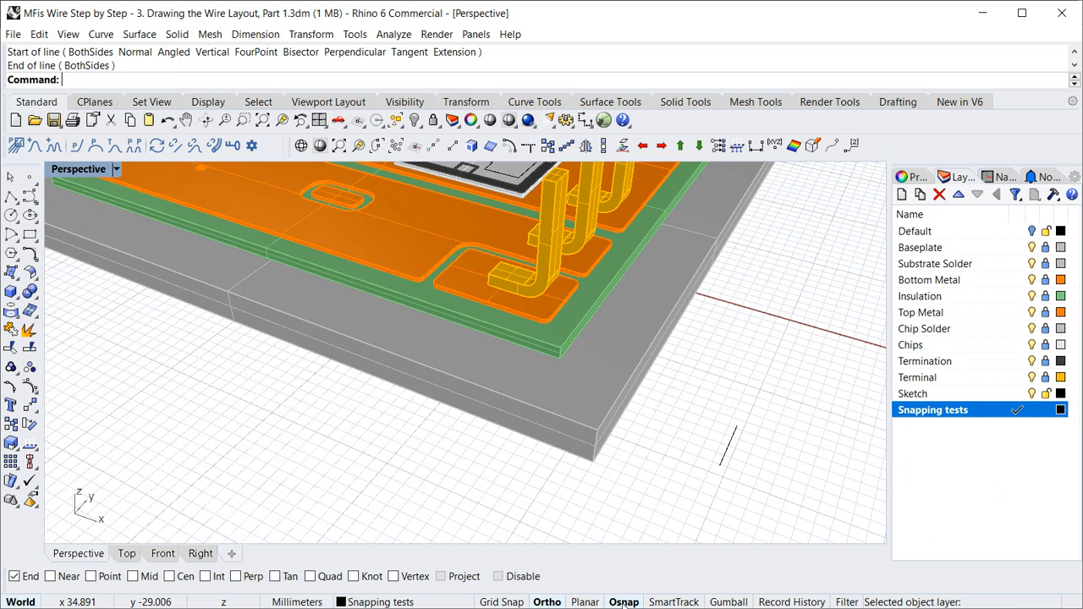
Enable SmartTrack and draw an X-direction line outward from the virtual corner where the small top metal pad's straight upper edges would intersect.
click(623, 602)
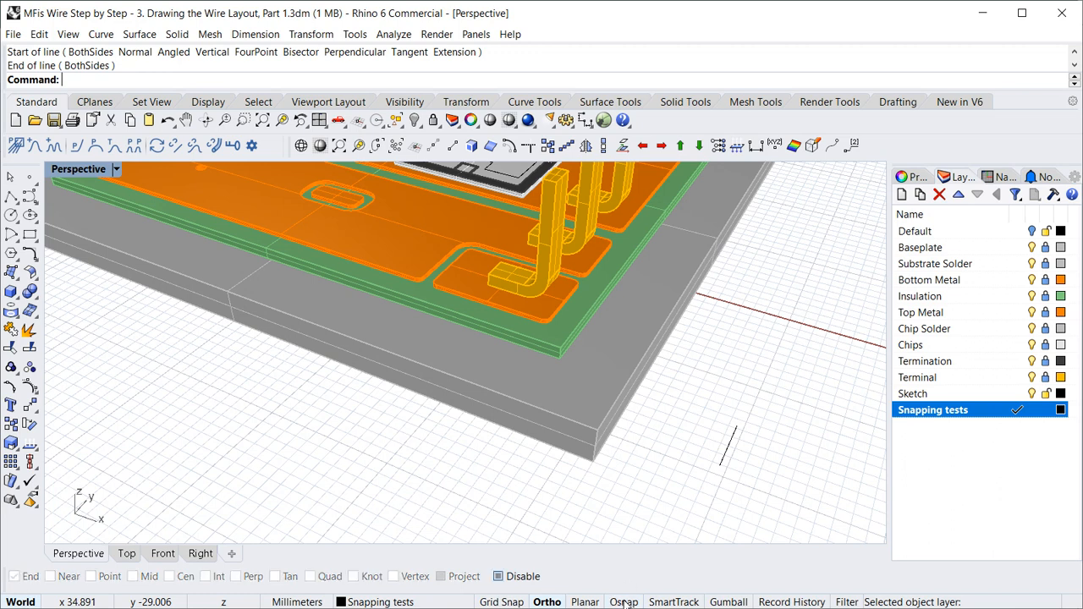
click(624, 602)
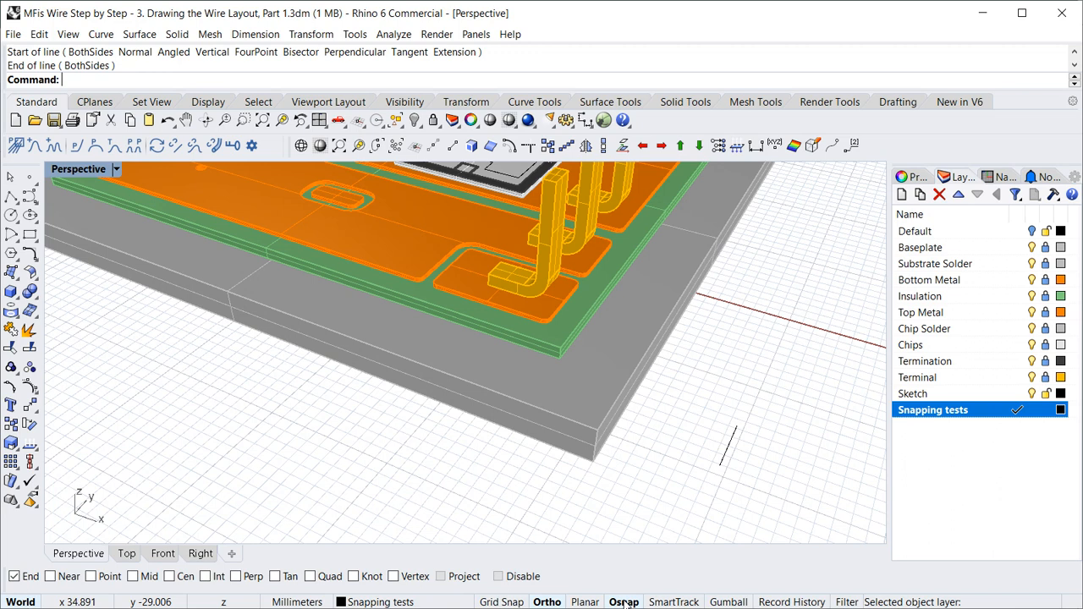
click(673, 601)
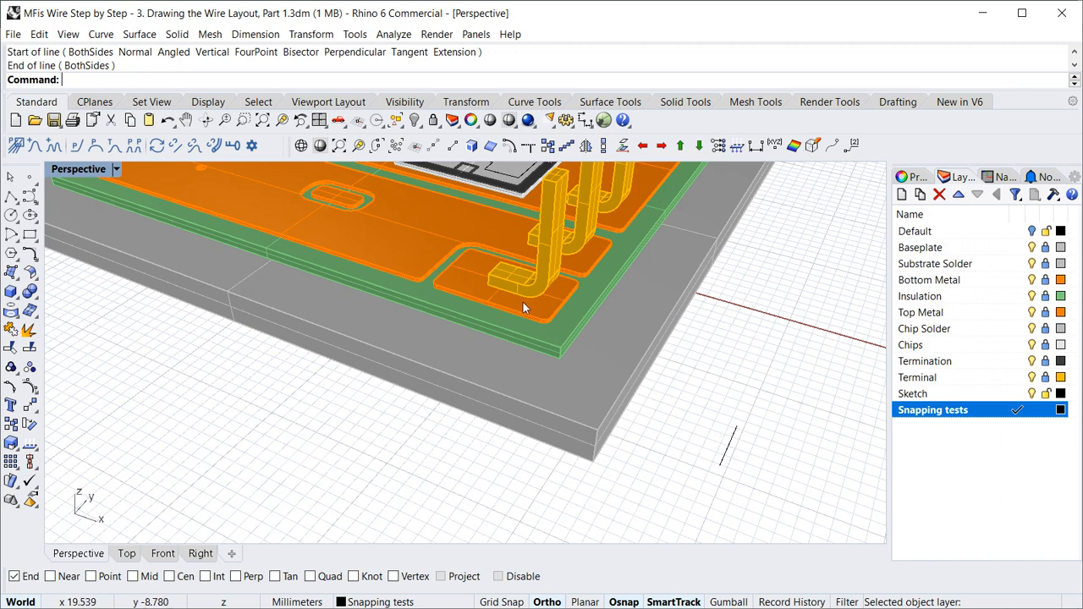
scroll(555, 326, up, 6)
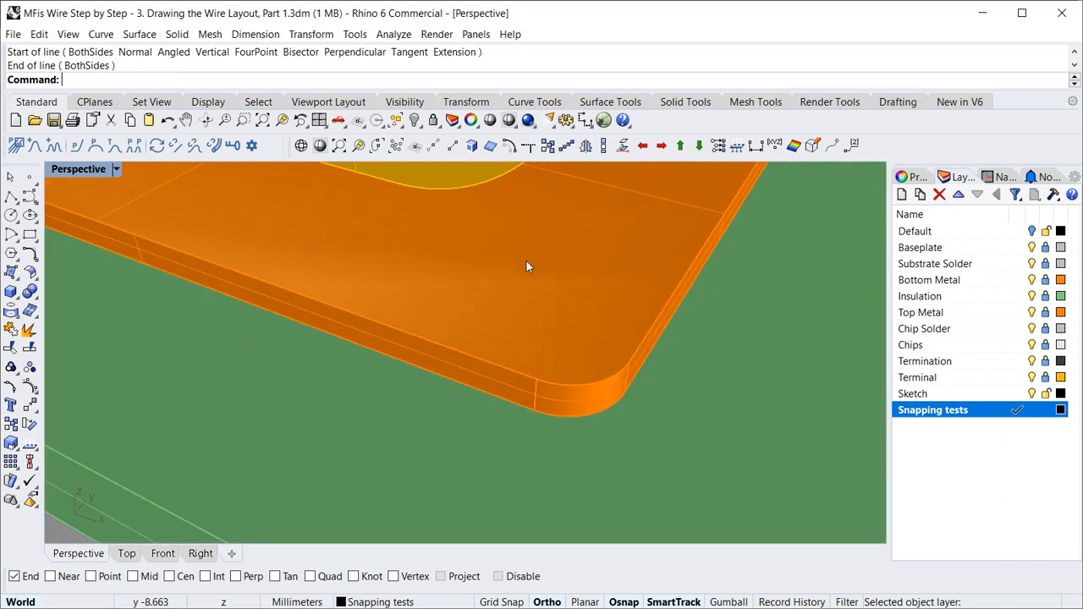
click(453, 147)
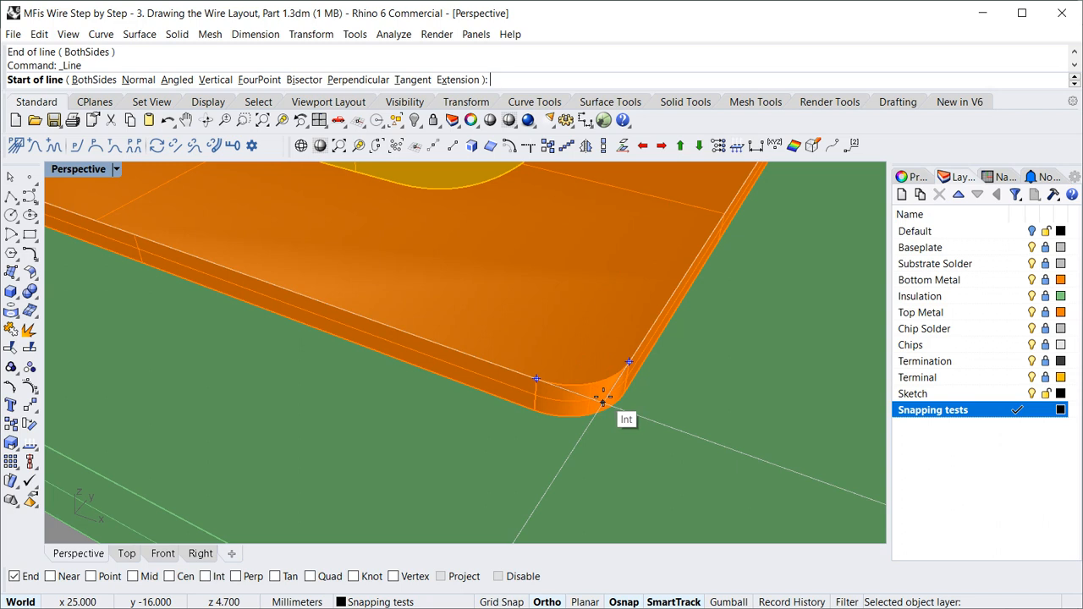
click(602, 402)
scroll(648, 448, down, 2)
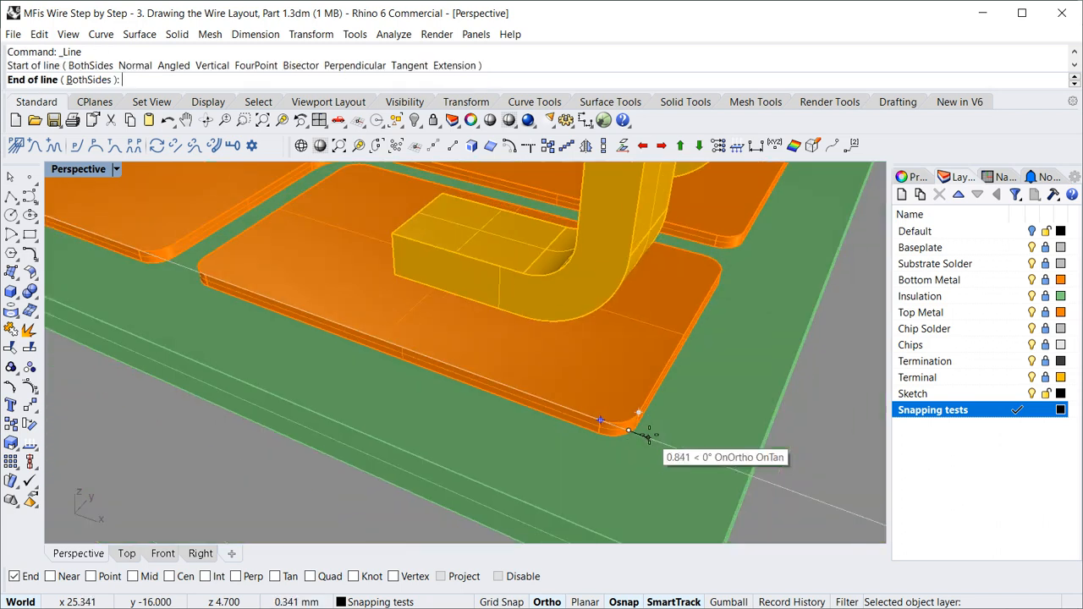
scroll(648, 435, down, 2)
click(856, 490)
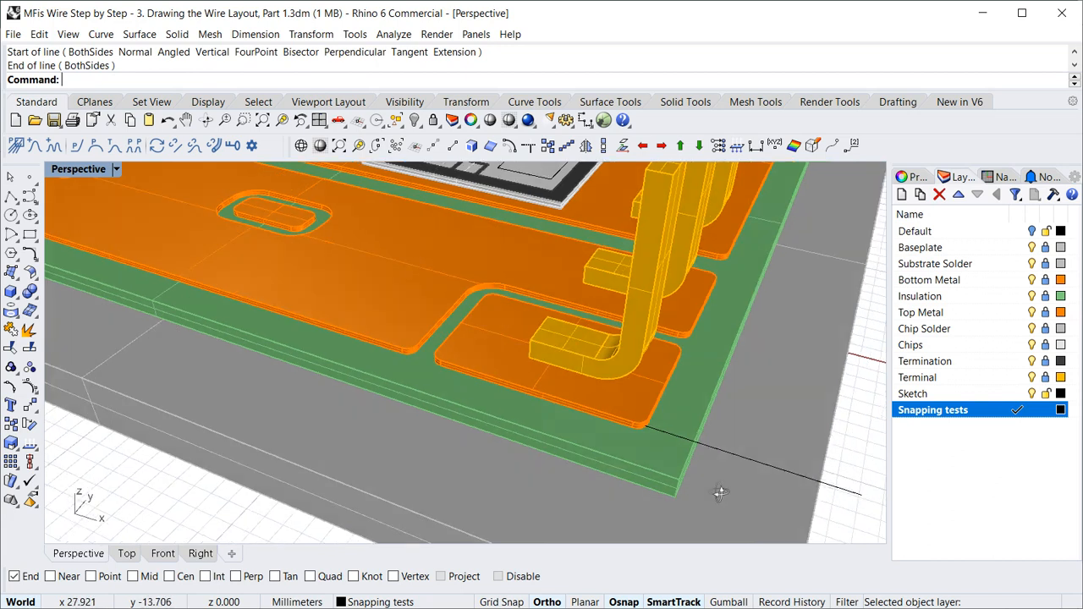
Inspect the new line's start at the small pad's rounded corner from a low angle and disable SmartTrack.
right_drag(720, 492, 706, 449)
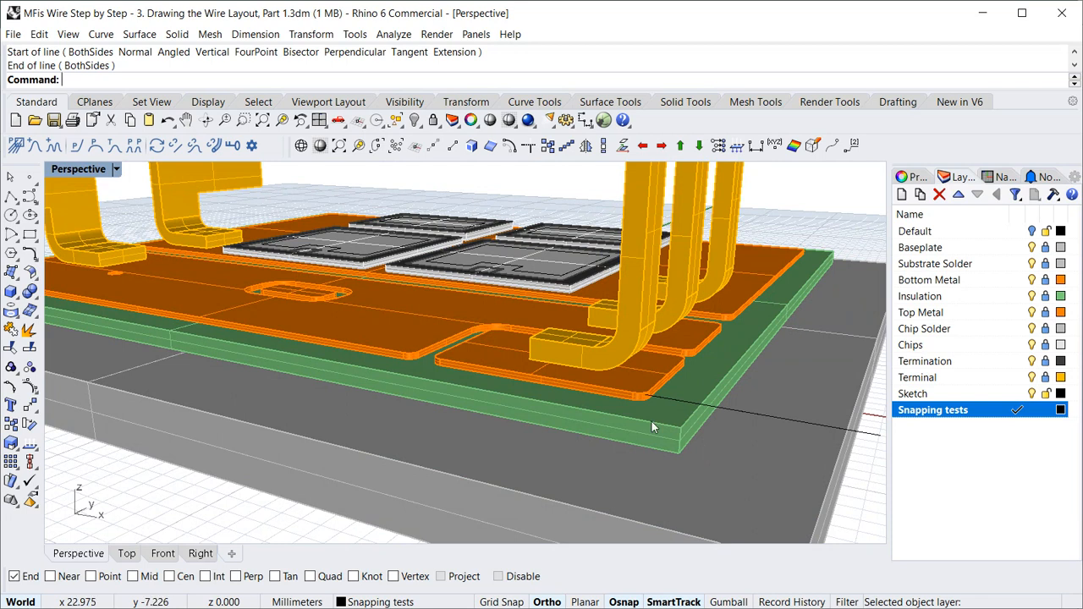
scroll(650, 421, up, 3)
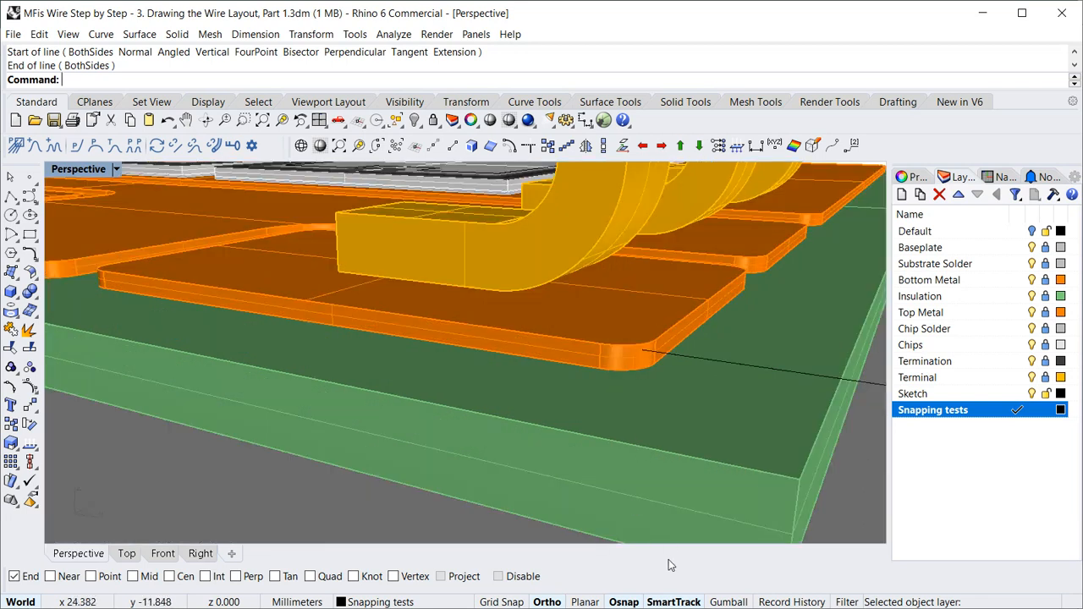
click(674, 602)
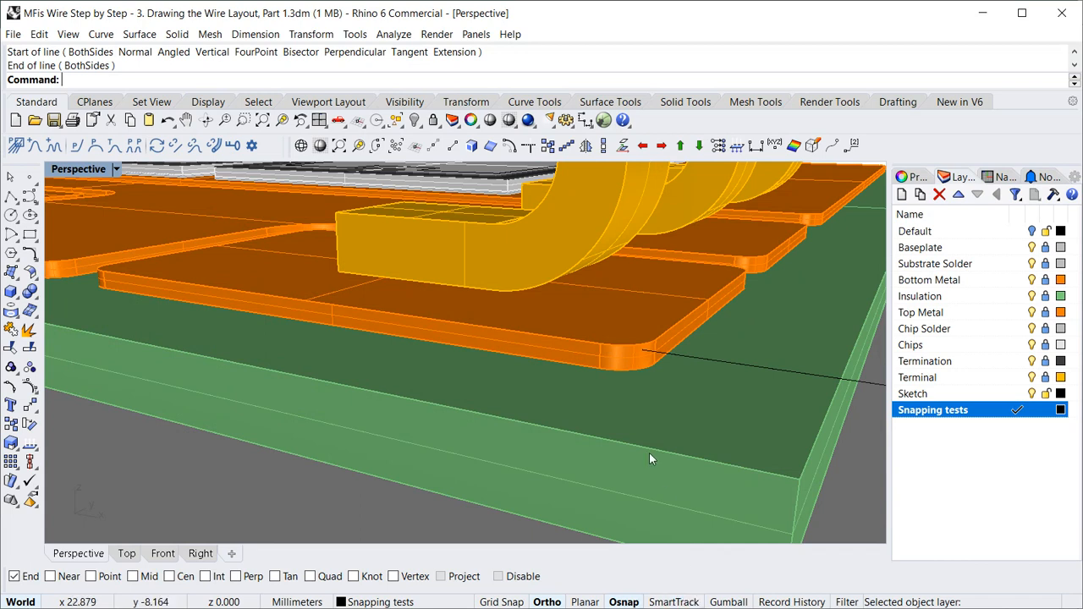
scroll(640, 455, down, 3)
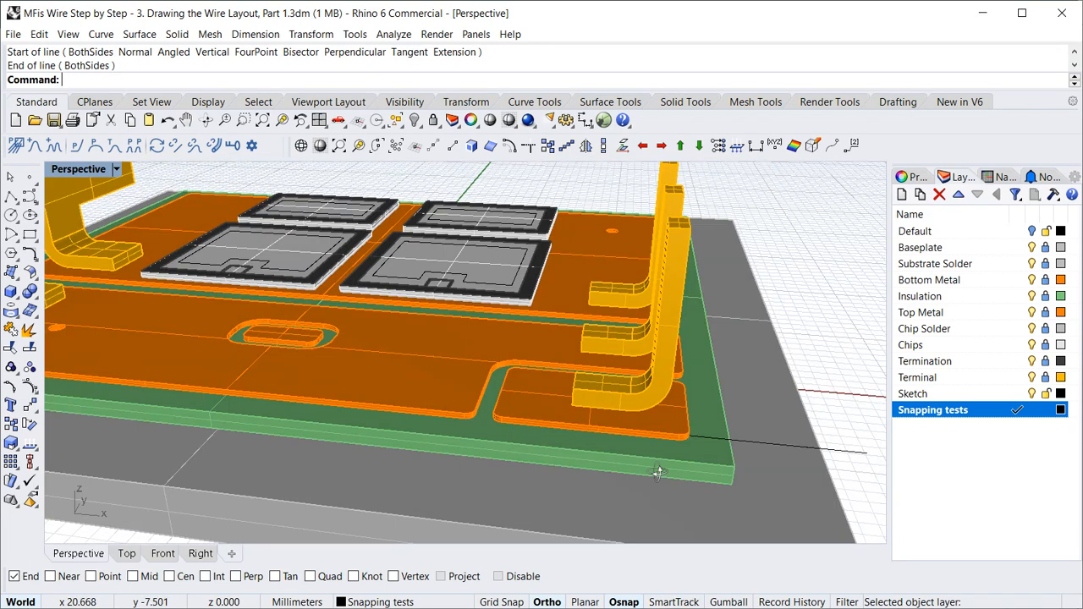
right_drag(659, 472, 672, 475)
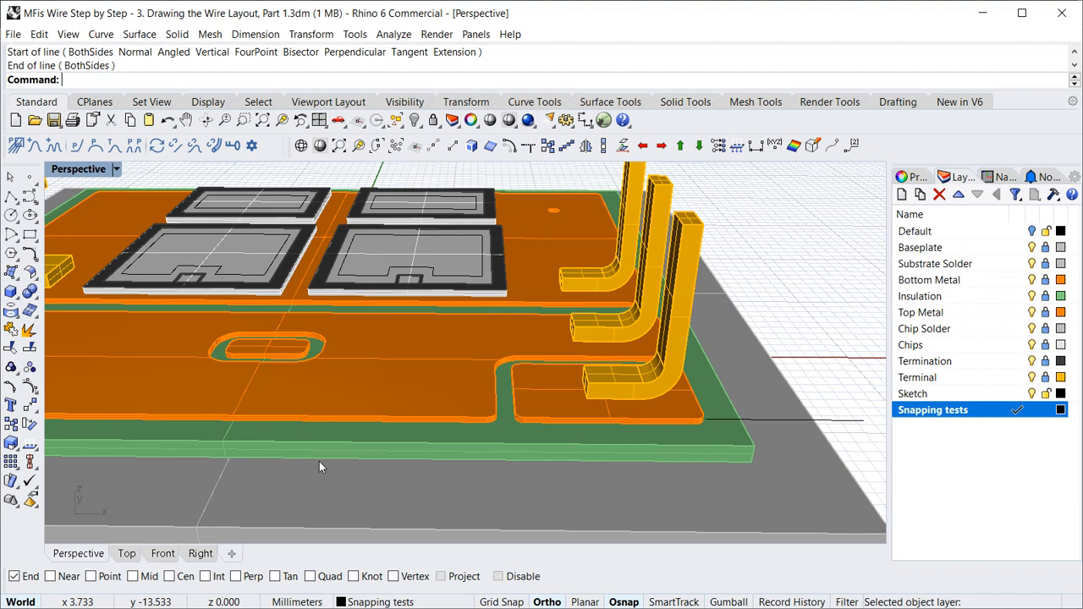
Start a line and test the End snap at the insulation's corner and at the small metal pad's bottom edge.
click(24, 579)
click(451, 146)
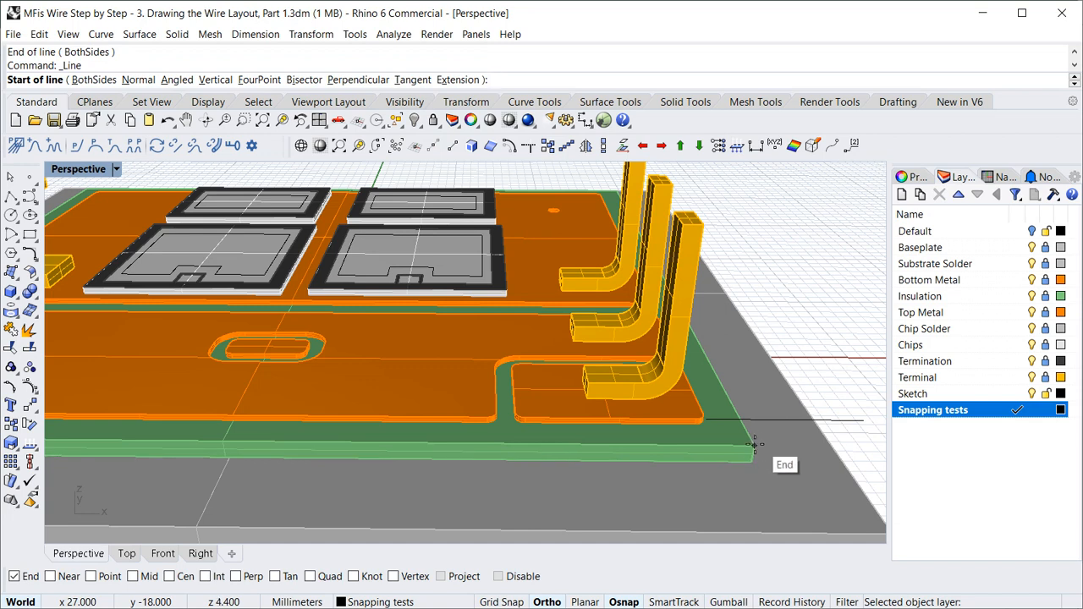
scroll(752, 457, up, 5)
scroll(696, 417, up, 2)
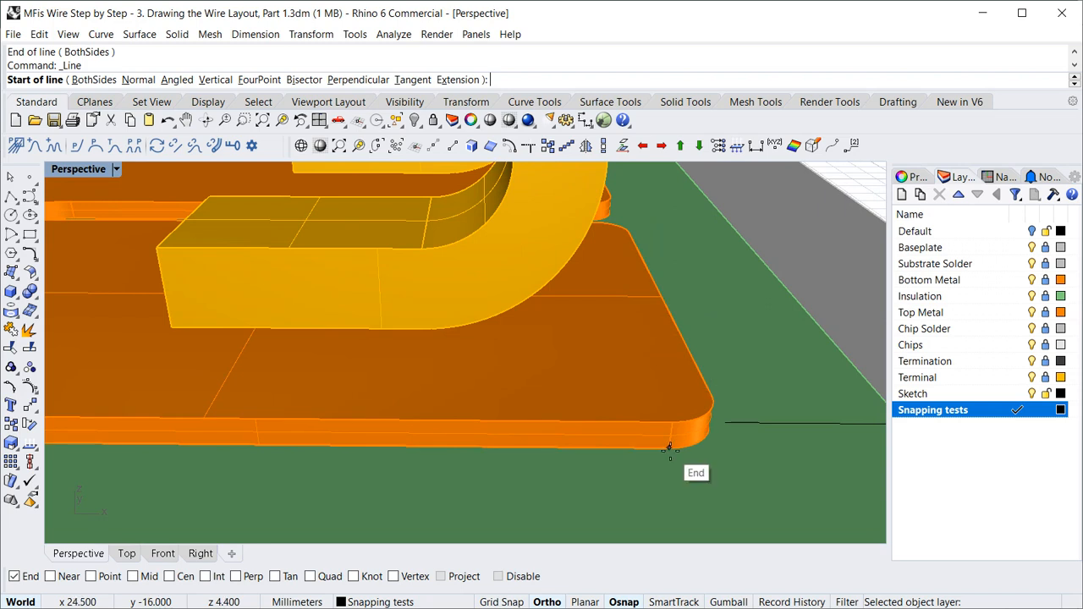
scroll(536, 416, down, 4)
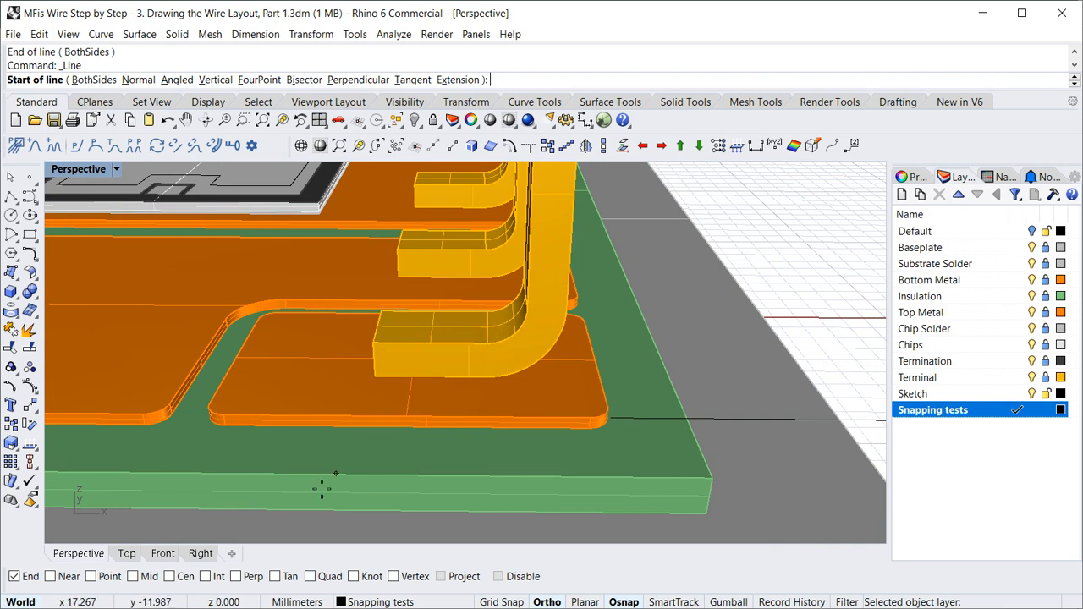
Turn off the End snap and try the Near snap along the insulation's upper edge, disabling Near again.
click(31, 576)
click(51, 577)
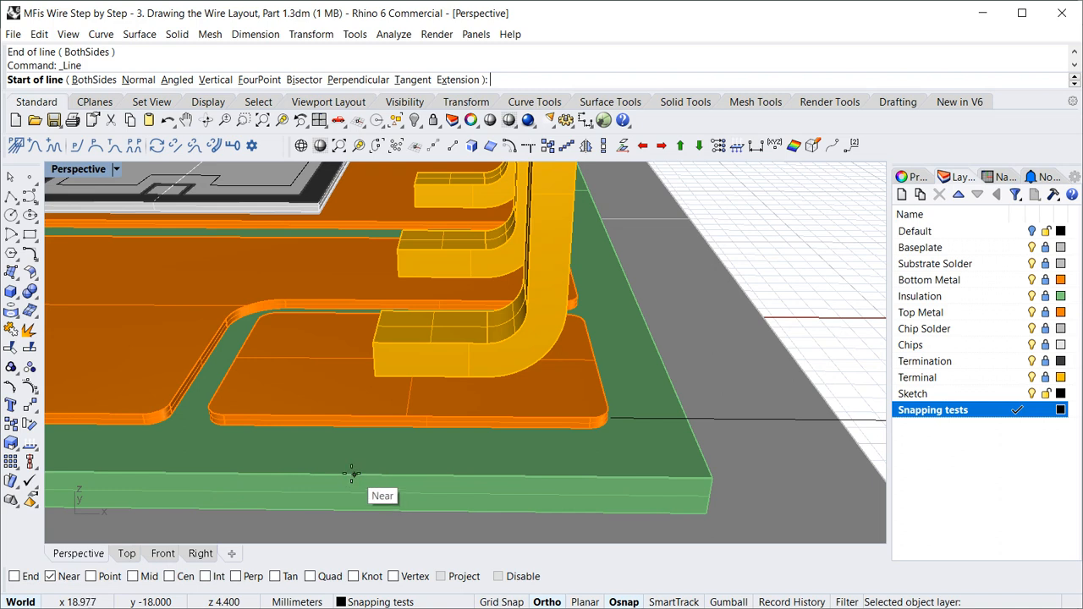
click(50, 576)
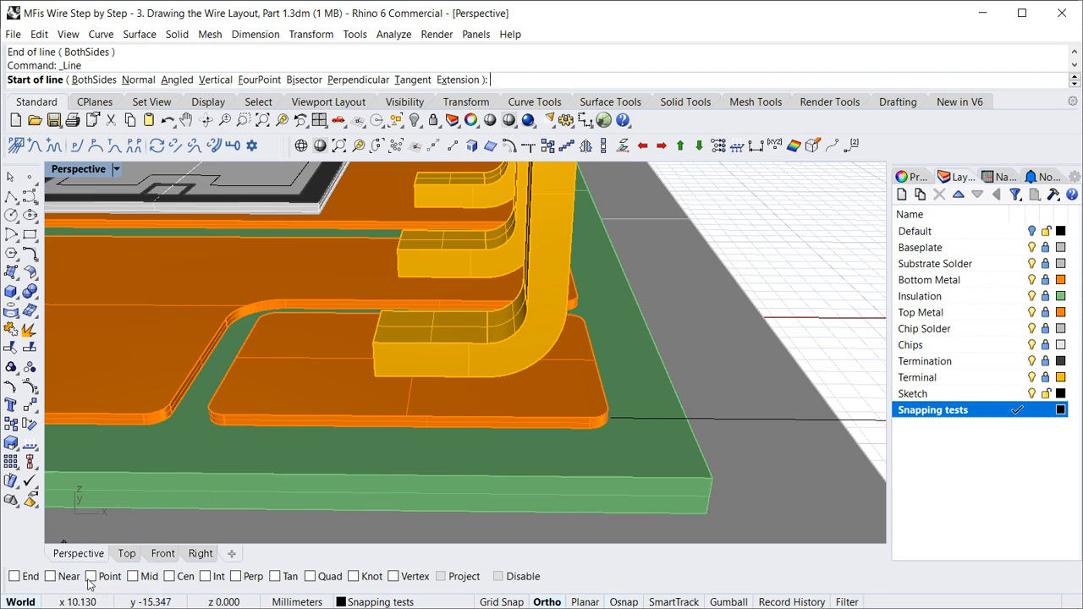
Enable the Point snap as the only active object snap and cancel the unfinished line.
click(91, 578)
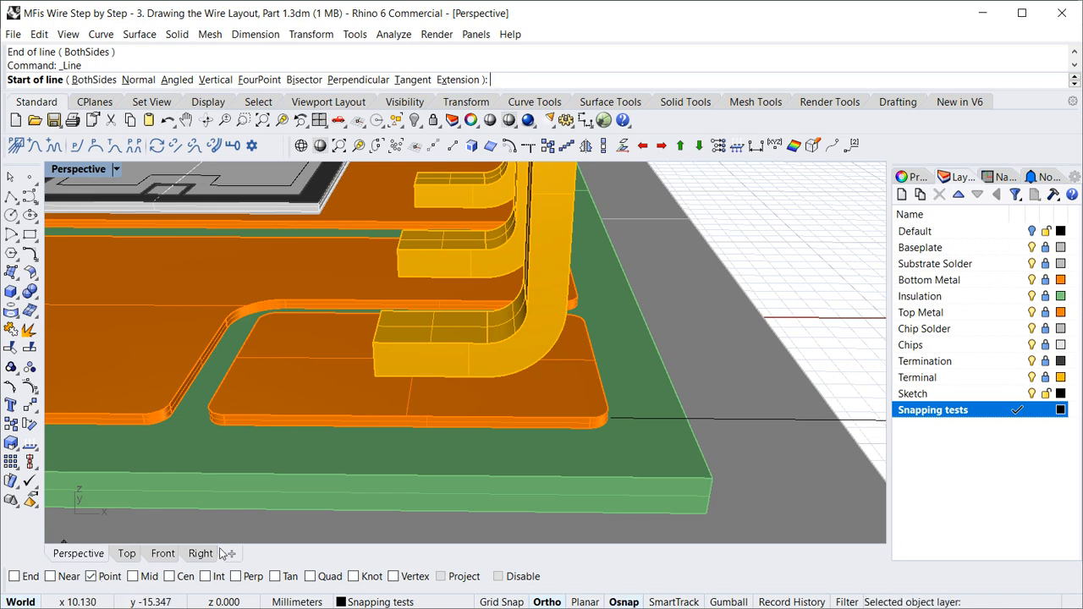
scroll(414, 337, down, 10)
scroll(686, 338, up, 5)
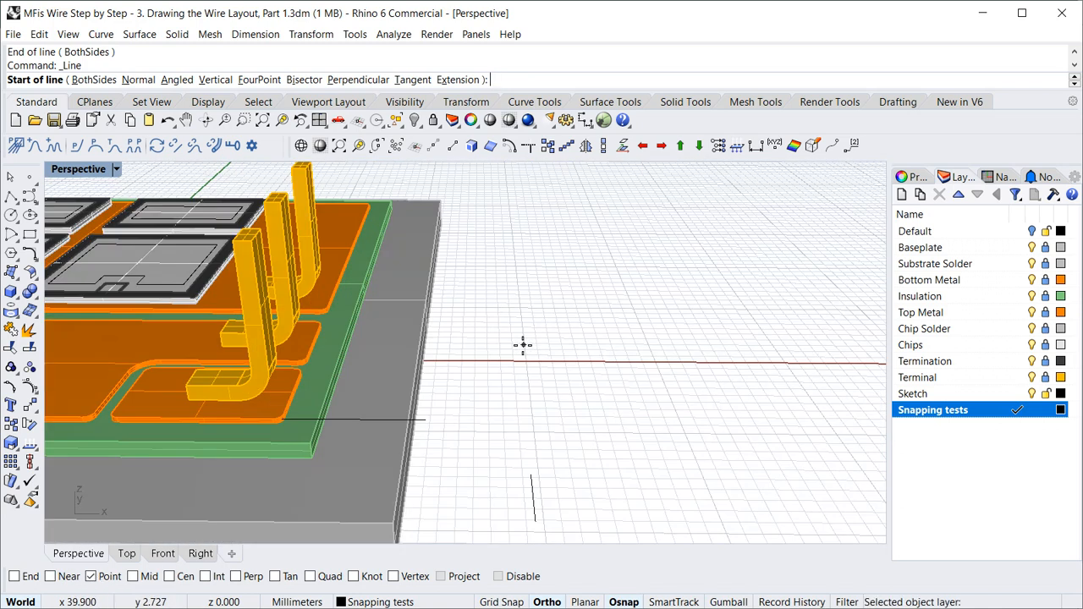
key(Escape)
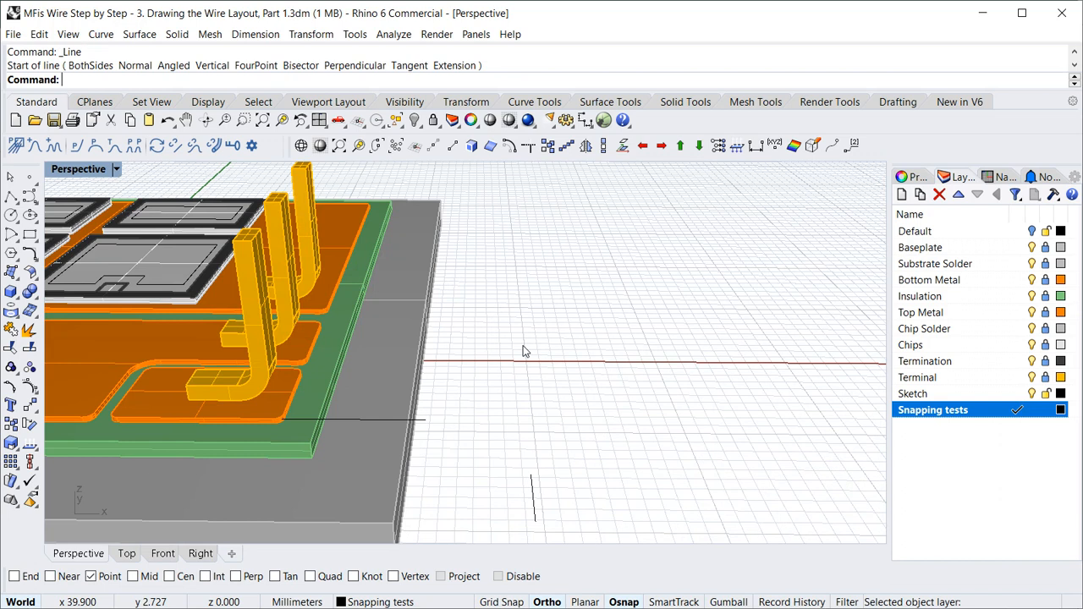
Place three separate point objects on the empty ground plane beside the baseplate, near the short test line.
click(30, 177)
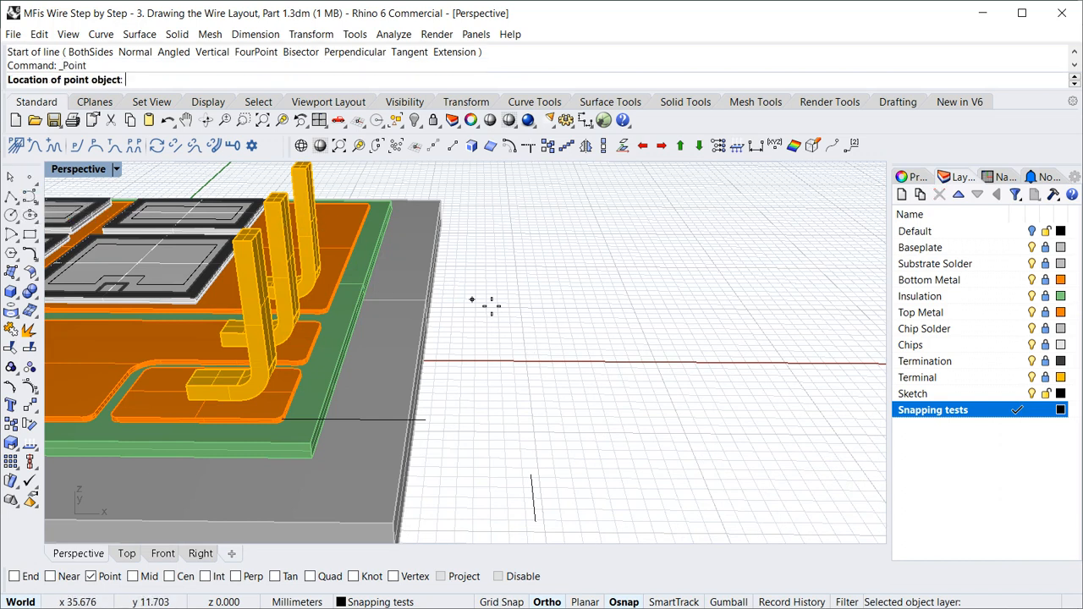
click(609, 452)
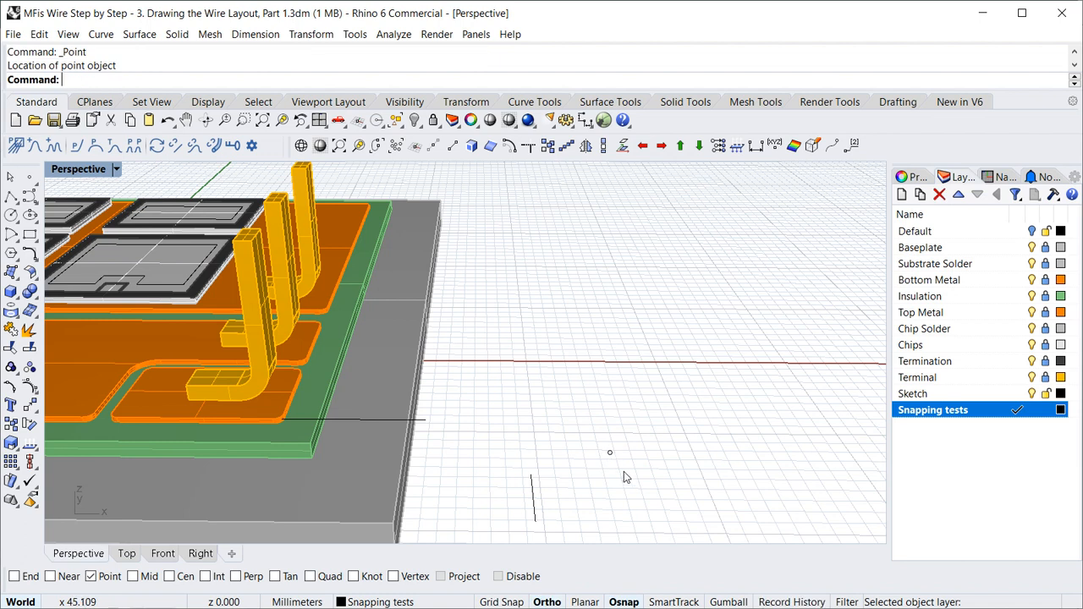
right_click(656, 477)
click(657, 477)
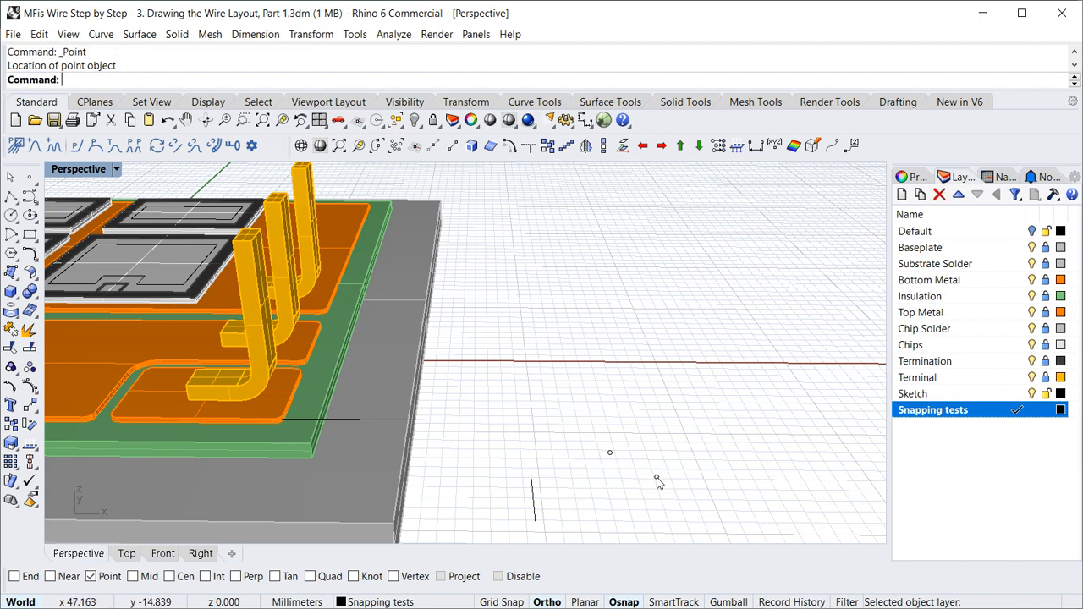
right_click(583, 502)
click(580, 502)
Connect the three points with two lines using the Point snap, both lines meeting at the middle point.
click(455, 147)
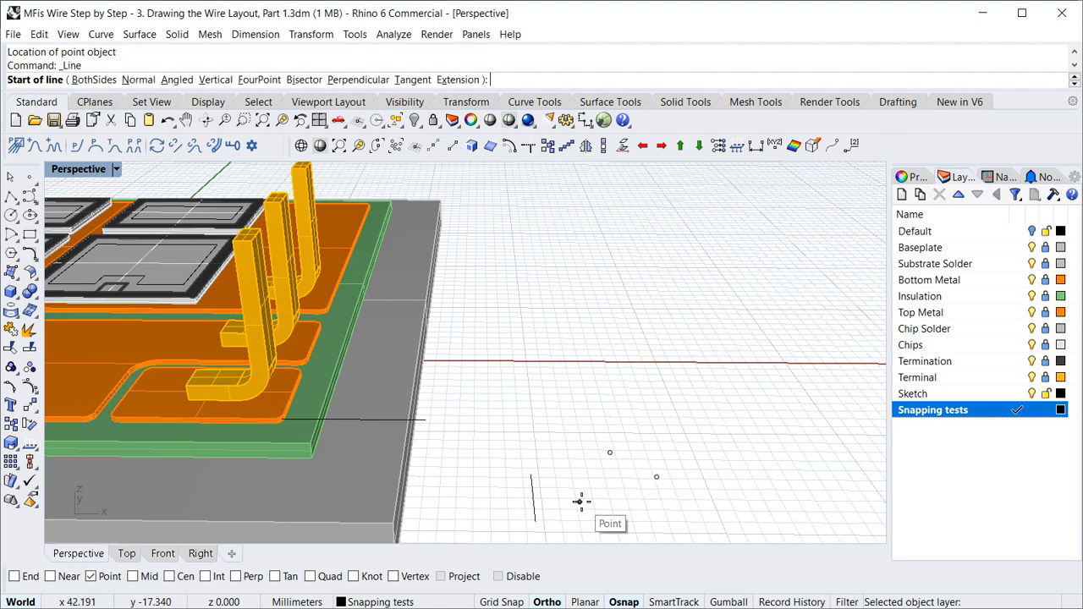
click(580, 501)
click(609, 453)
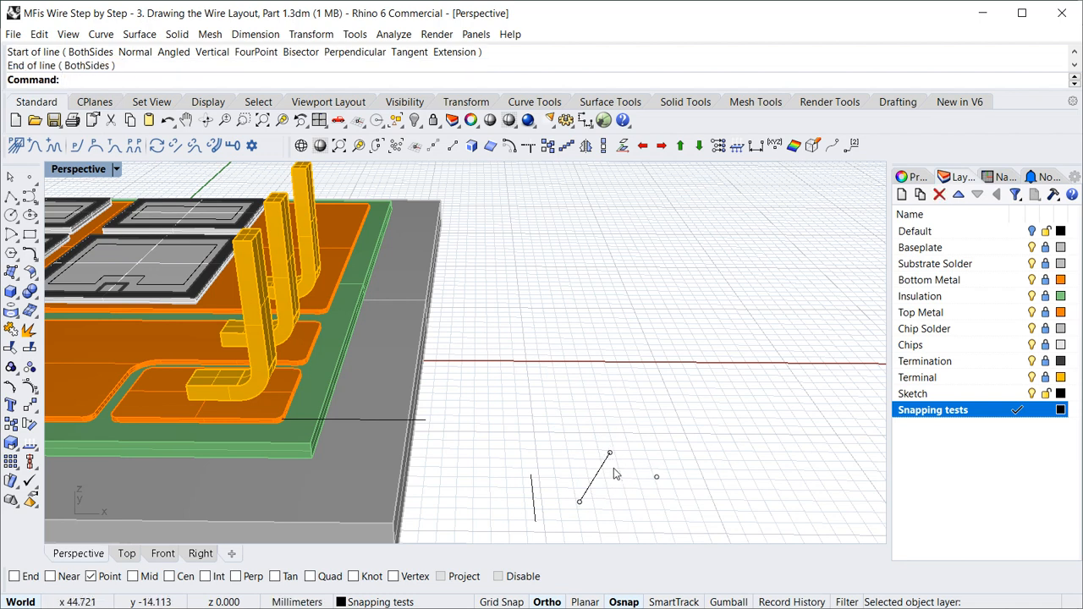
key(Return)
click(609, 452)
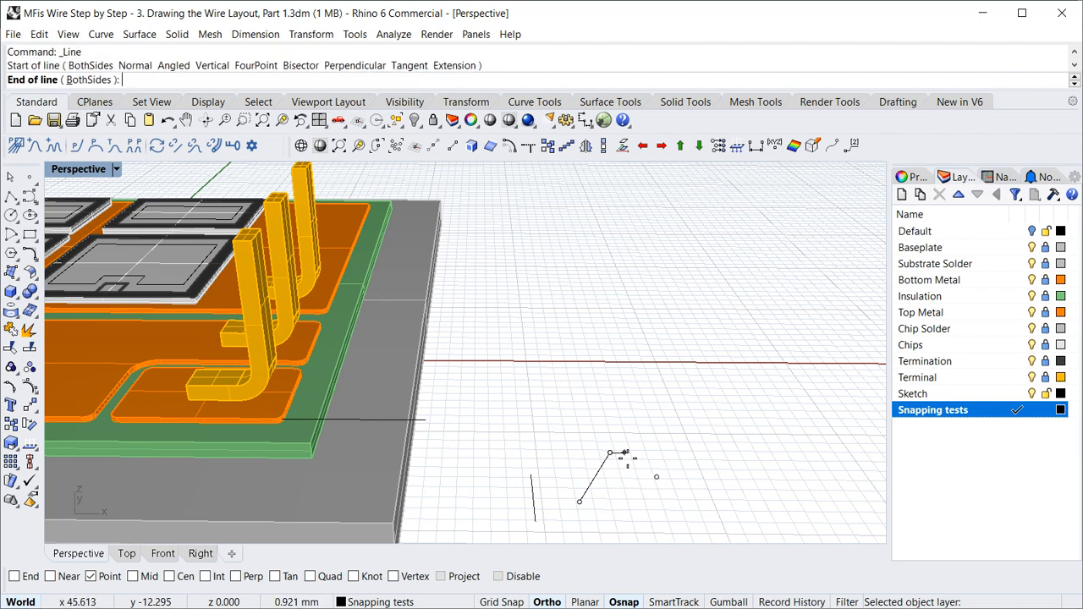
click(656, 477)
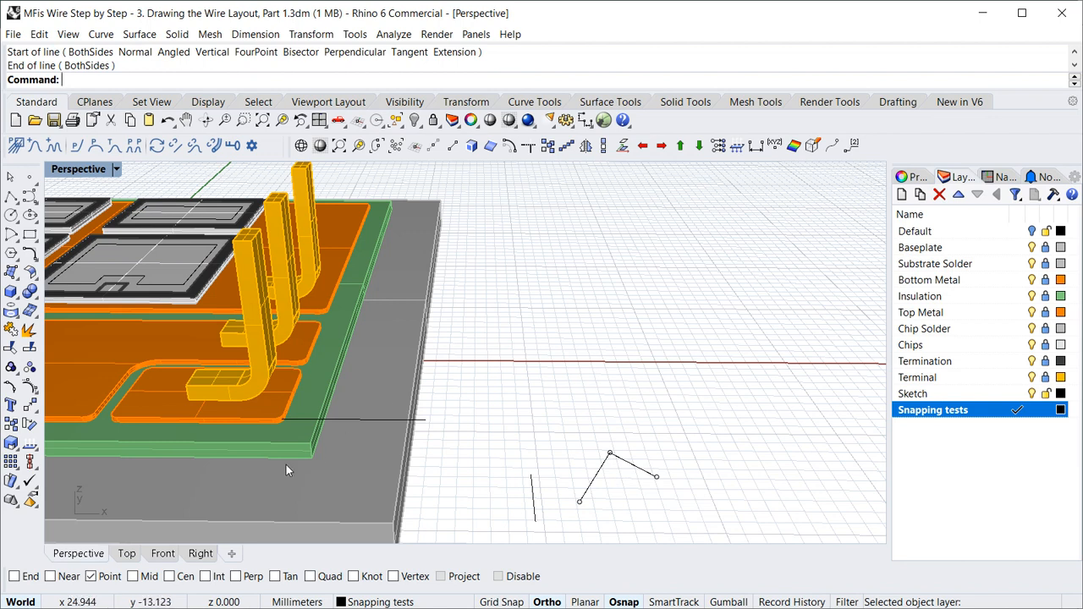
Replace the Point snap with the Mid snap and draw a line between the midpoints of the two connected lines.
click(91, 576)
click(134, 577)
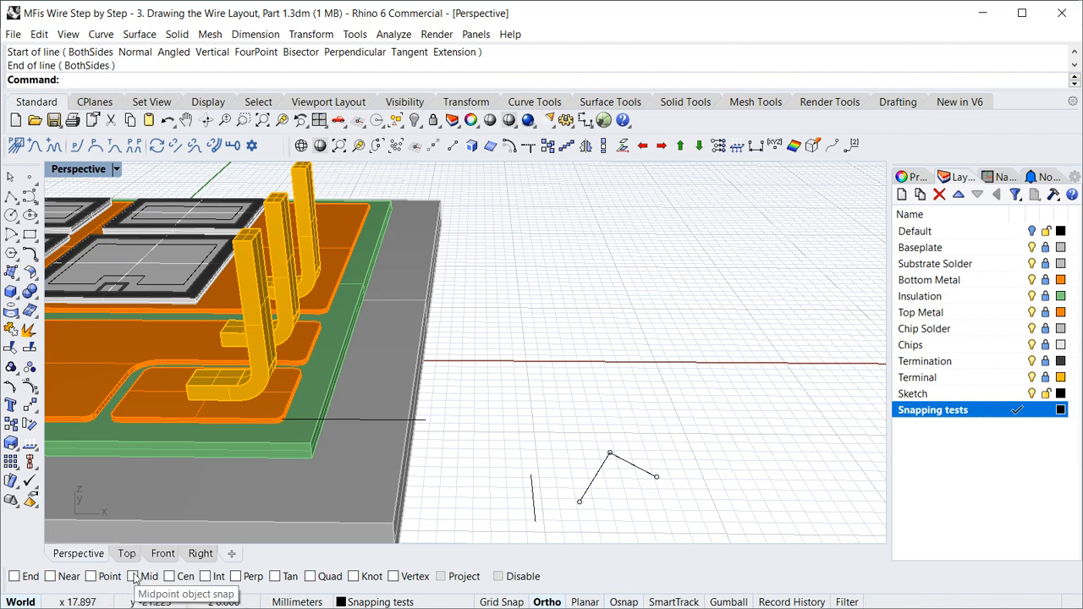
click(453, 146)
scroll(622, 494, up, 5)
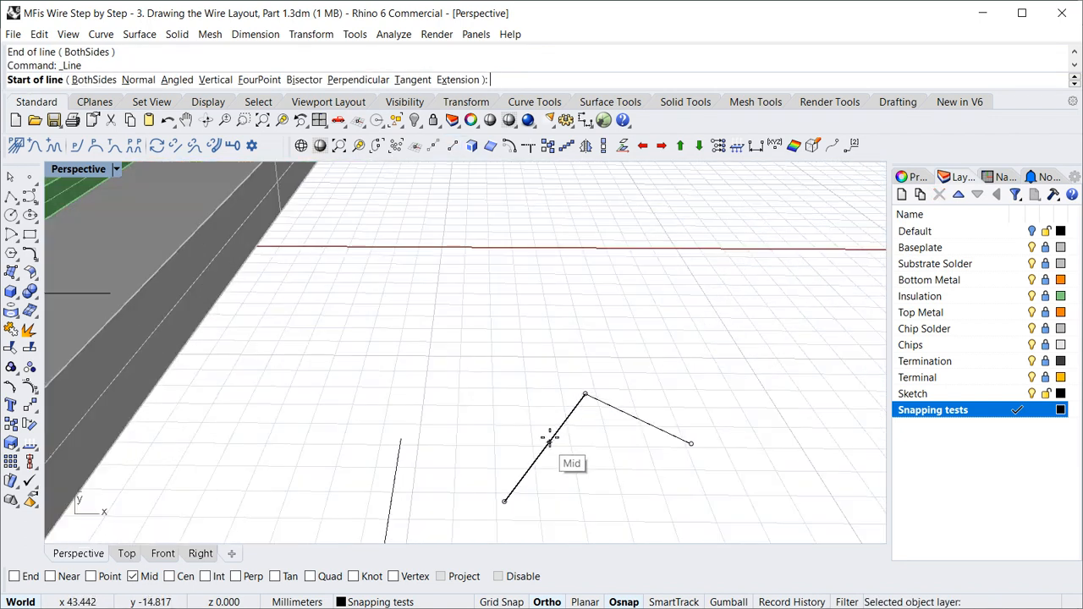
click(633, 416)
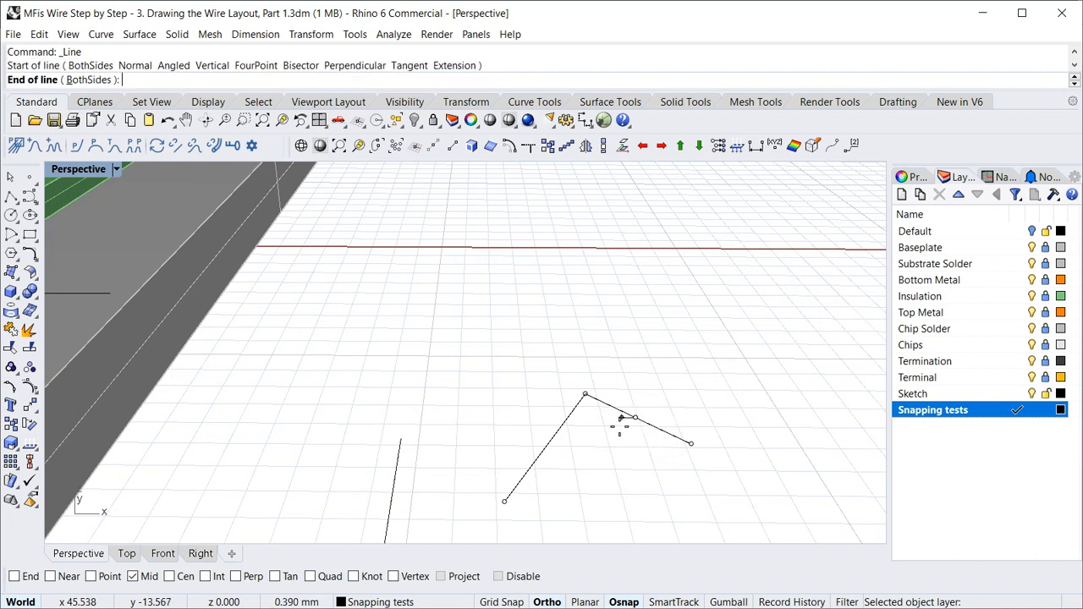
click(555, 446)
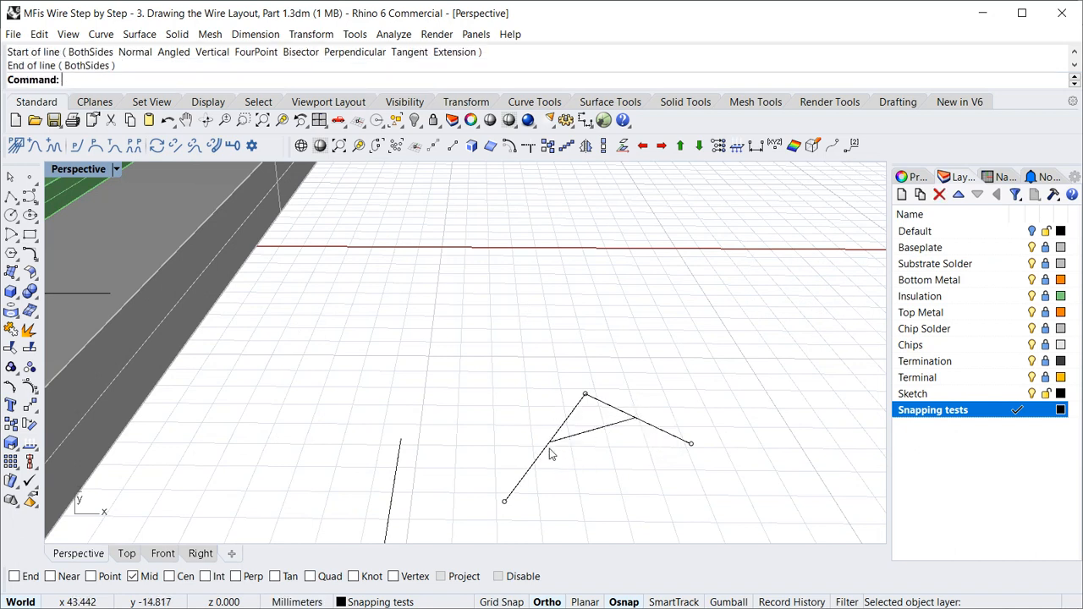
Draw a line from the midpoint of the insulation's upper front edge to the midpoint of the baseplate's upper front edge.
scroll(599, 463, down, 5)
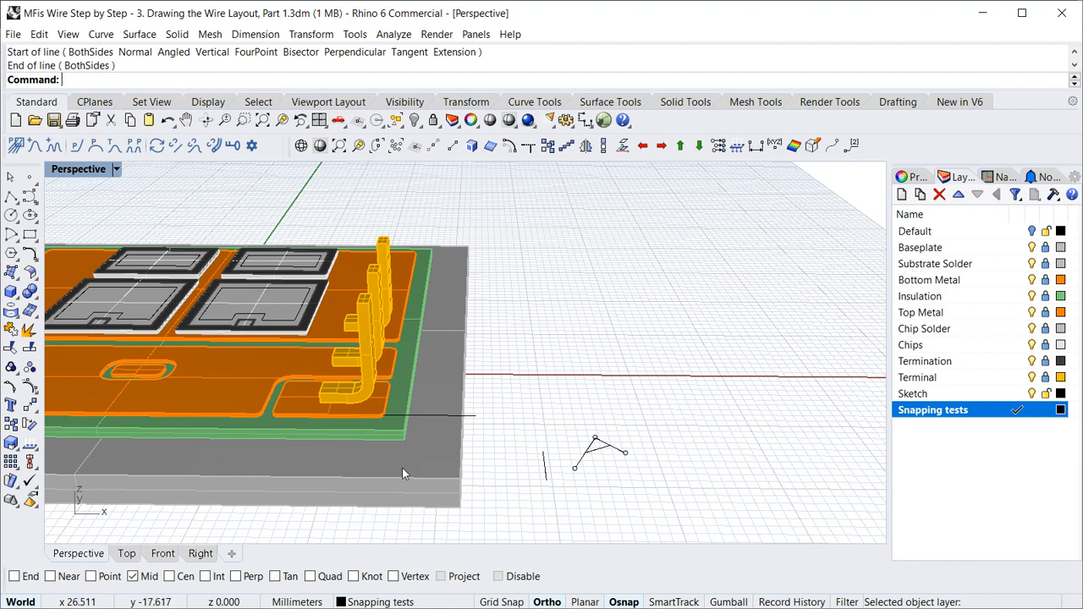
scroll(397, 467, down, 3)
scroll(231, 489, up, 4)
scroll(232, 488, up, 4)
right_click(274, 461)
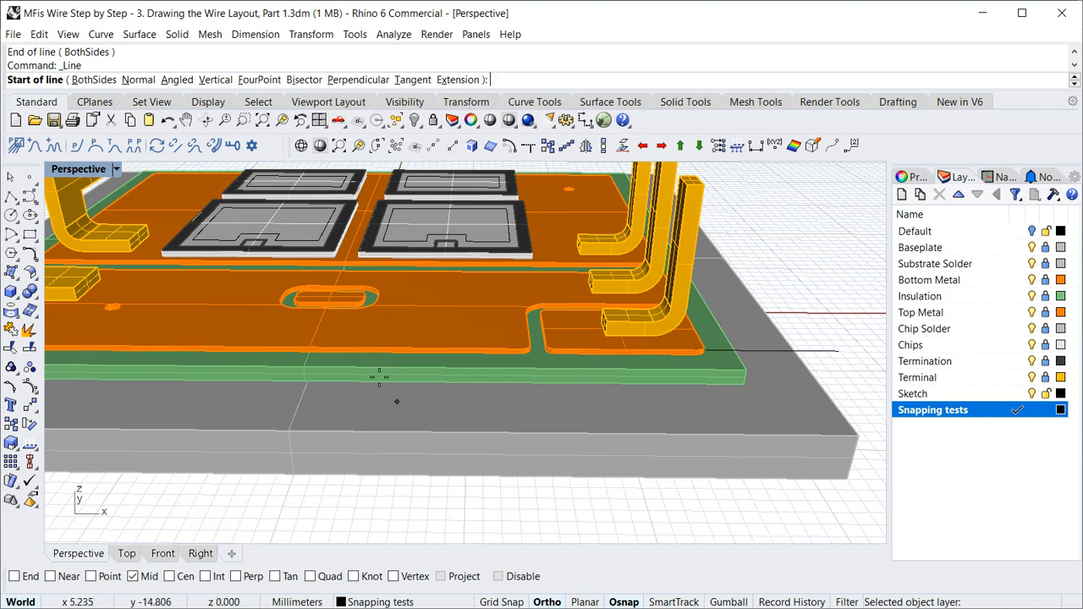
scroll(551, 383, down, 8)
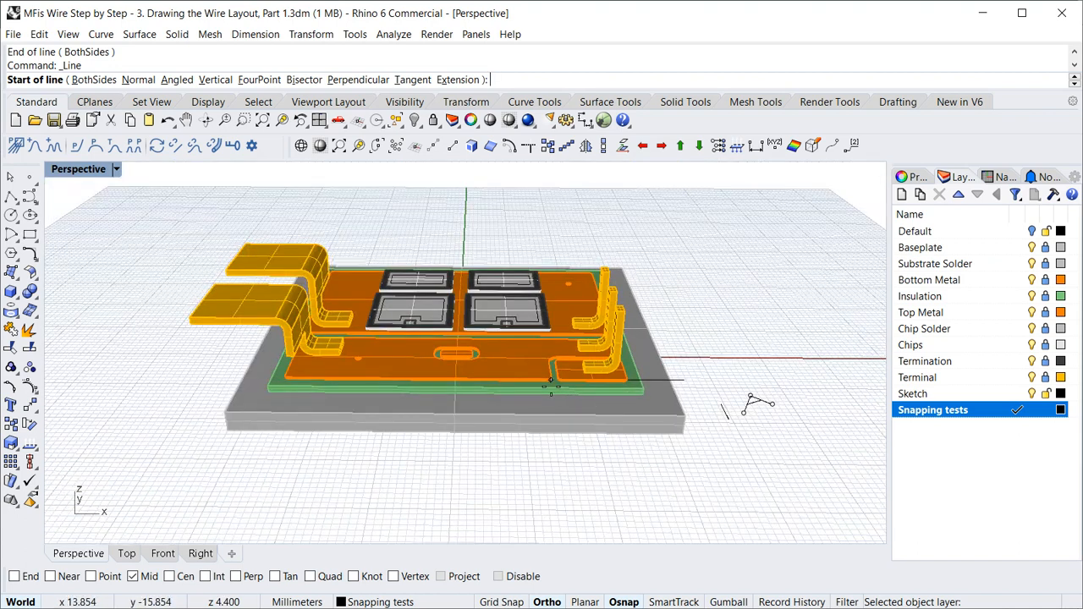
scroll(465, 400, up, 8)
scroll(456, 410, up, 4)
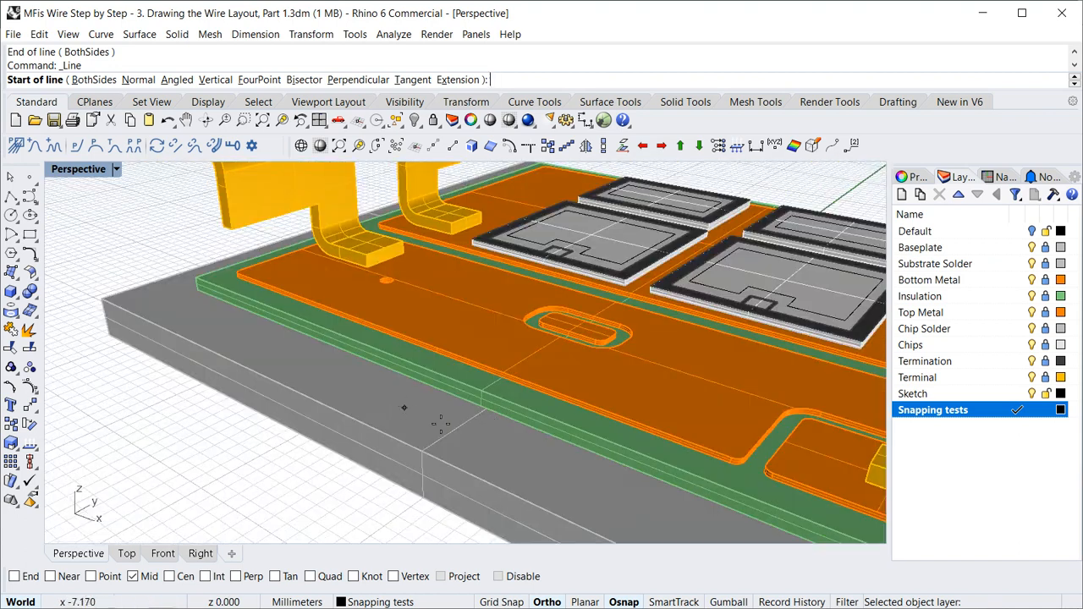
click(480, 344)
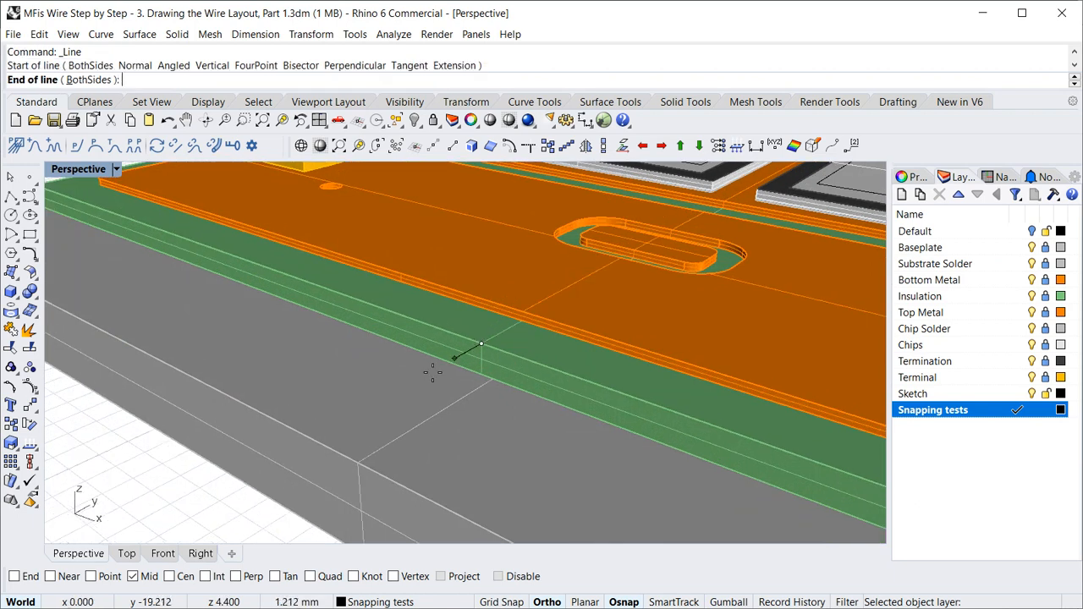
click(359, 461)
scroll(347, 464, down, 4)
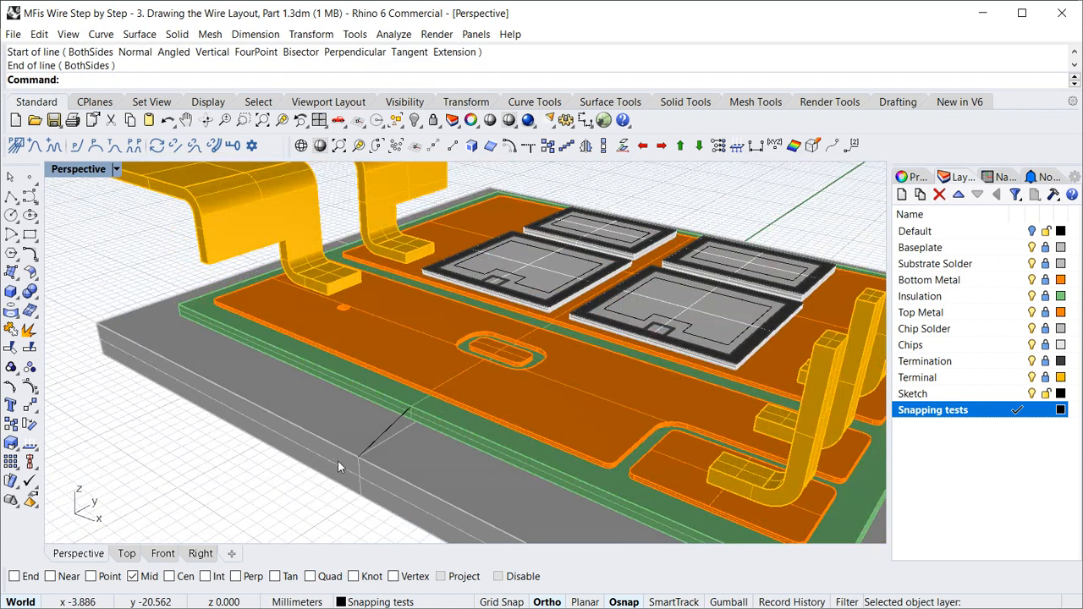
right_drag(307, 487, 360, 467)
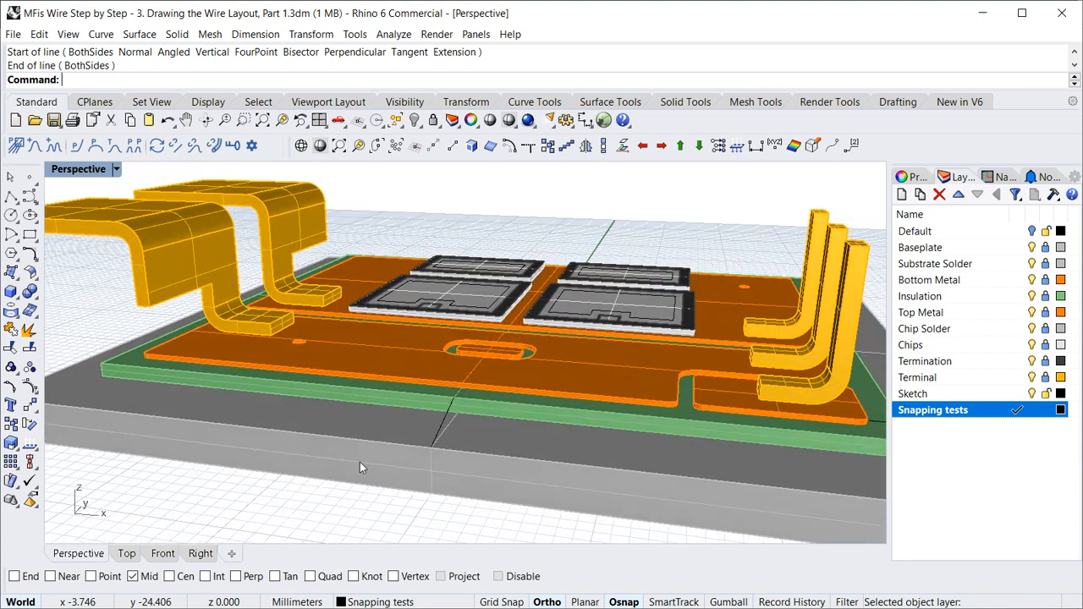
Replace the Mid snap with the Cen snap and start a line at the centre of the top metal's small round hole.
click(134, 576)
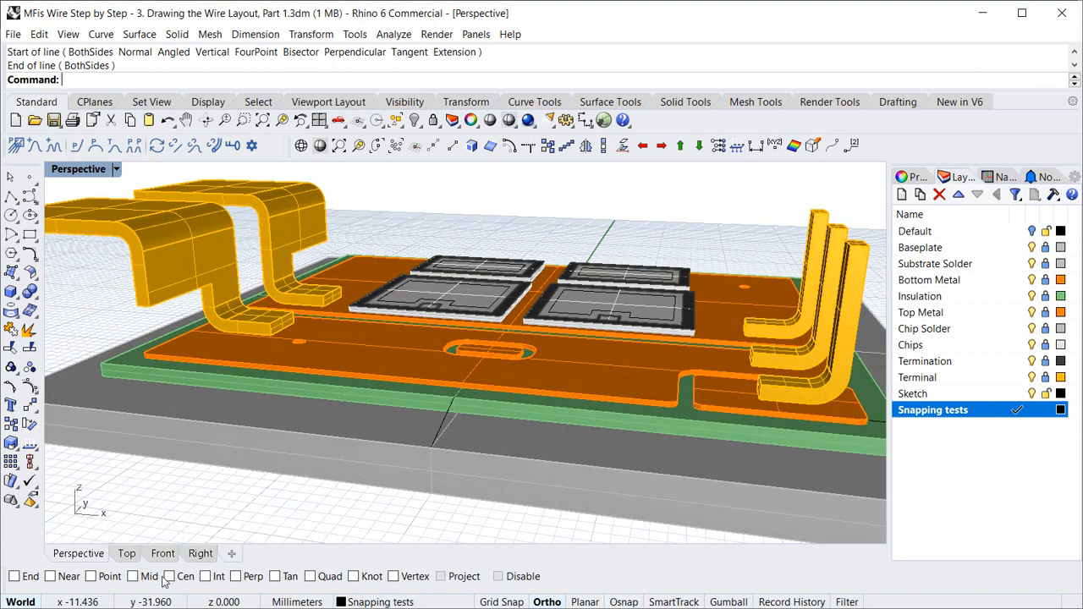
click(169, 576)
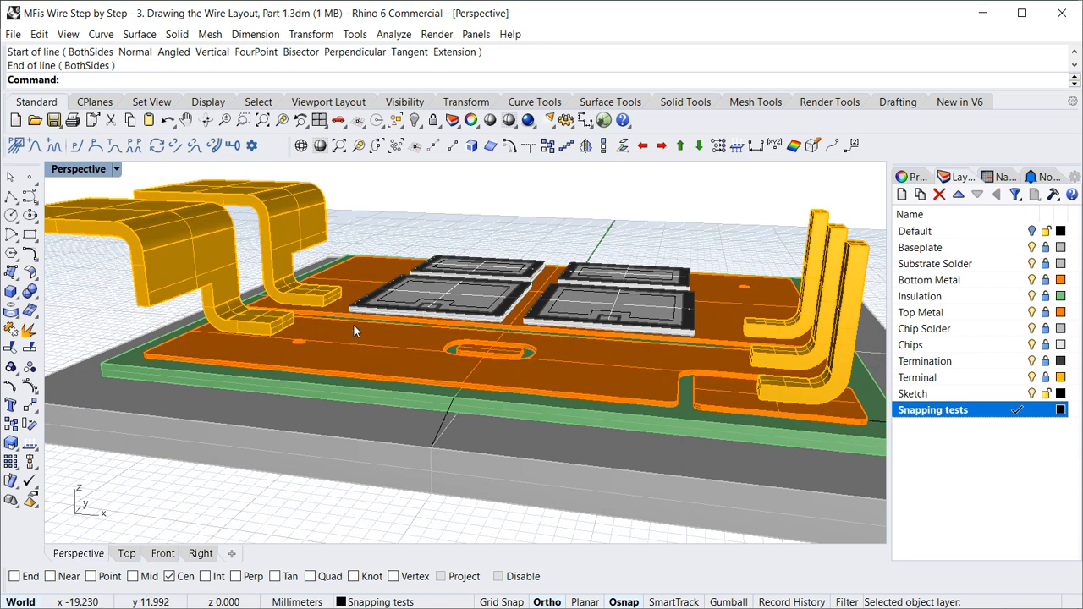
scroll(330, 398, up, 5)
scroll(288, 372, down, 2)
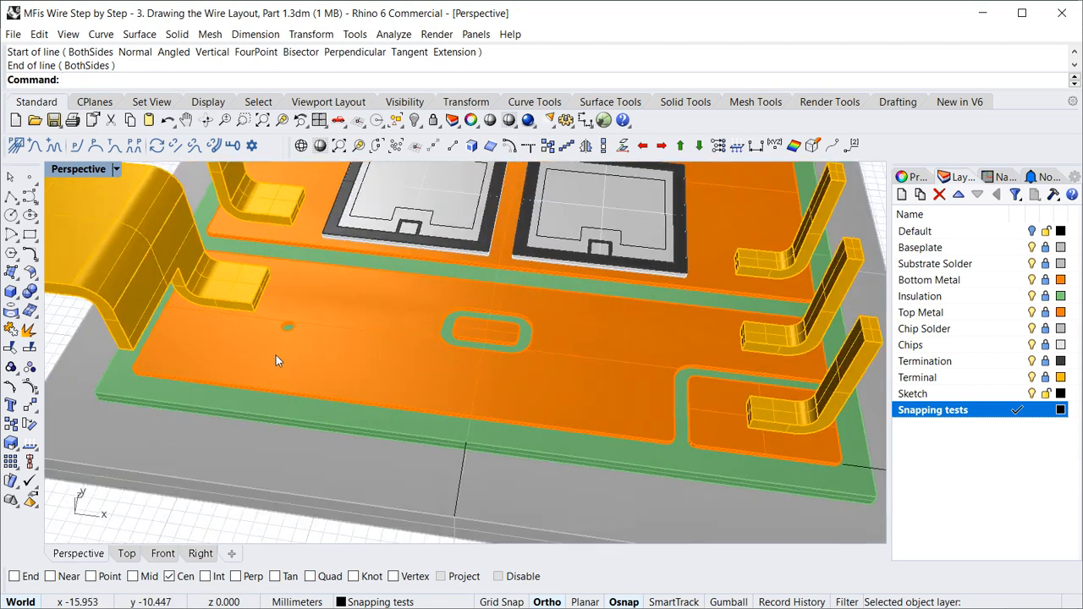
scroll(266, 322, up, 8)
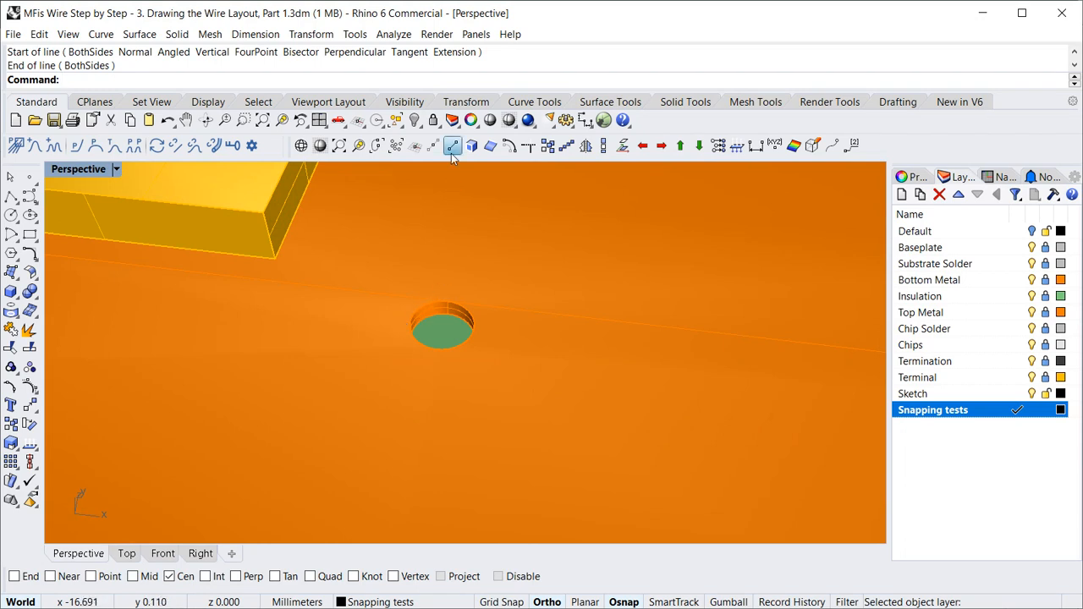
click(453, 146)
click(427, 298)
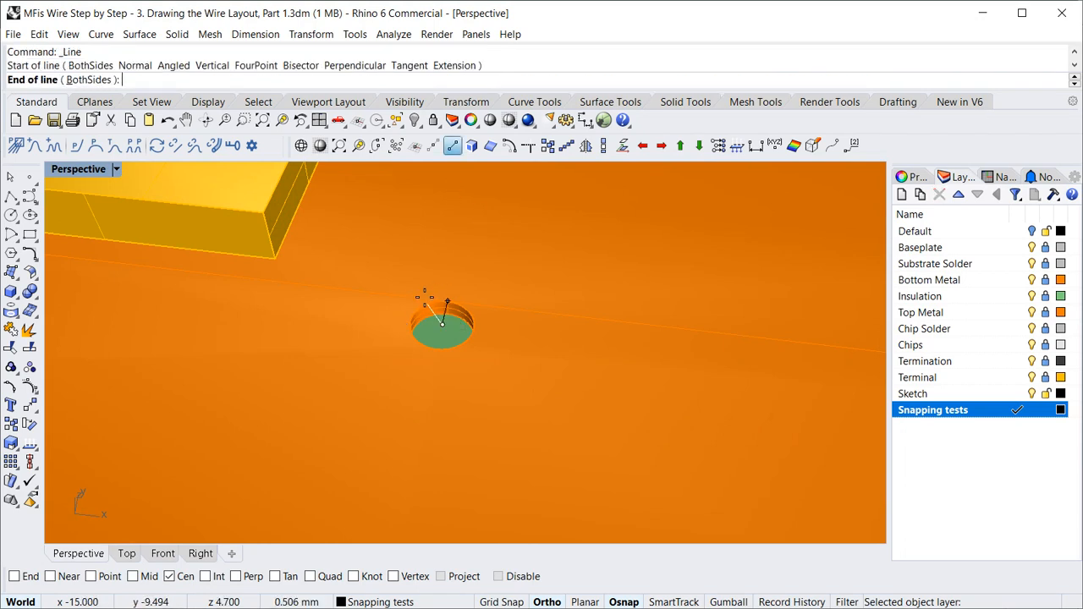
Hide the Termination layer and end the line at the centre of the front chip's small square pad.
scroll(440, 305, down, 5)
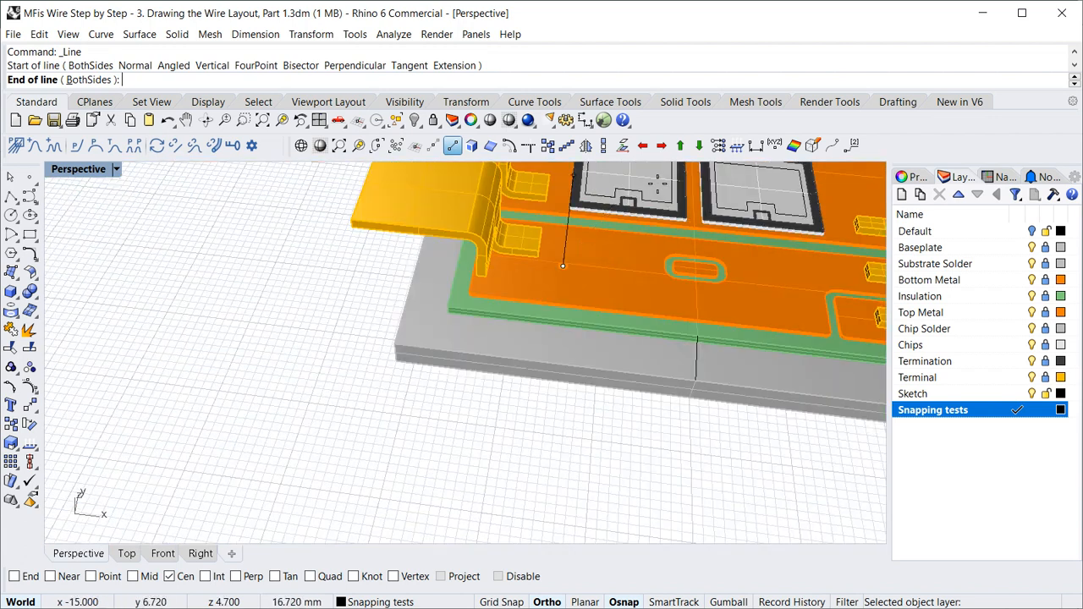
scroll(630, 190, up, 6)
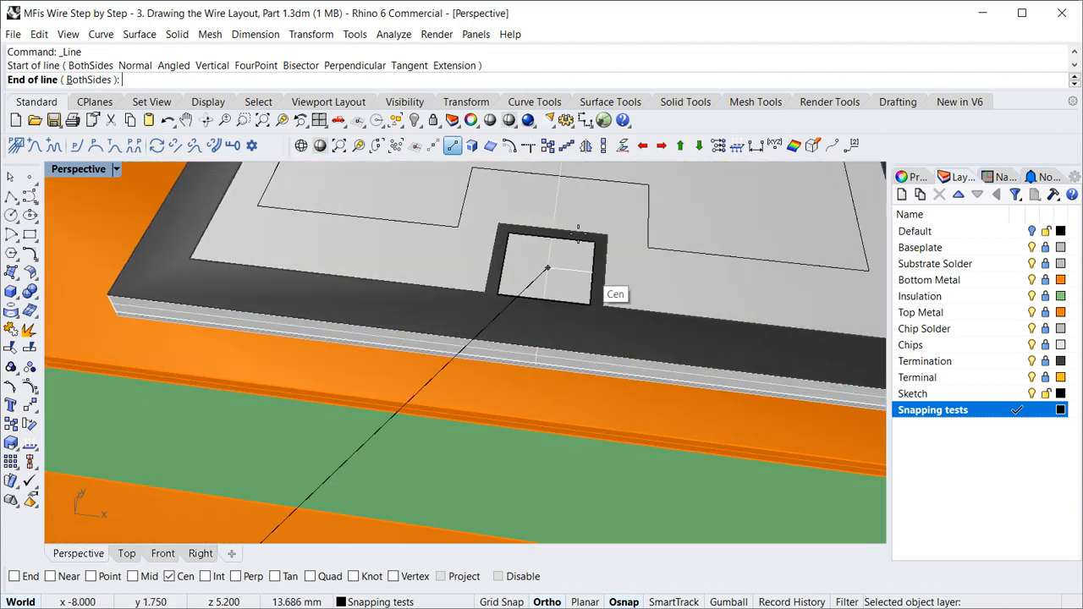
click(1032, 379)
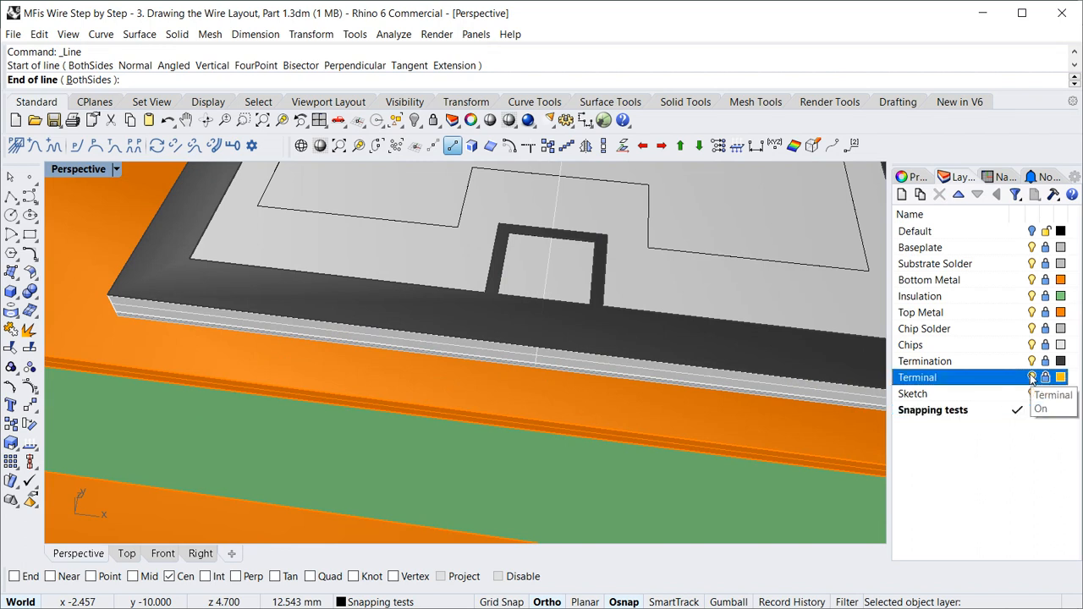
click(1032, 361)
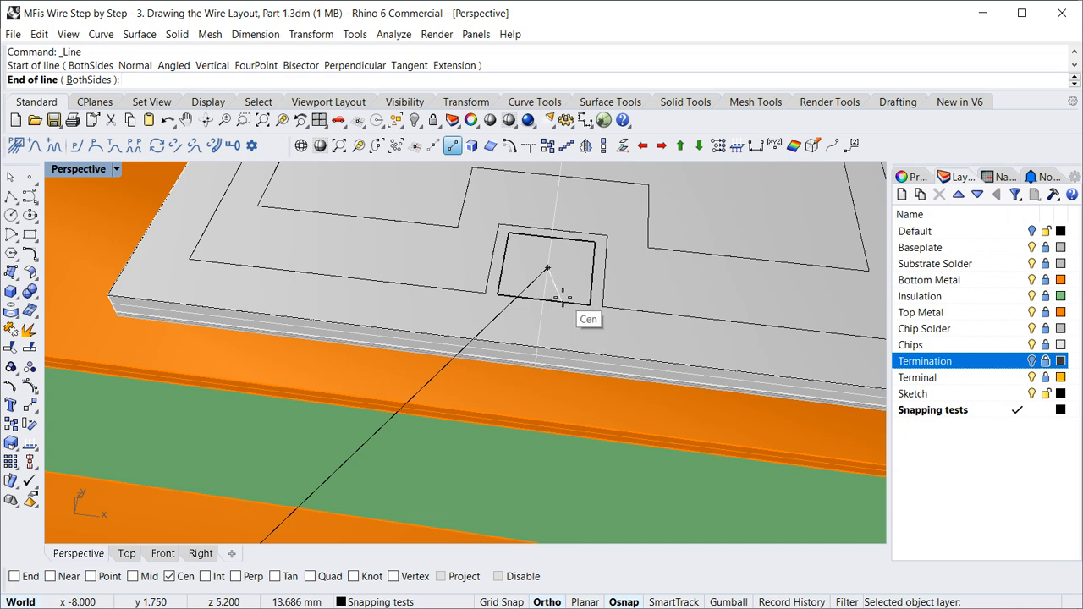
click(562, 294)
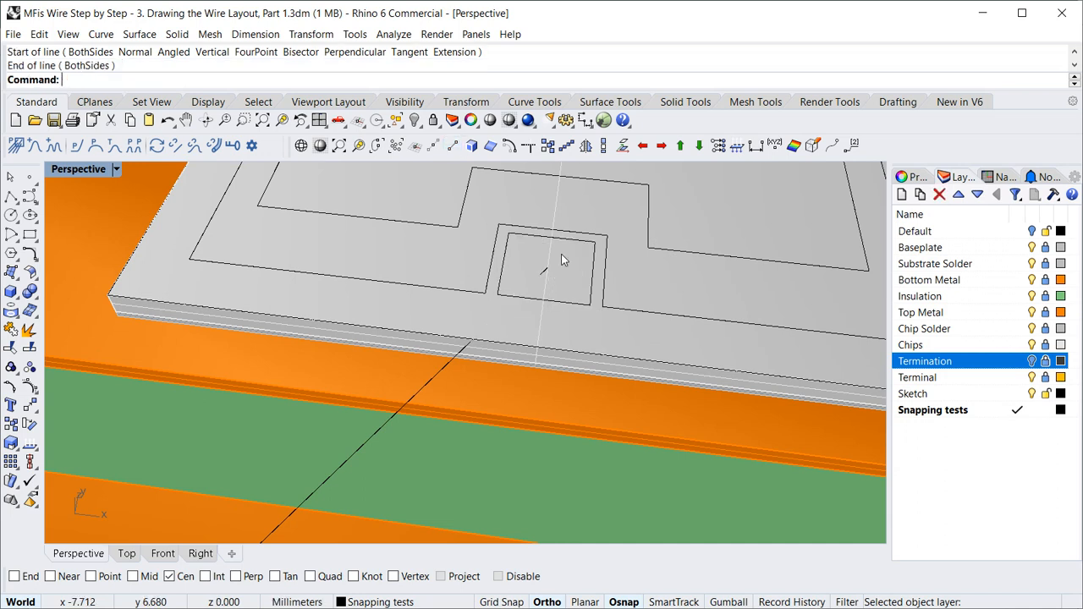
Draw a line from the chip pad's centre to the centre of the slot island's rounded corner, and turn off the Cen snap.
scroll(545, 318, down, 8)
scroll(545, 314, up, 8)
right_click(550, 308)
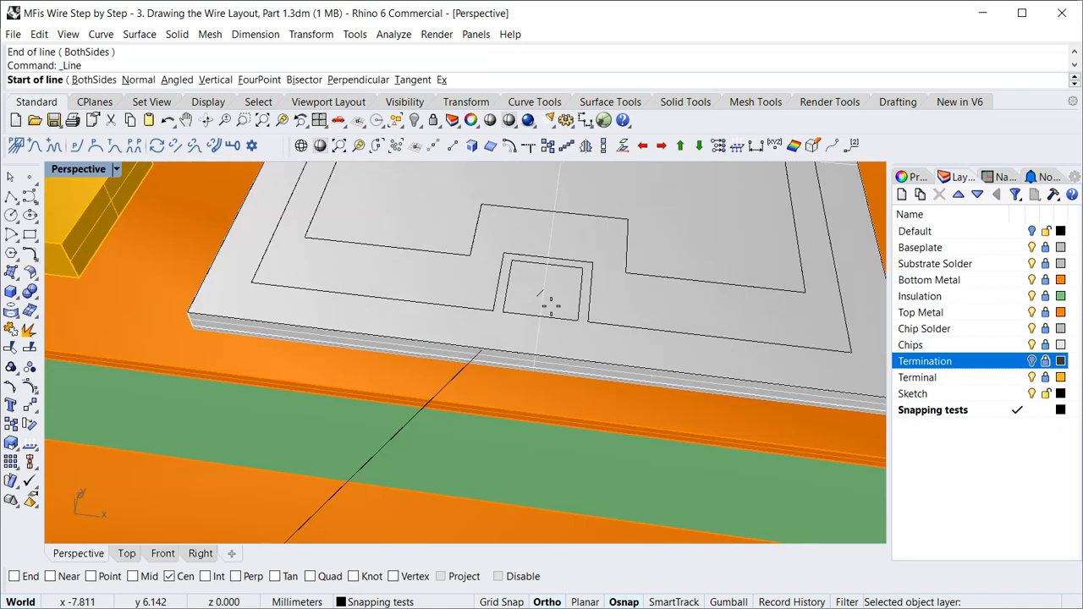
click(551, 313)
scroll(551, 312, down, 8)
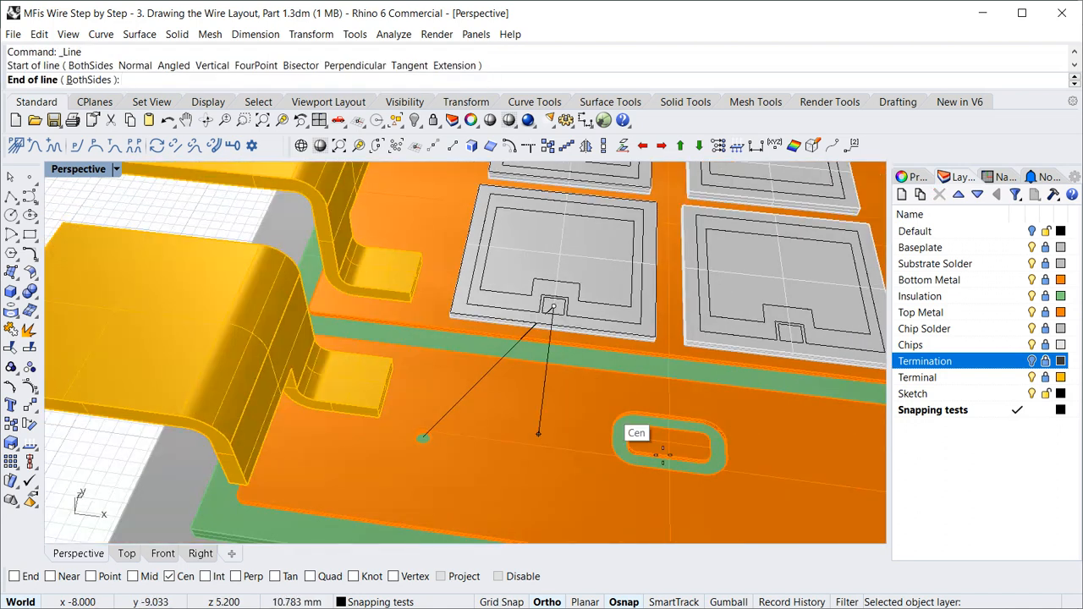
scroll(634, 437, up, 8)
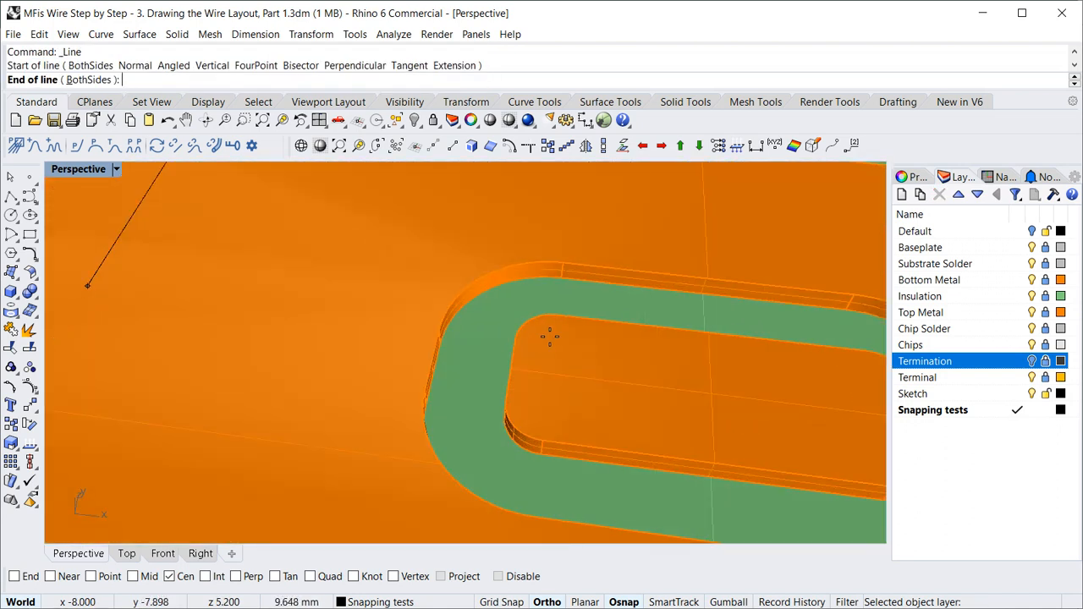
click(544, 322)
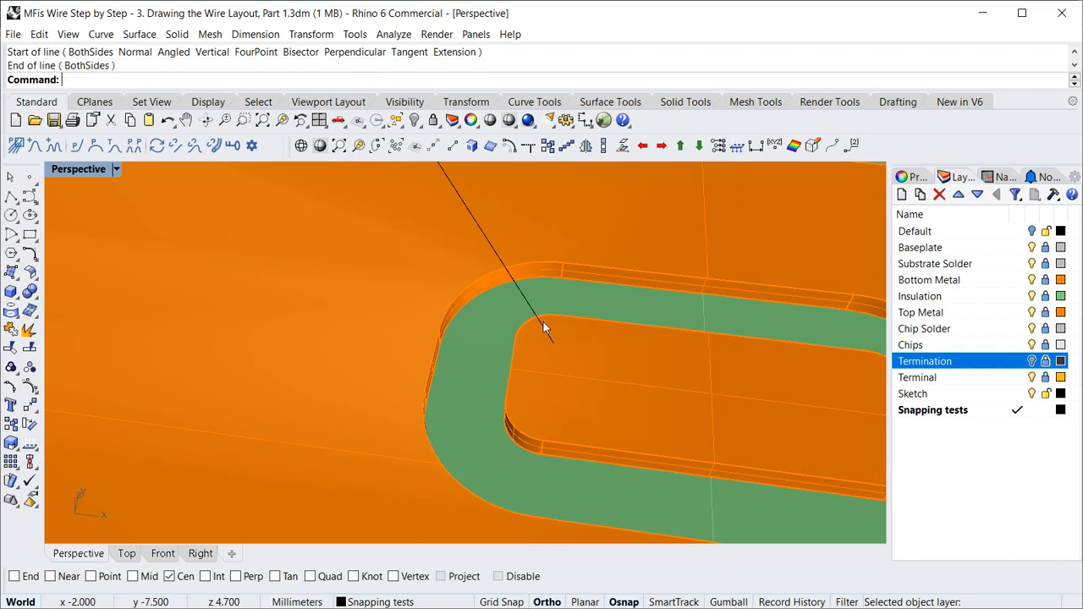
scroll(435, 363, down, 8)
right_drag(444, 361, 456, 360)
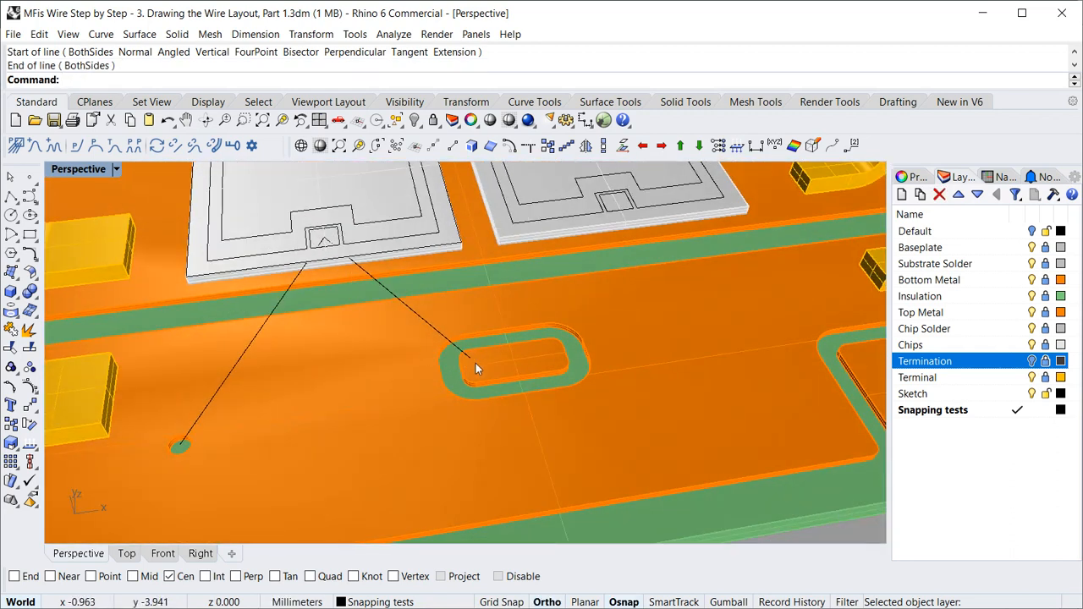
scroll(606, 432, down, 6)
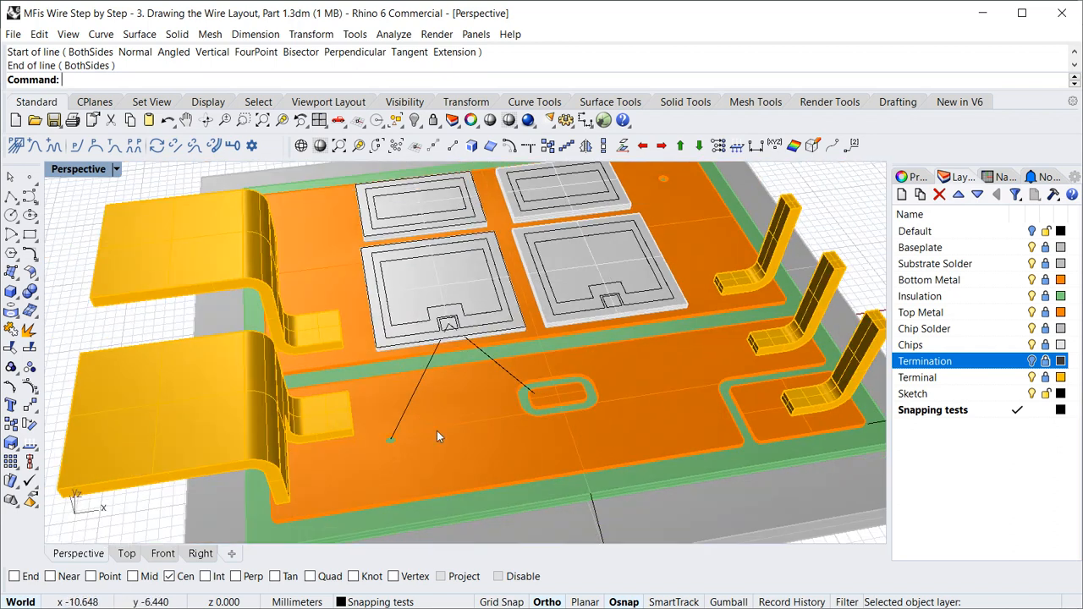
click(168, 576)
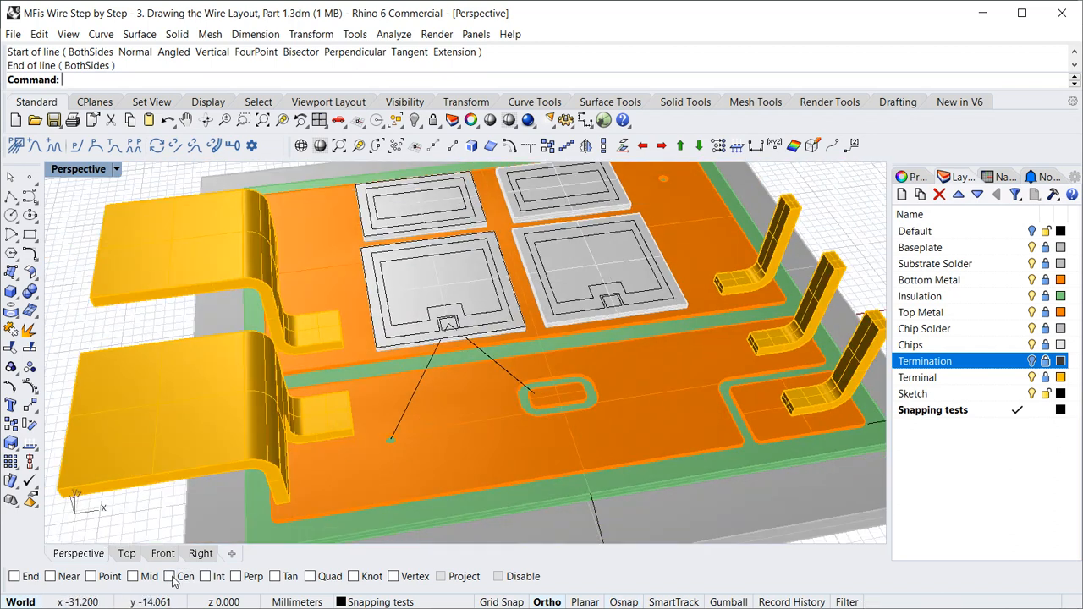
Turn on the Int snap and draw a diagonal line crossing the steep leg of the test lines beside the baseplate.
click(207, 576)
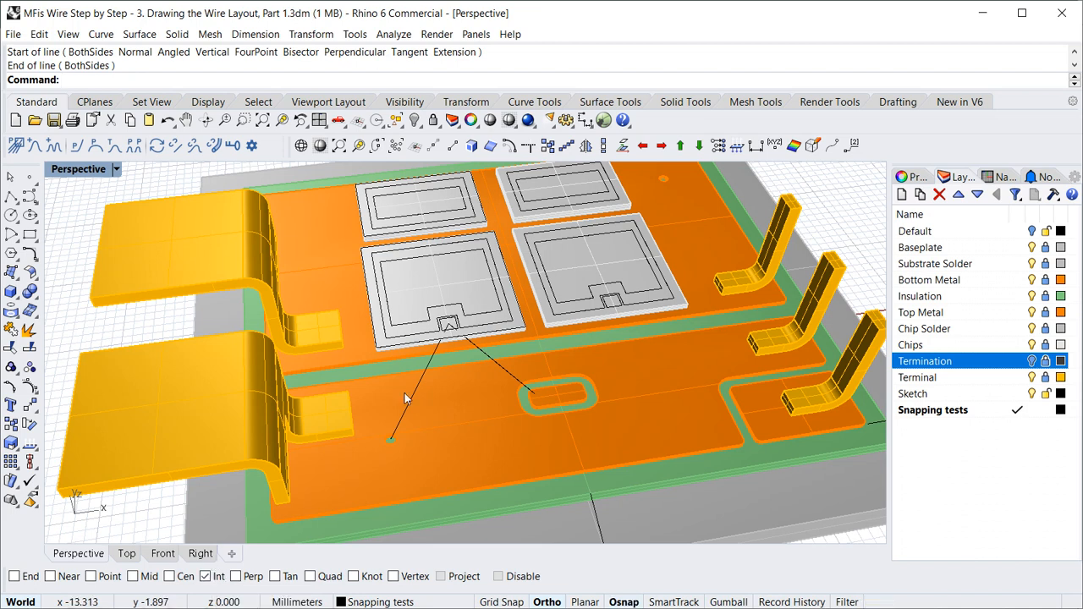
scroll(404, 393, down, 3)
scroll(753, 437, up, 6)
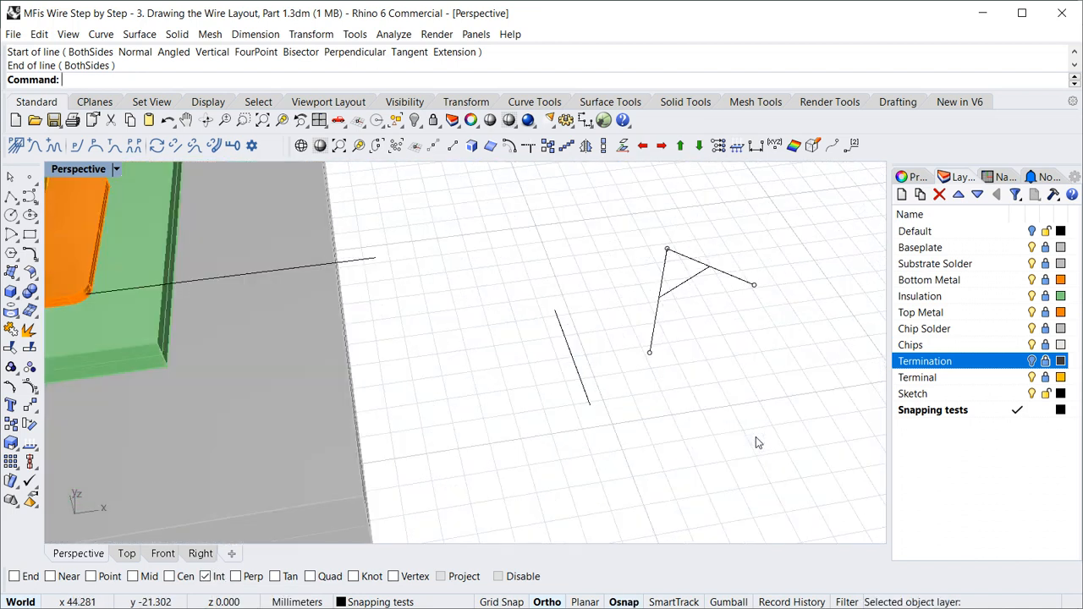
click(452, 145)
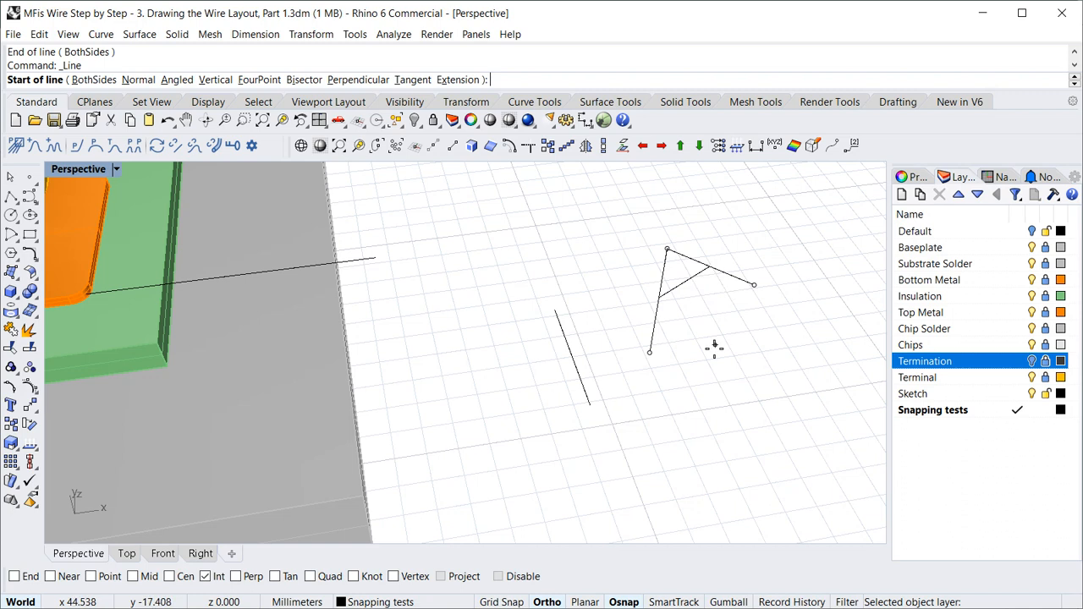
click(749, 364)
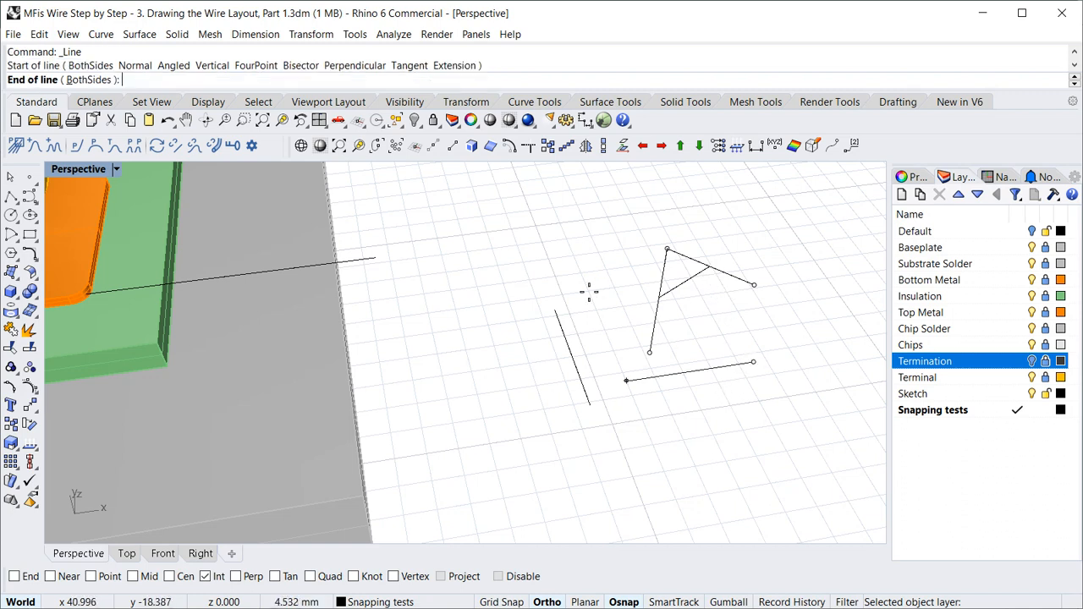
shift+click(573, 281)
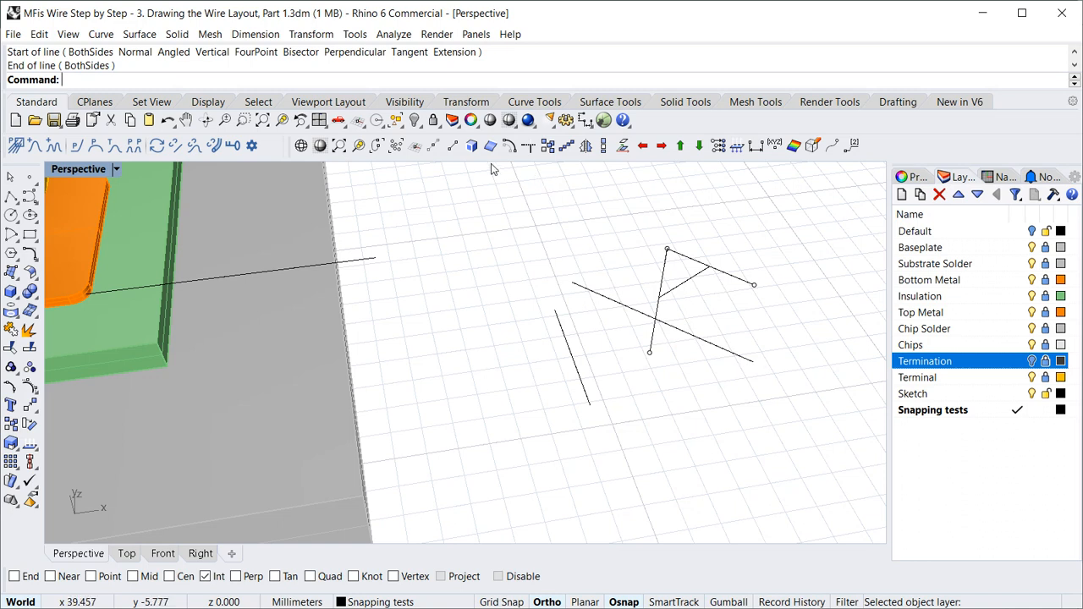
Draw a line along the X direction starting at the intersection of the diagonal line and the steep test line.
click(452, 145)
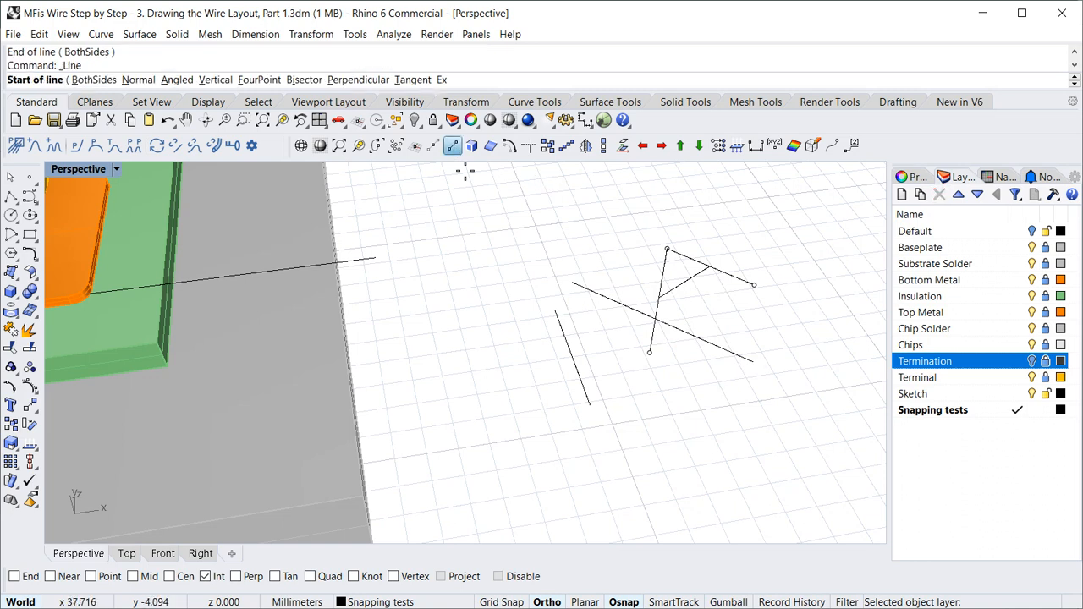
click(652, 320)
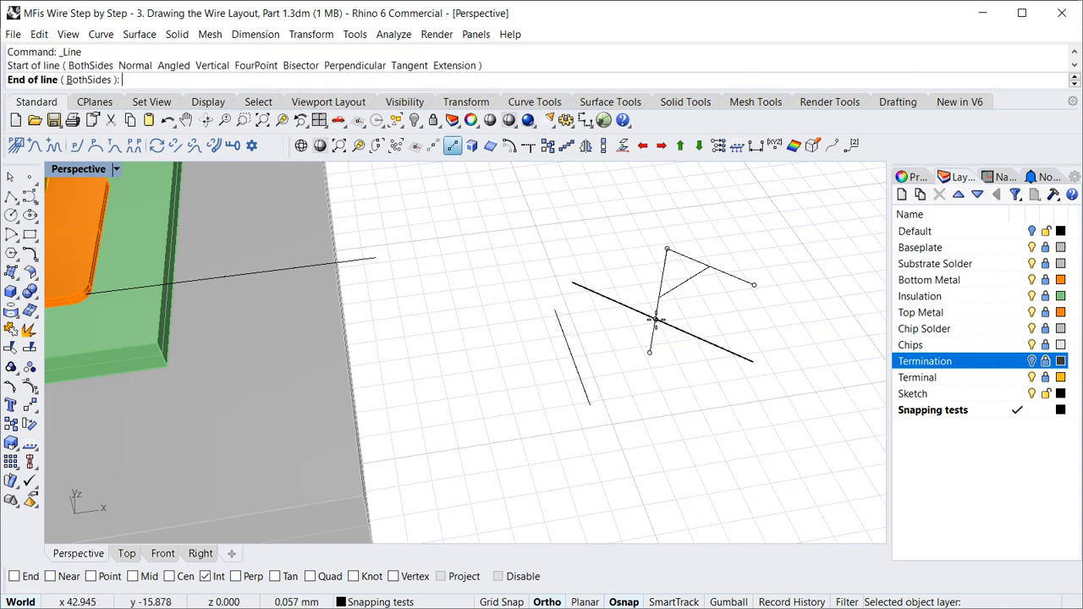
click(820, 297)
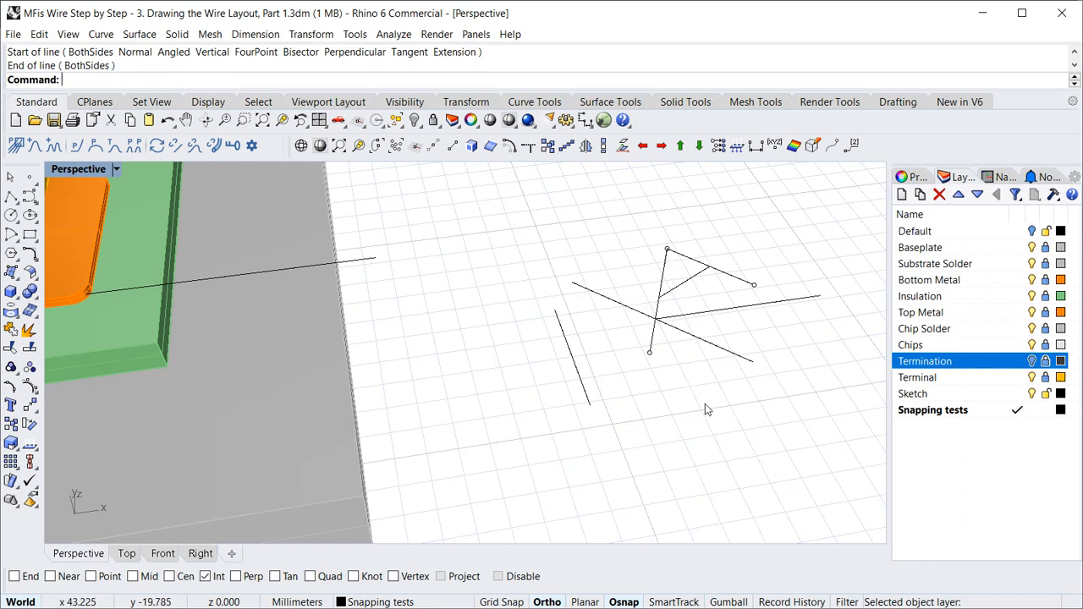
Draw a slanted free-standing line about 3.4 mm long below the crossing lines, toggling Ortho off and back on while drawing.
scroll(705, 404, up, 3)
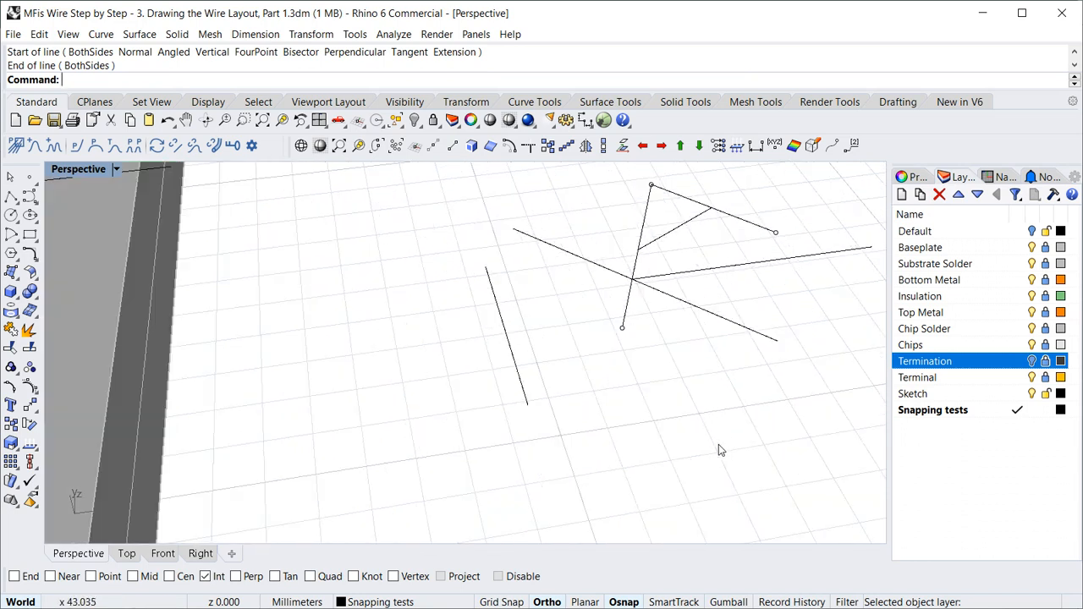
key(Return)
click(748, 466)
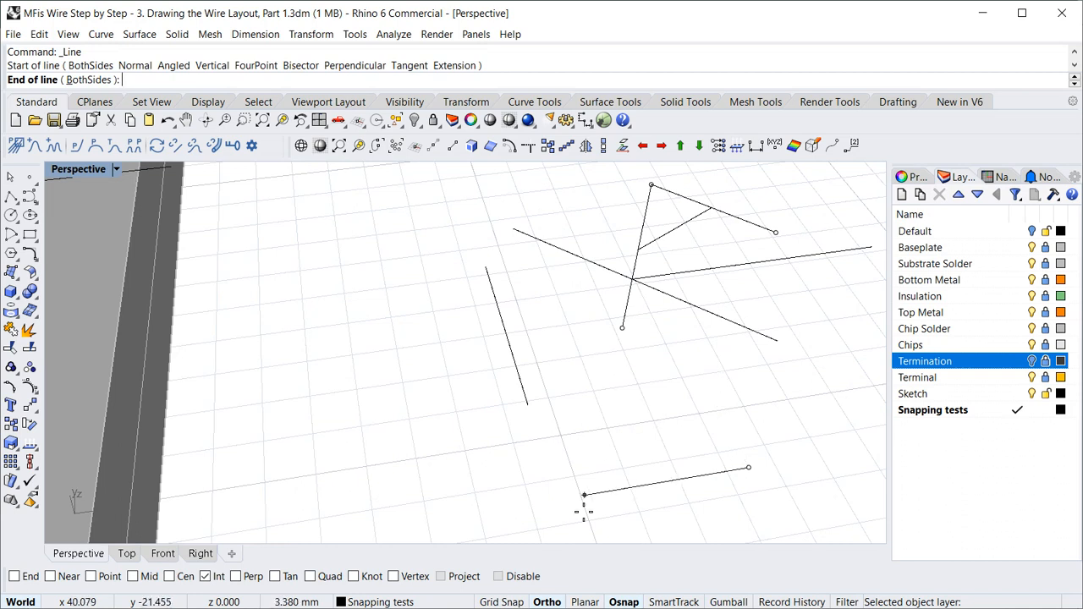
click(547, 602)
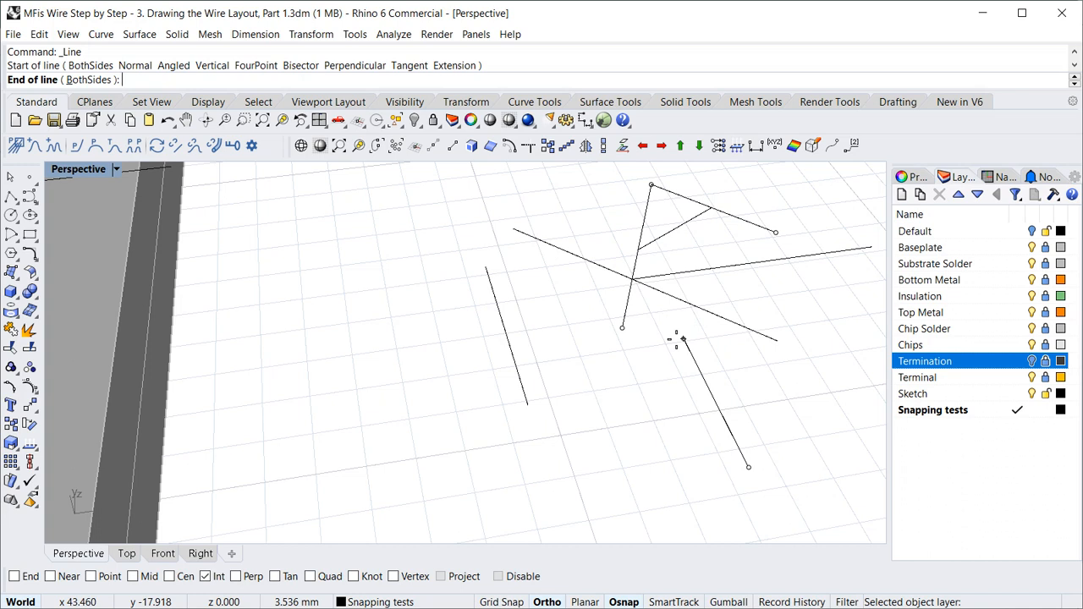
key(F8)
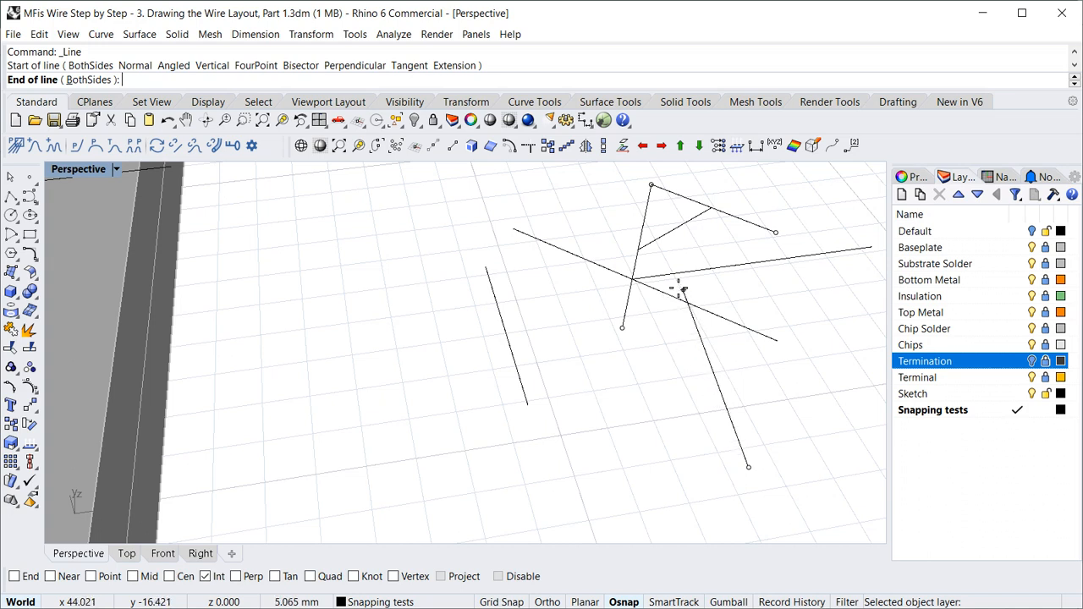
key(F8)
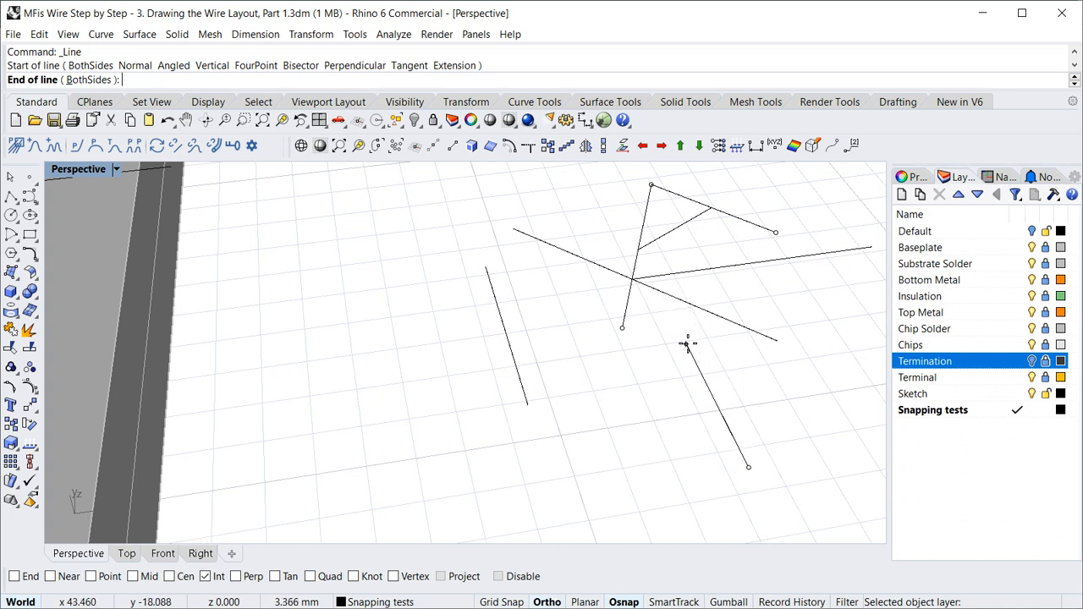
click(686, 344)
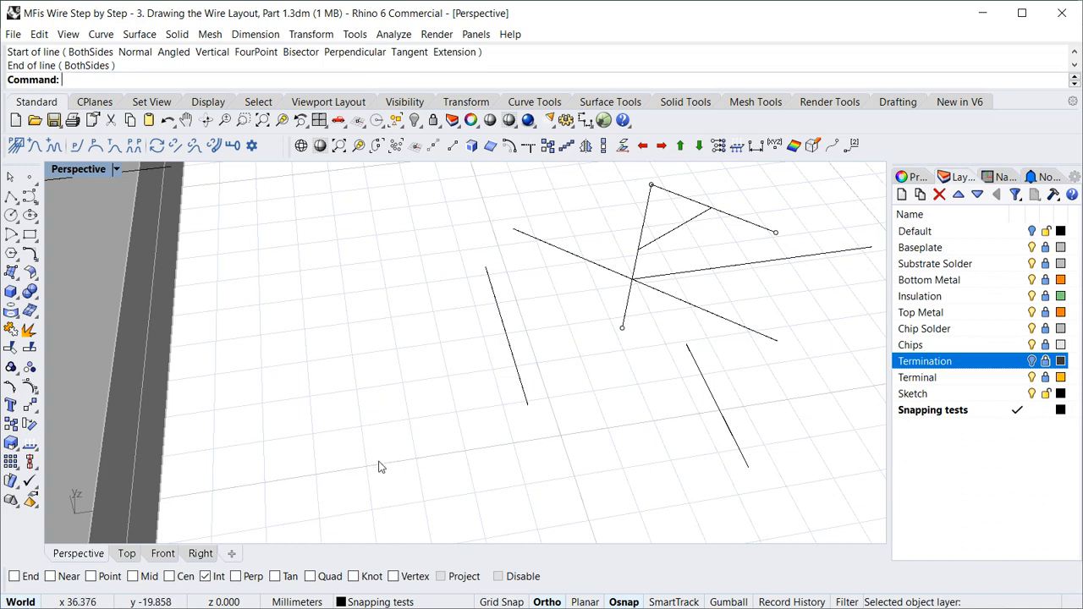
Replace the Int snap with the Perp snap and draw a line about 5.1 mm long that ends perpendicular to the diagonal line.
click(204, 576)
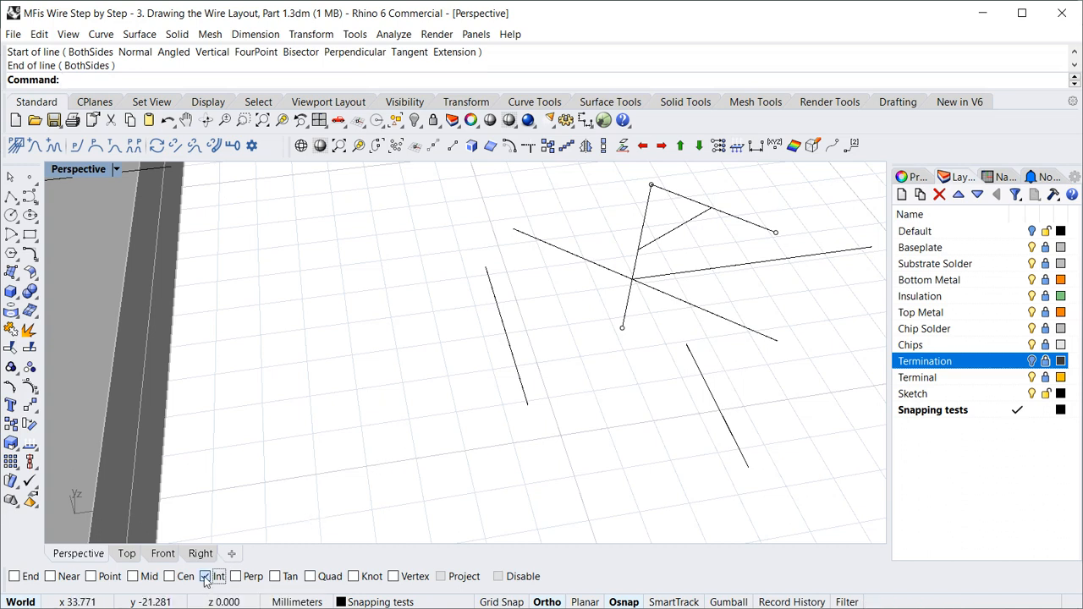
click(236, 576)
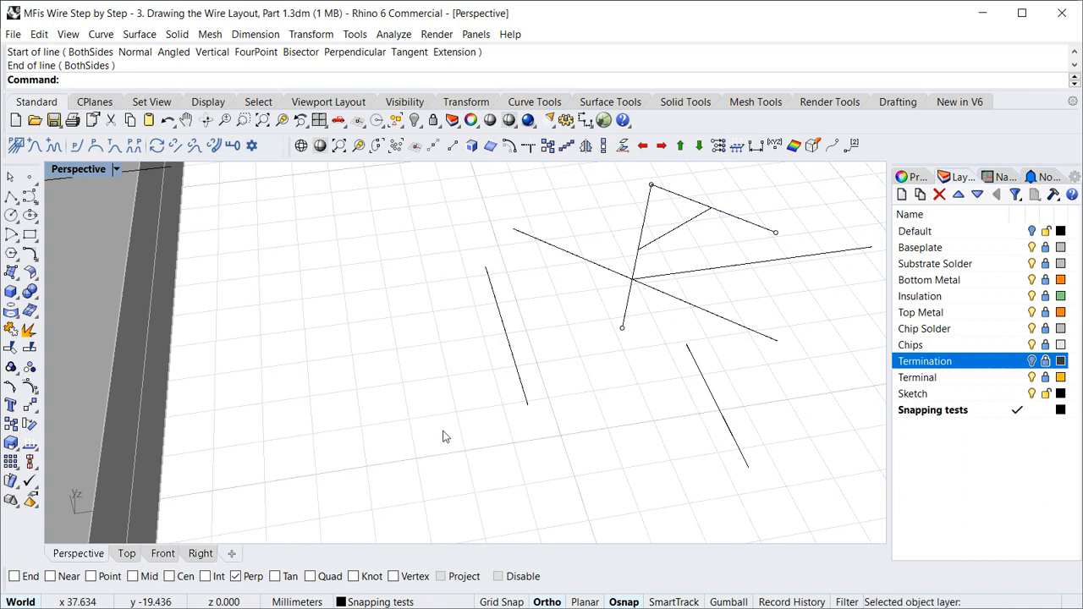
key(Return)
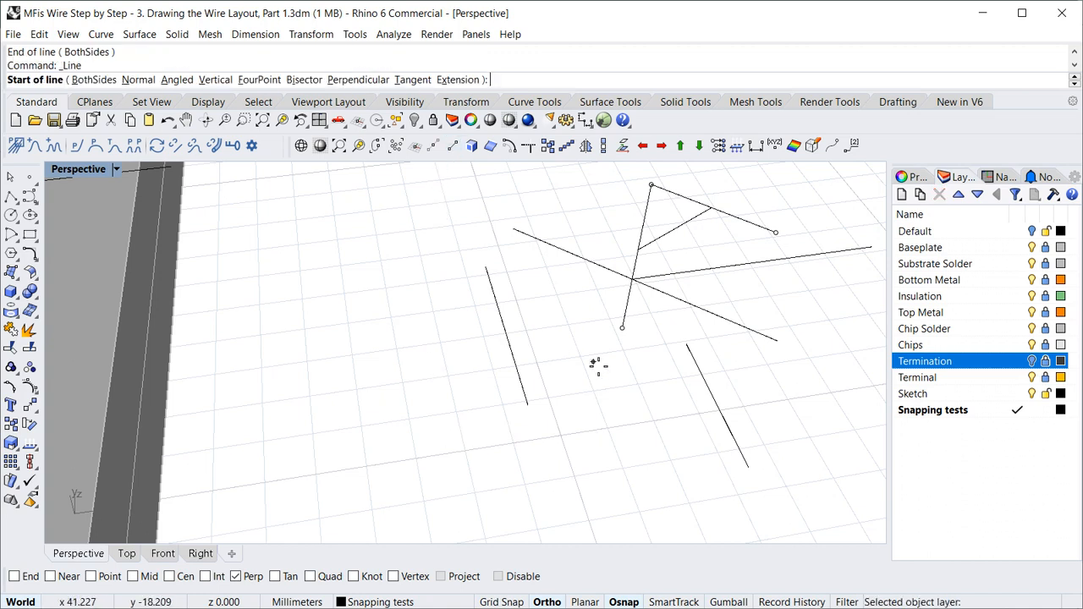
click(461, 386)
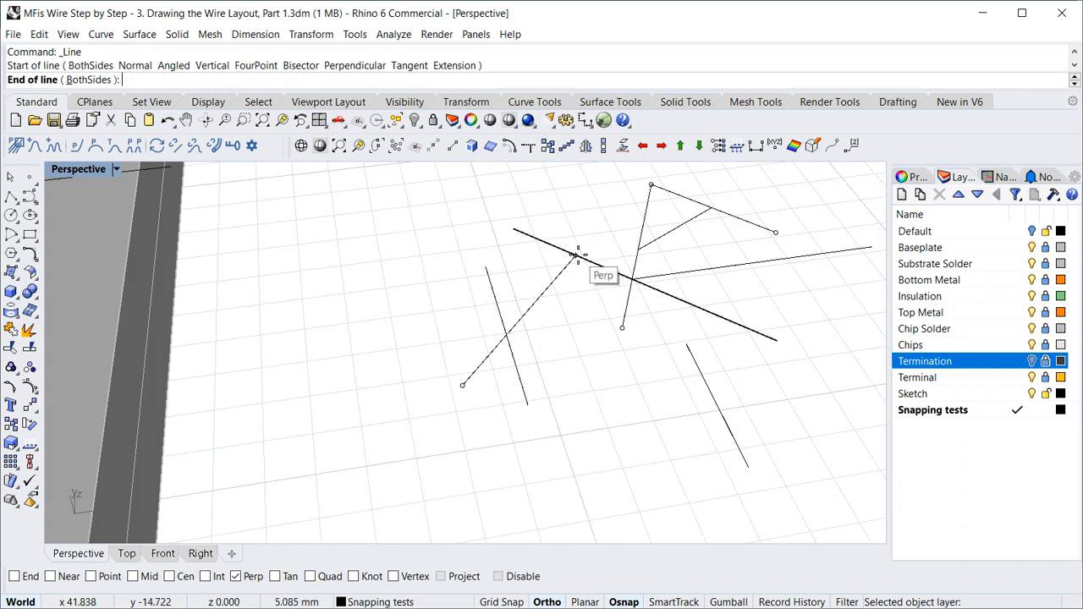
click(578, 254)
Turn on the Project option for the object snaps.
scroll(574, 267, down, 3)
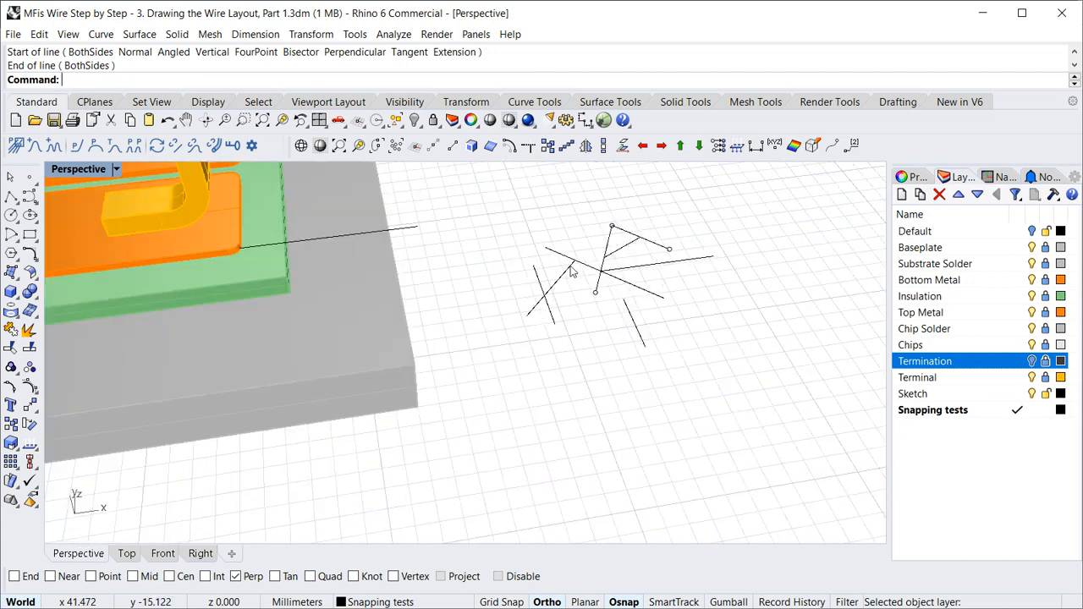
scroll(573, 271, up, 6)
scroll(573, 271, down, 7)
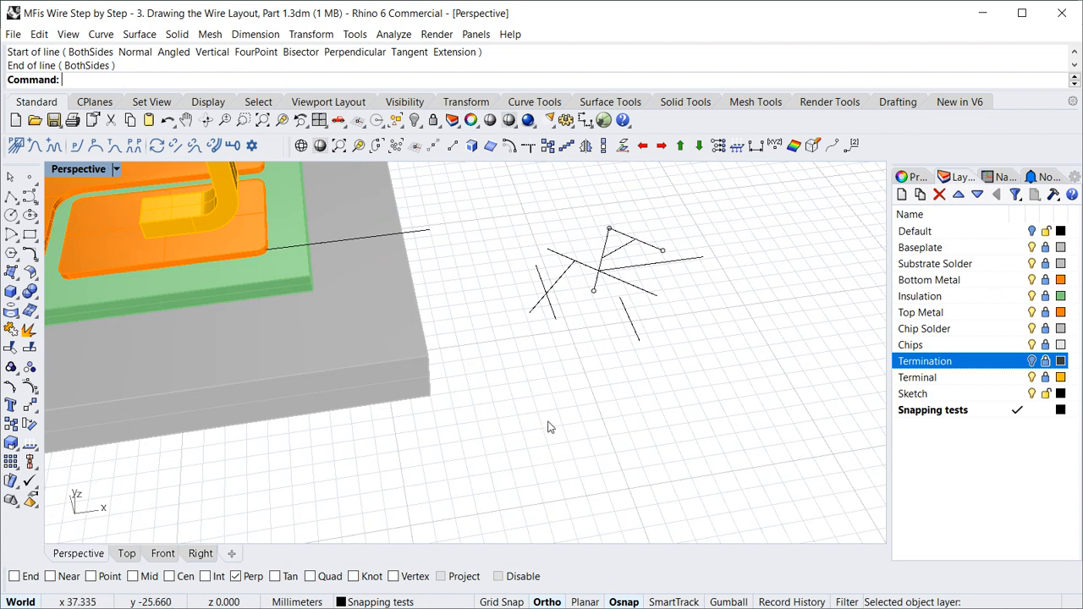
scroll(548, 427, down, 8)
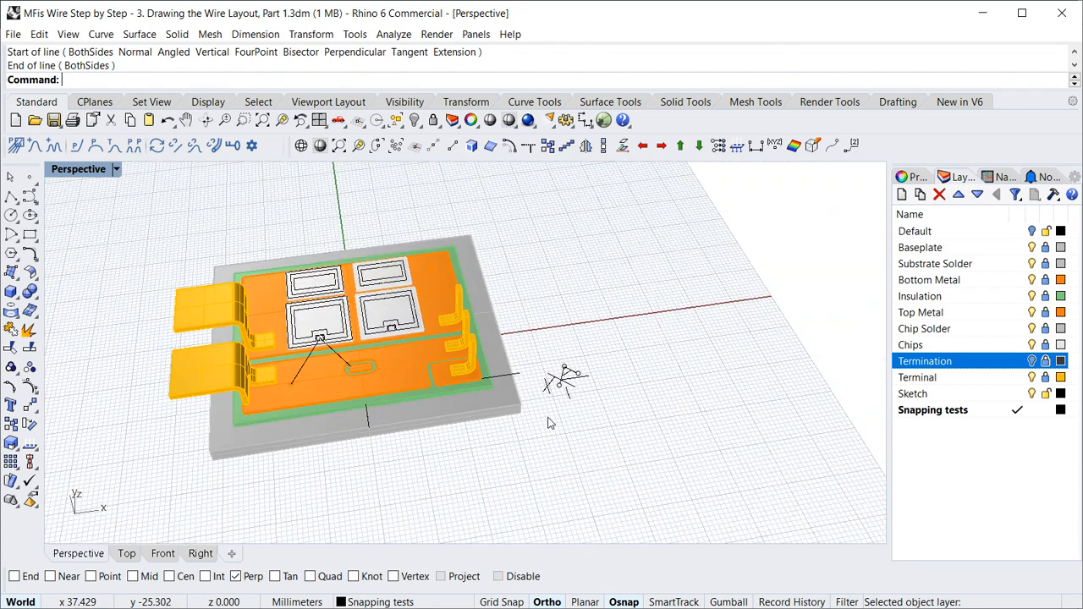
right_drag(639, 420, 549, 434)
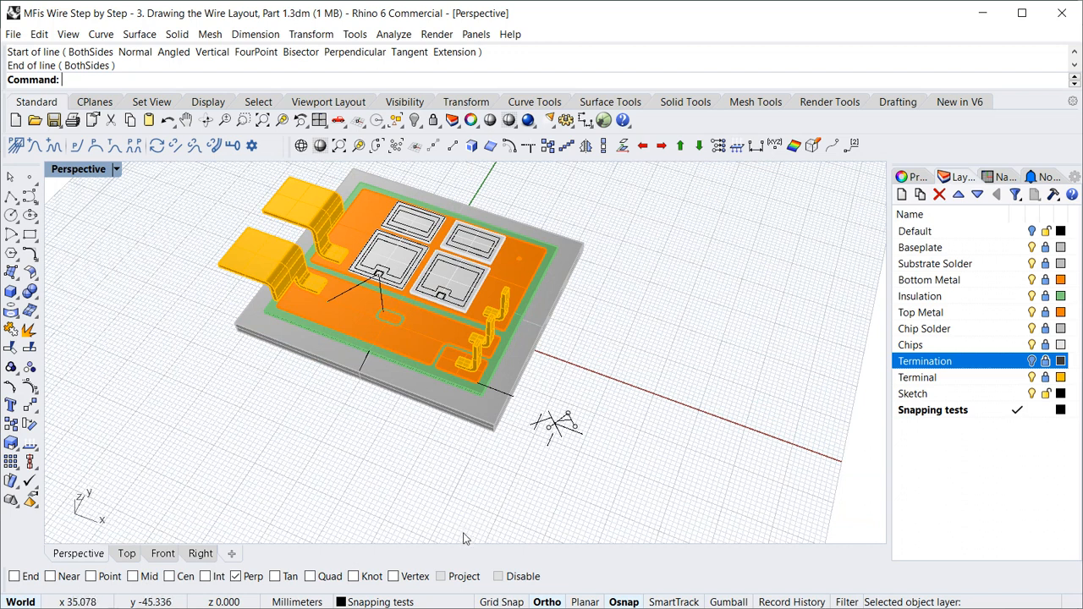
click(462, 578)
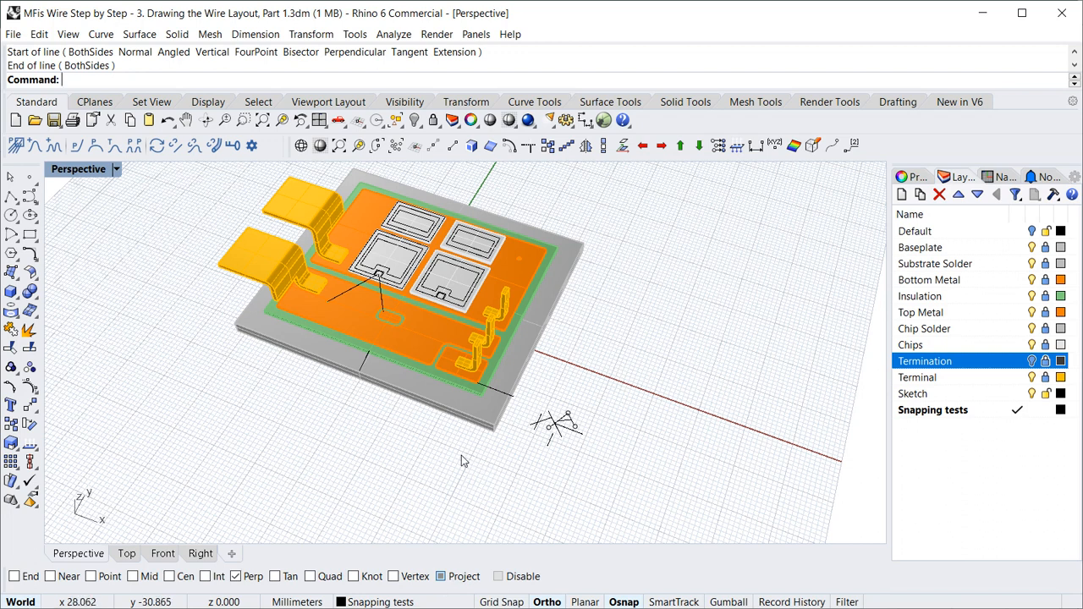
Enable the End, Point, Mid and Int snaps alongside Perp.
right_drag(466, 451, 490, 397)
scroll(438, 430, up, 8)
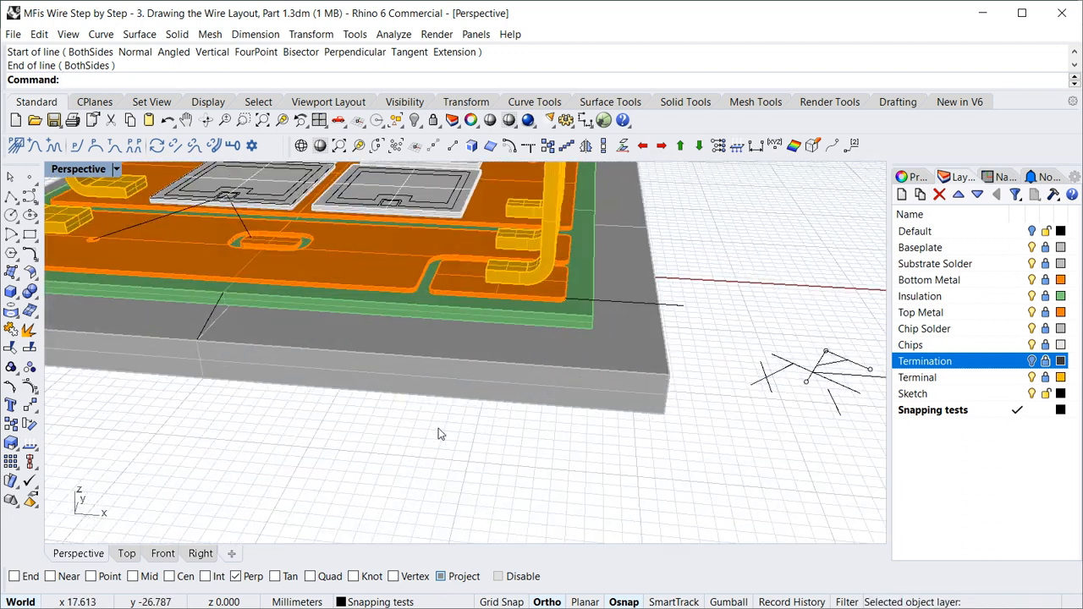
click(13, 576)
click(236, 576)
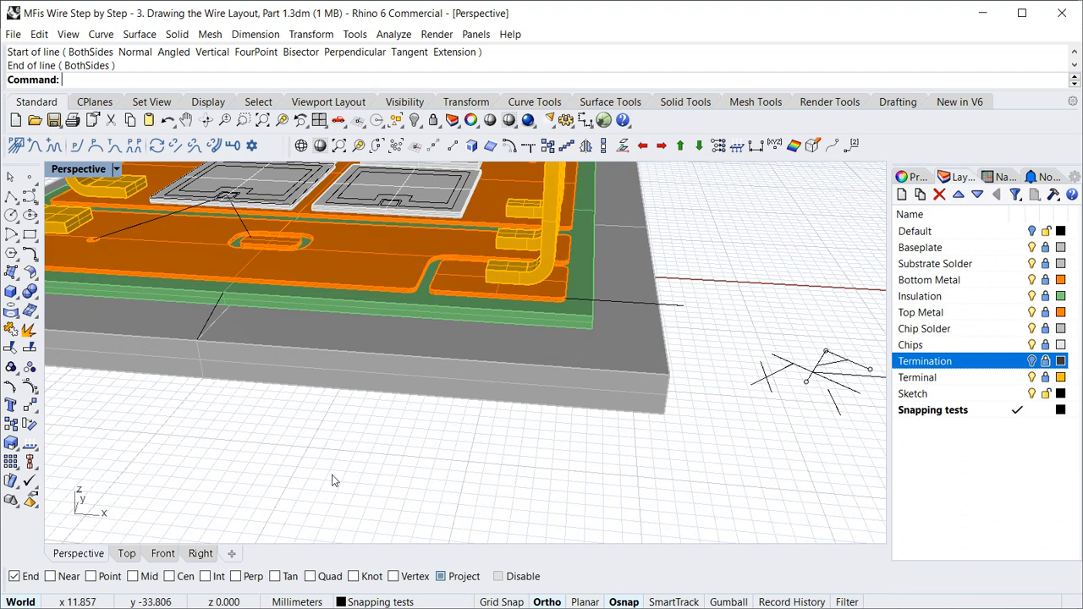
click(254, 579)
click(208, 577)
click(133, 576)
click(92, 576)
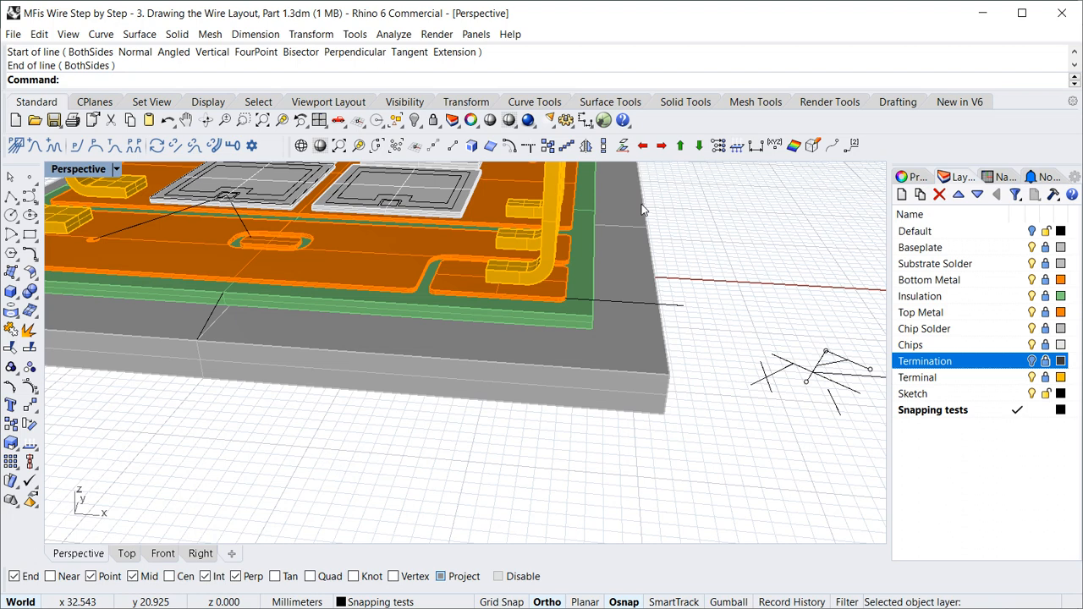
Draw a line along the Y direction from the projection of the baseplate's upper front corner, on the pin-terminal side, away from the module.
click(452, 147)
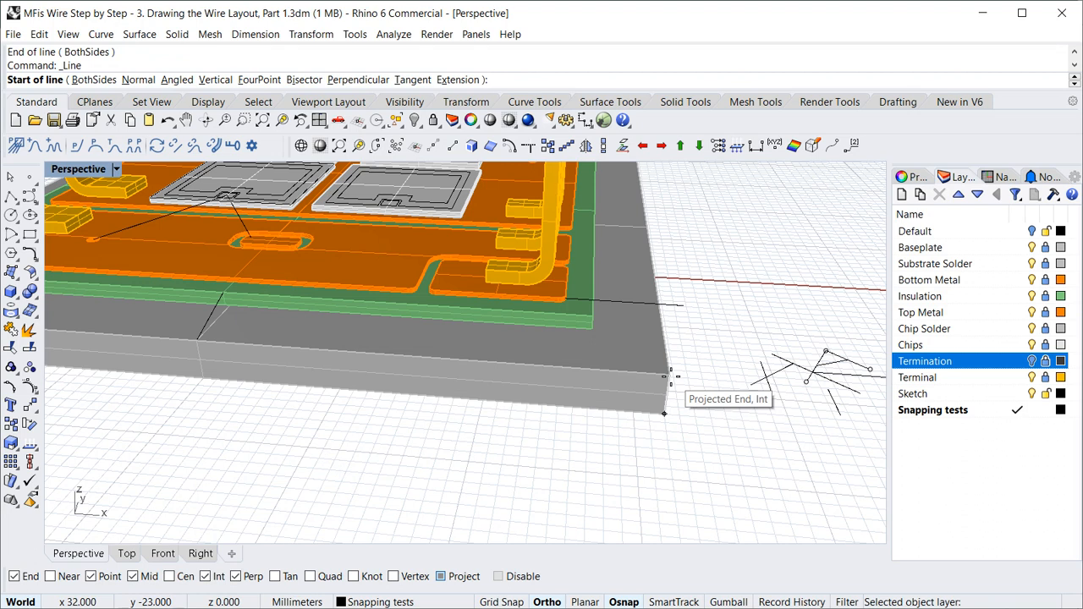
scroll(670, 376, up, 5)
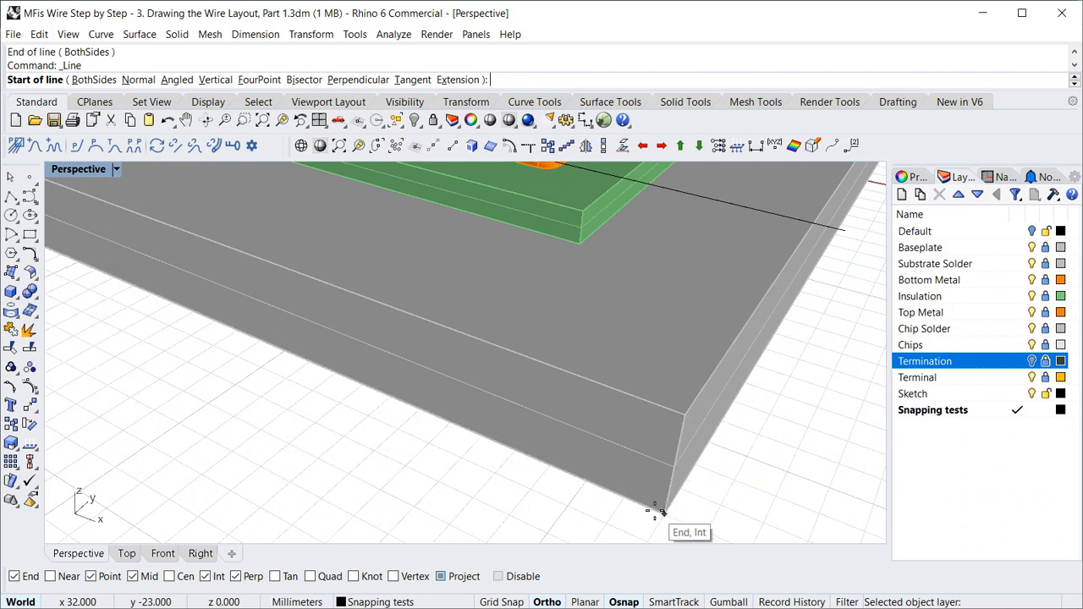
right_drag(664, 511, 665, 466)
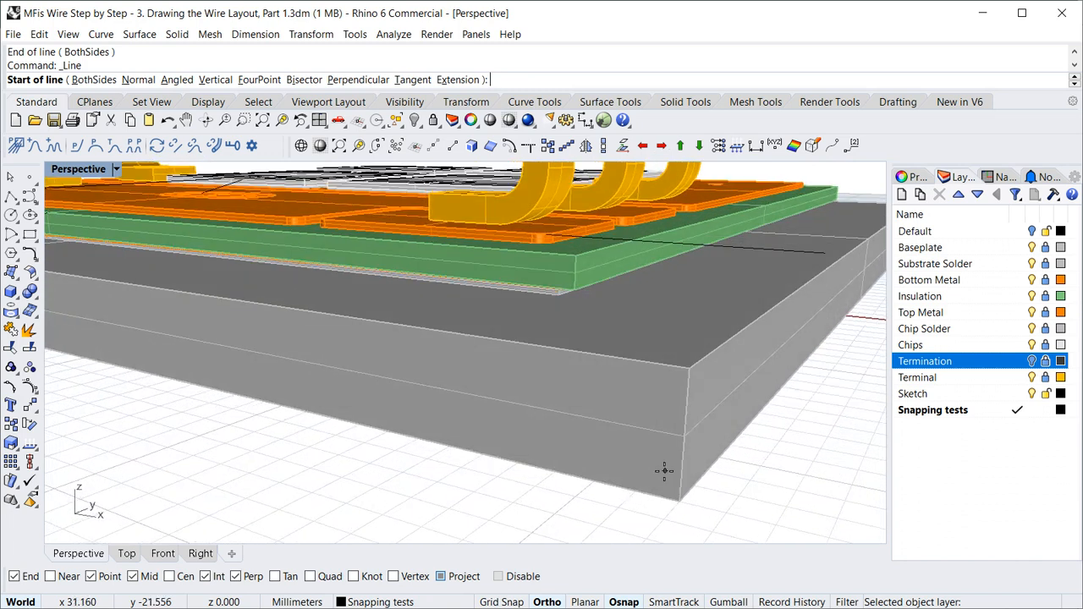
click(687, 369)
scroll(764, 478, down, 5)
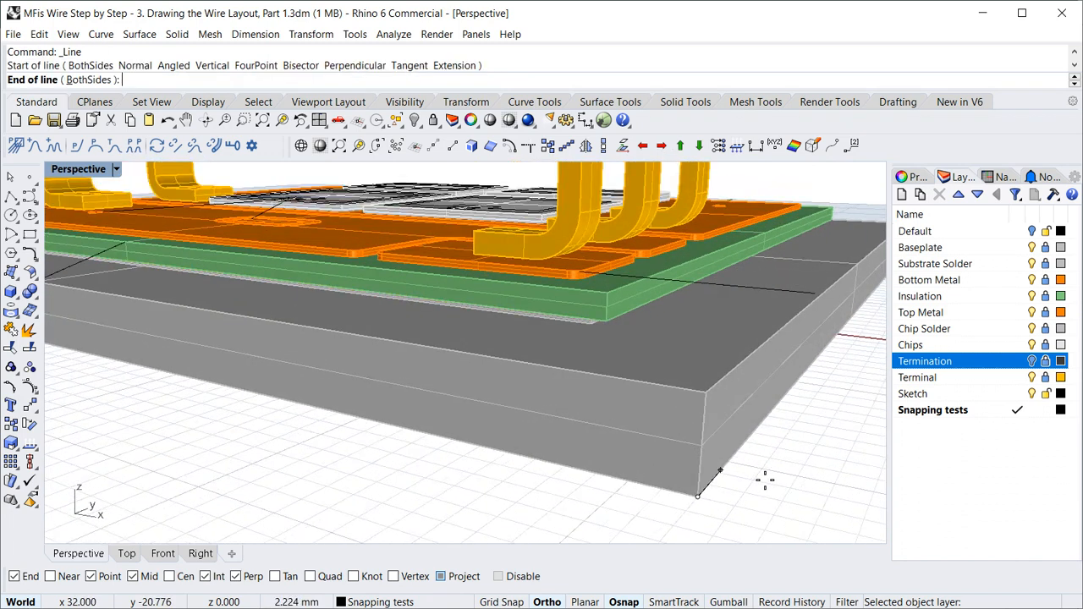
click(716, 514)
right_drag(758, 496, 626, 487)
scroll(476, 489, up, 5)
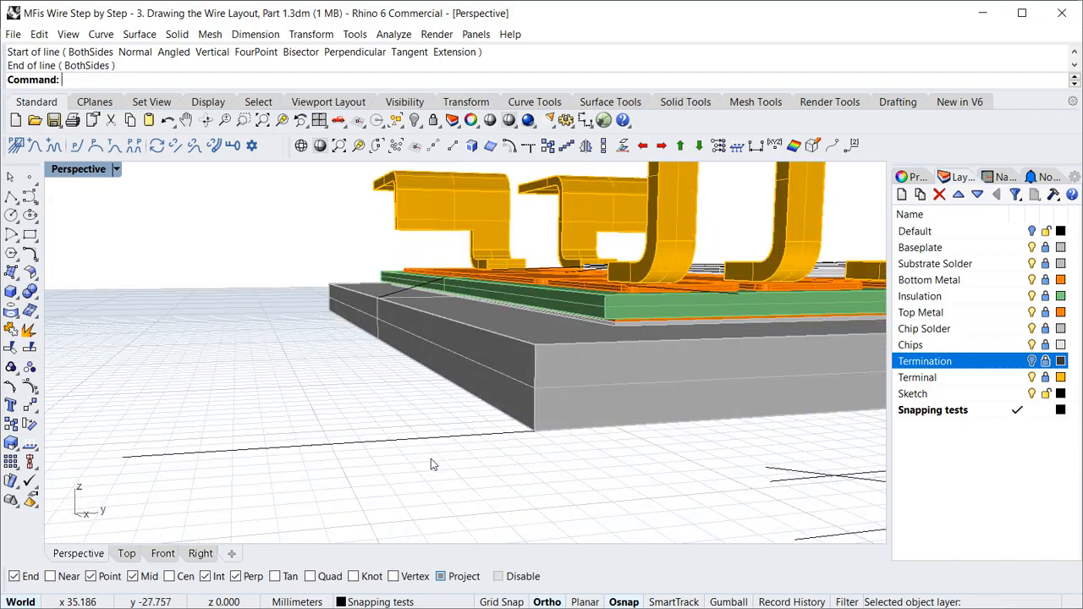
Begin setting a new construction plane origin, enable the Cen snap and disable Int, Perp, Mid and Point, keeping End on.
scroll(386, 426, down, 7)
right_drag(384, 425, 546, 495)
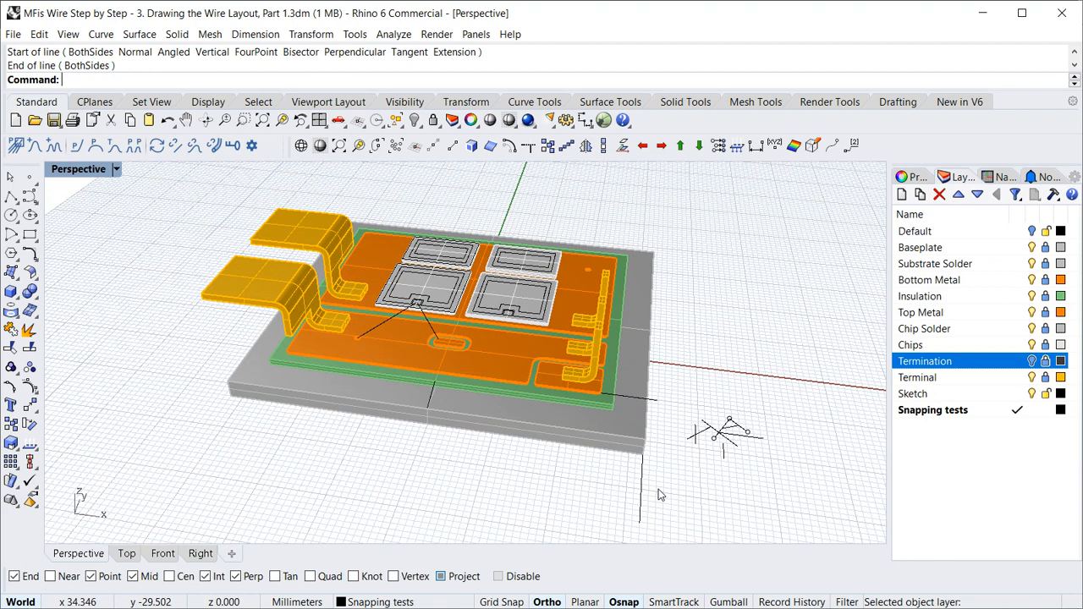
shift+right_drag(661, 495, 593, 462)
scroll(478, 389, up, 3)
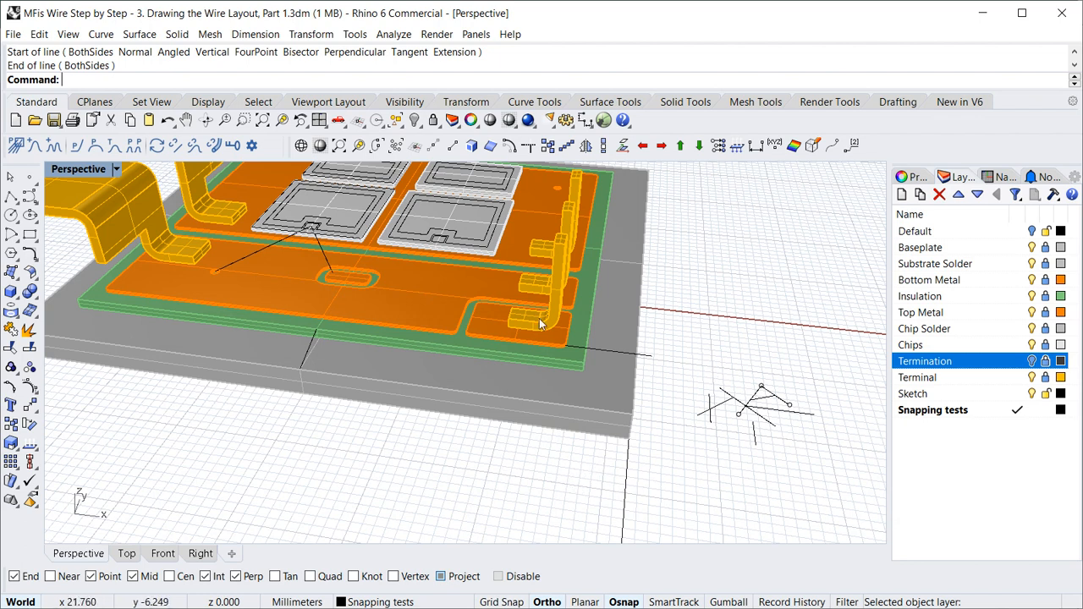
click(417, 147)
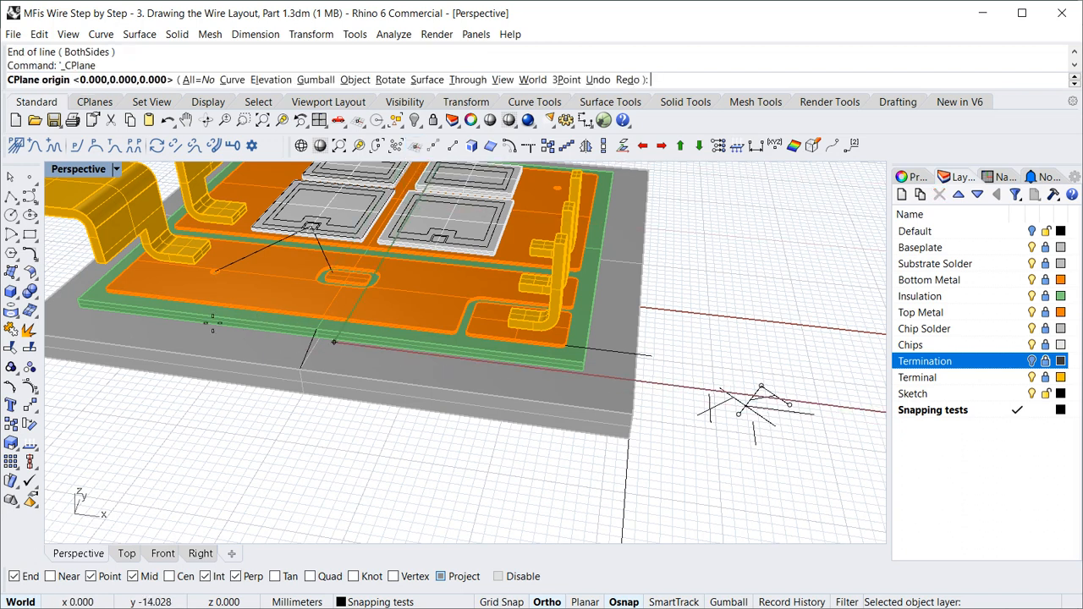
scroll(212, 324, up, 8)
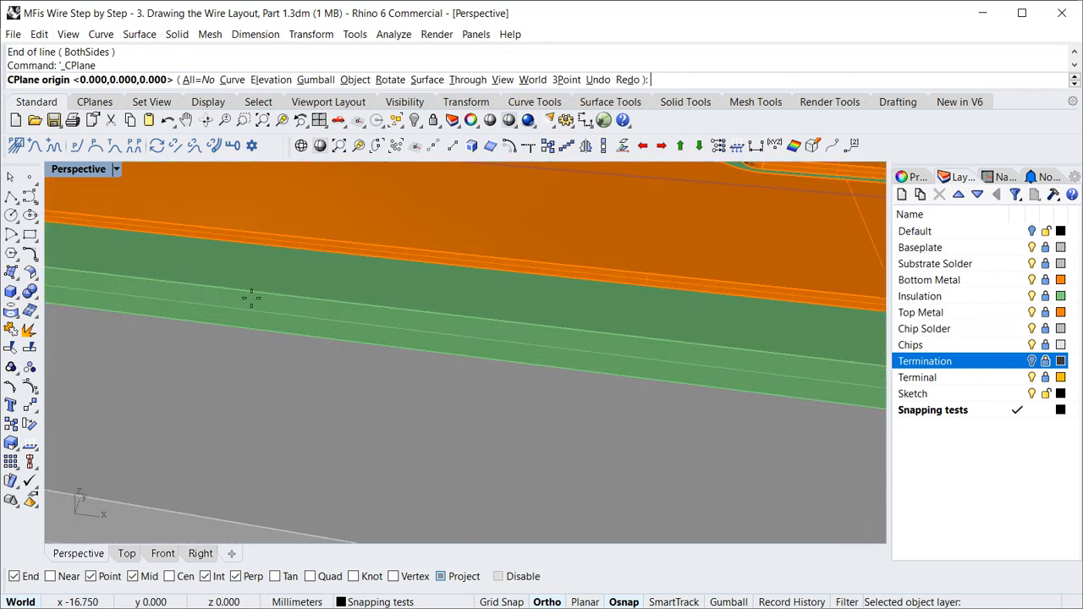
scroll(250, 297, down, 6)
scroll(303, 322, up, 4)
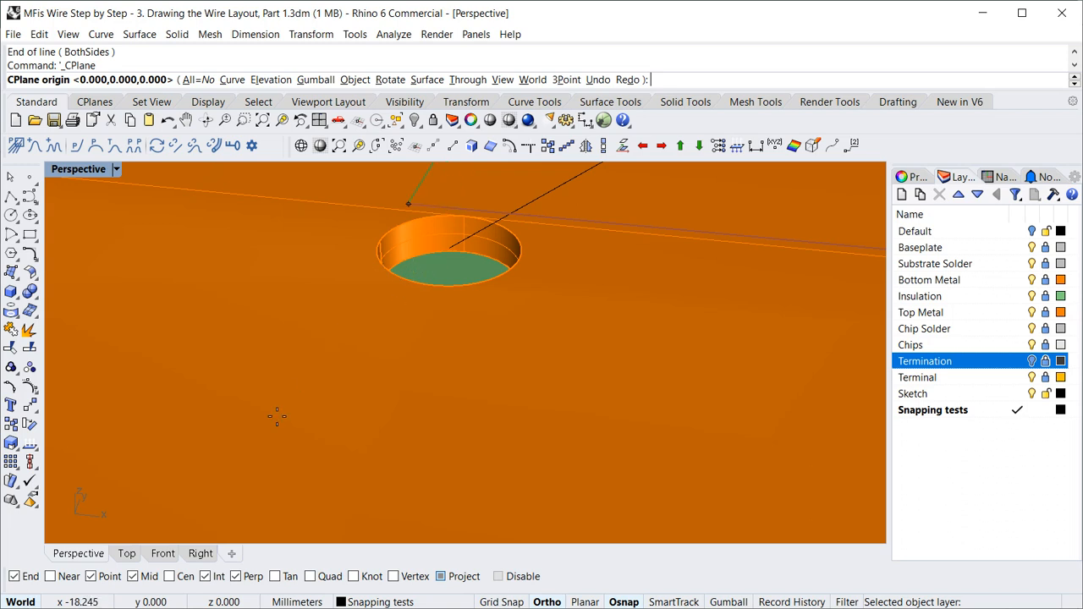
click(170, 576)
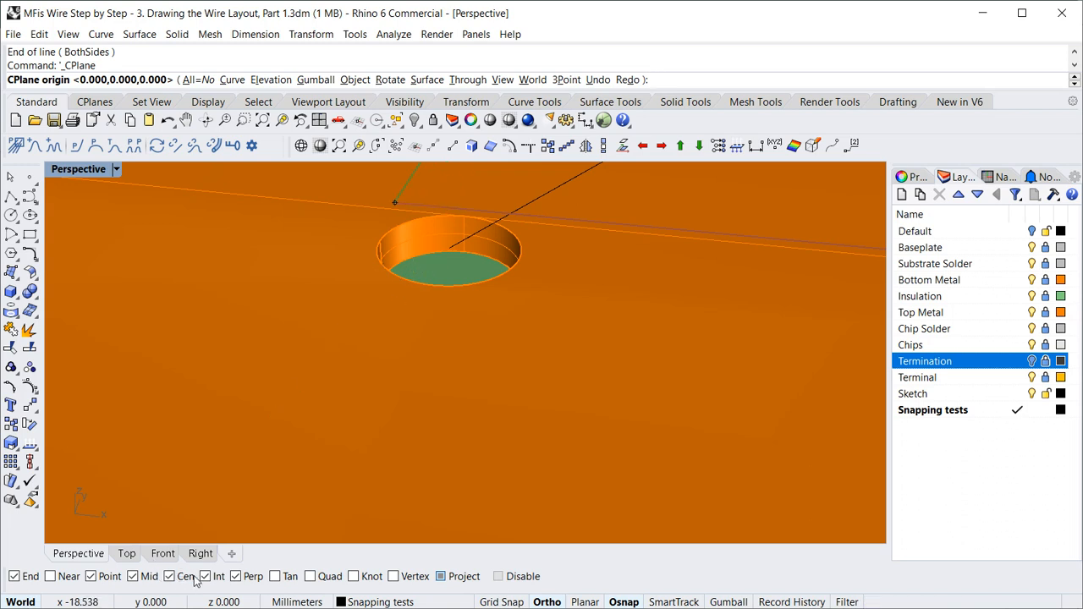
click(205, 577)
click(237, 576)
click(132, 576)
click(90, 576)
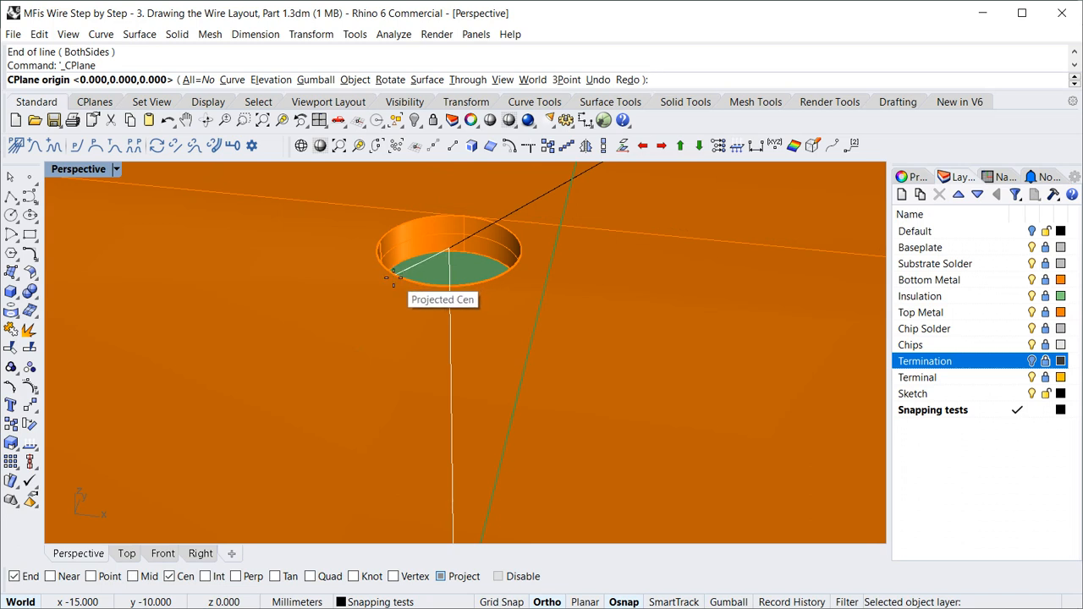
Turn off the Project option and place the construction plane origin at the centre of the small round hole's upper edge in the top metal.
click(440, 576)
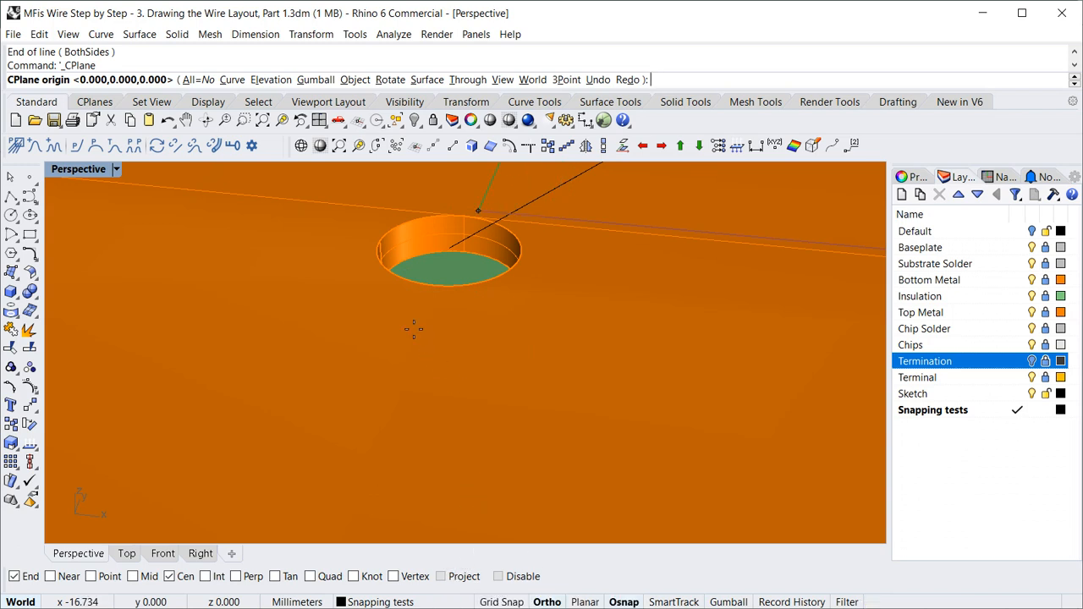
click(401, 269)
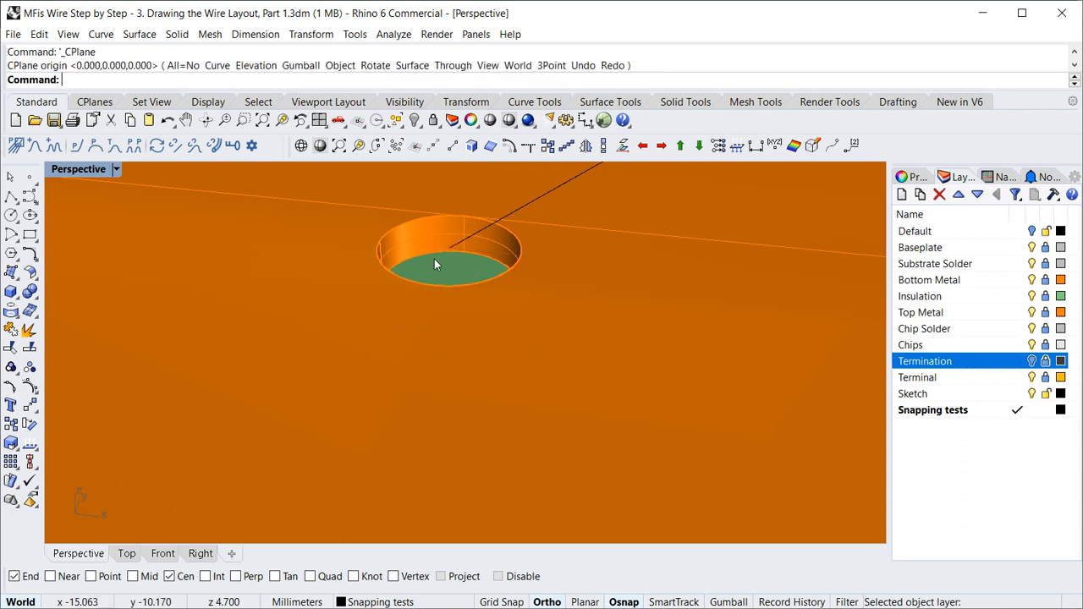
Set the Perspective viewport's display mode to Wireframe and inspect the construction plane axes around the small round hole.
mouse_move(434, 258)
right_down()
mouse_move(455, 246)
mouse_move(443, 249)
right_up()
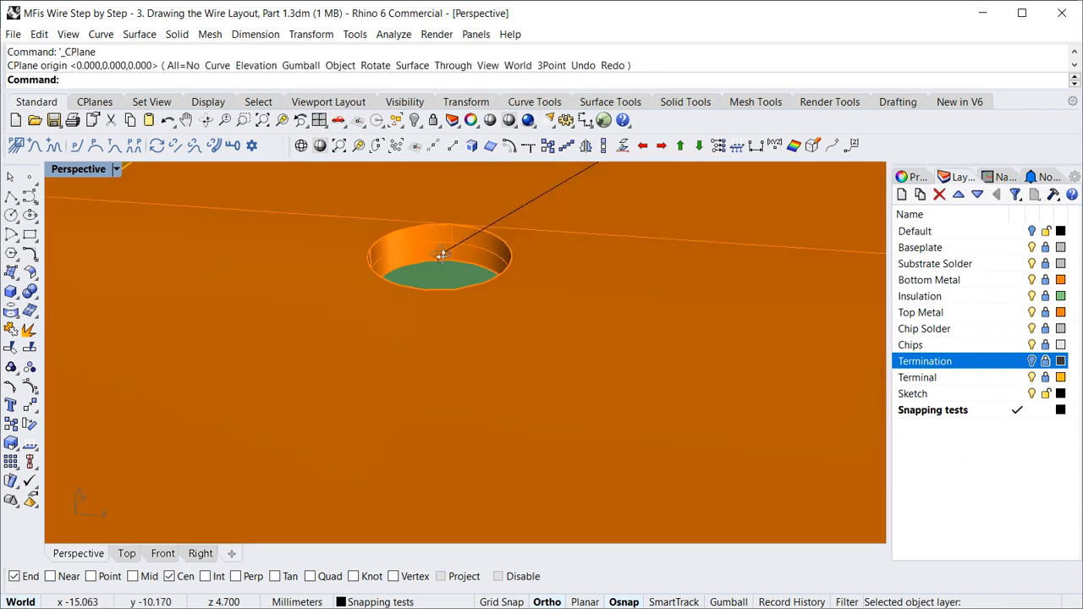
click(118, 169)
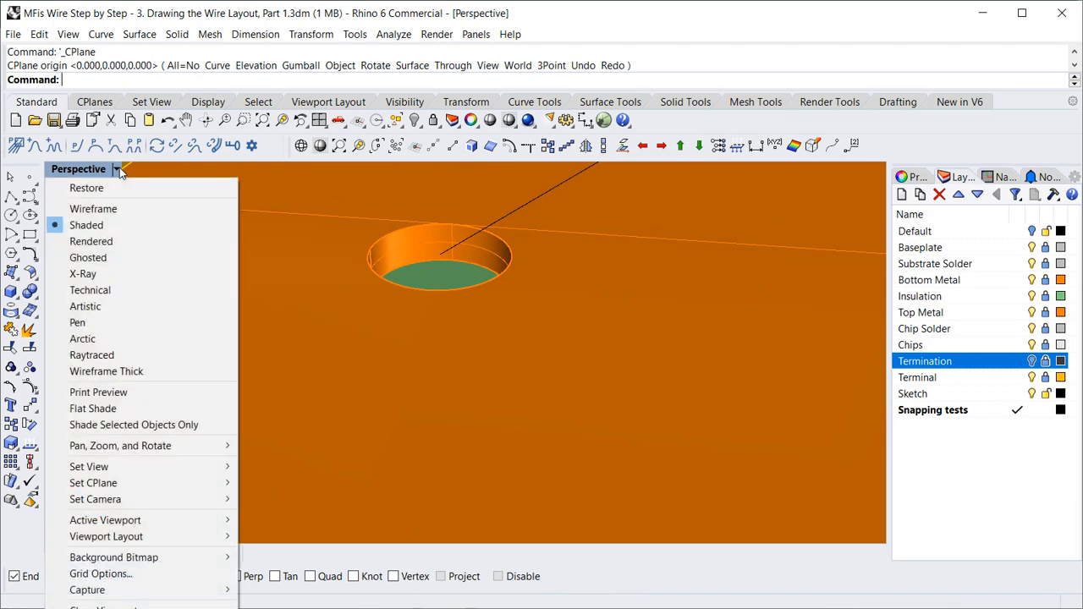
click(96, 213)
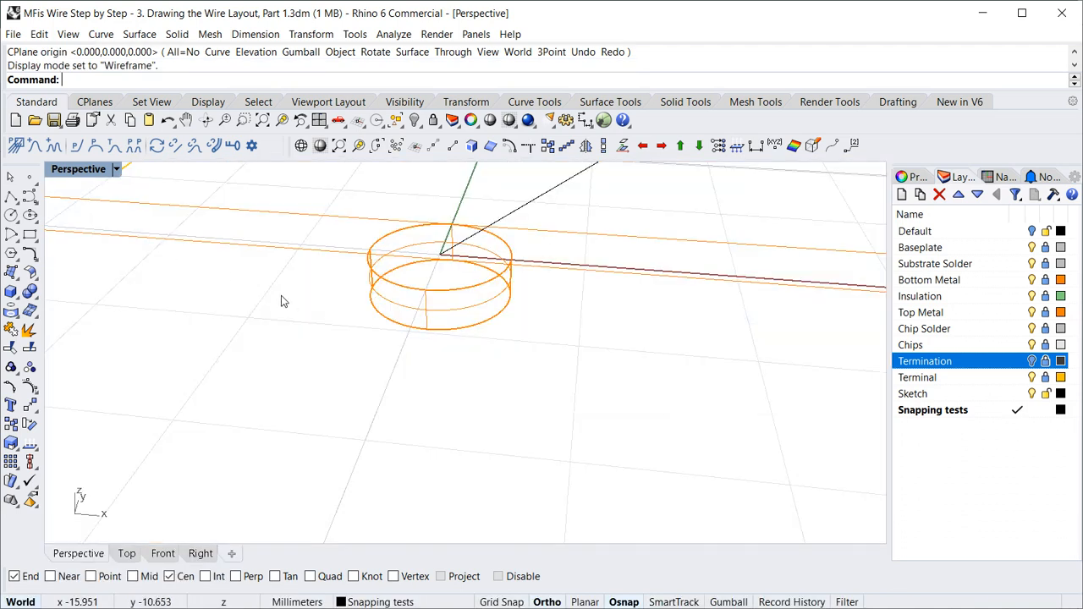
right_drag(282, 300, 394, 347)
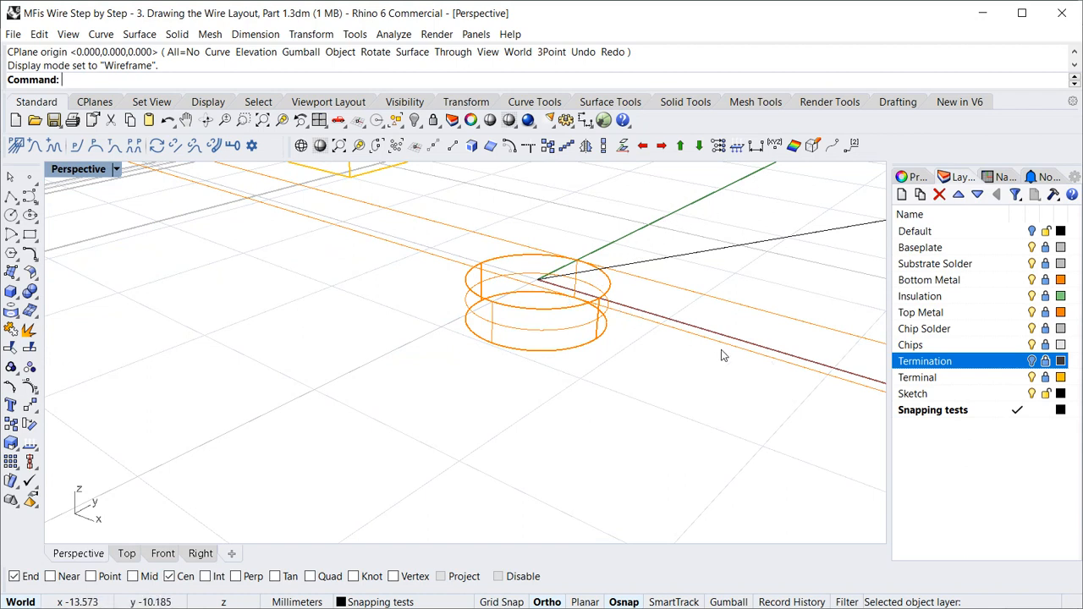
right_drag(383, 407, 521, 329)
scroll(518, 331, up, 6)
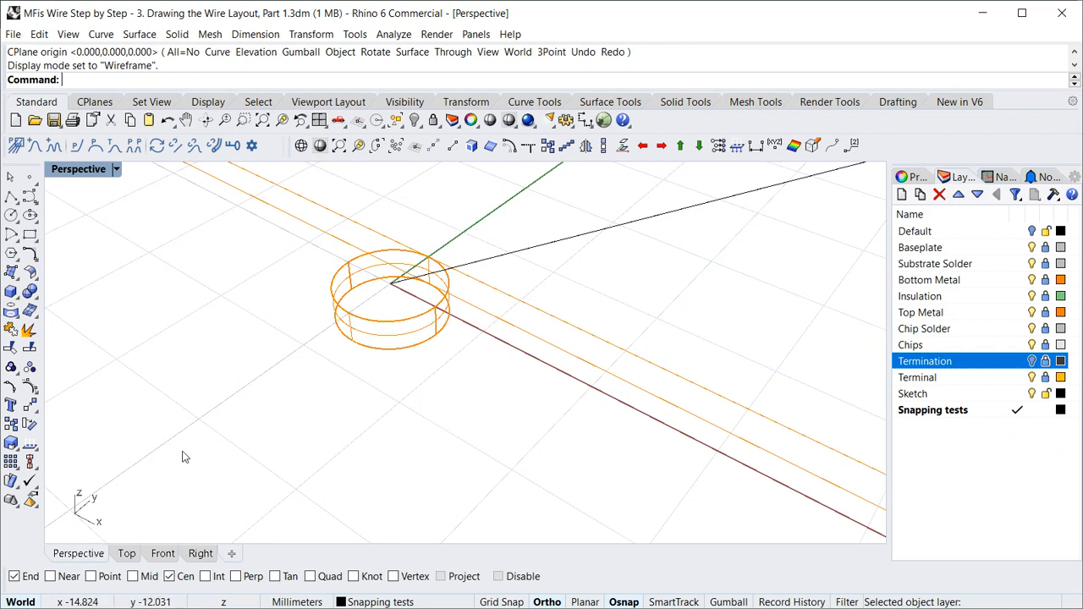
Examine the Top, Front and Right views to compare their construction plane origins with the small round hole's position.
click(127, 555)
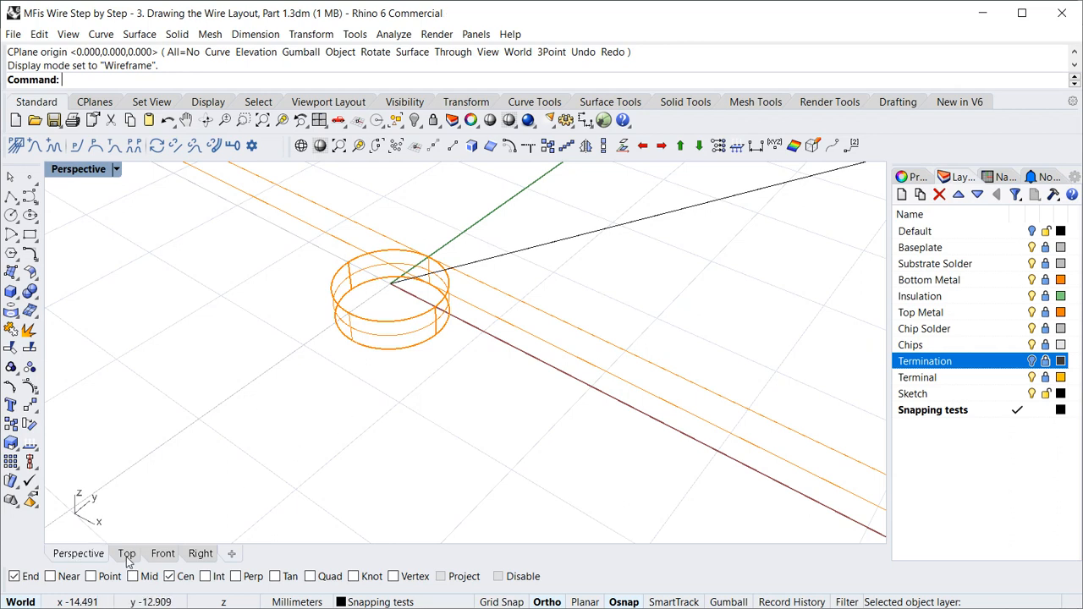
scroll(341, 427, down, 5)
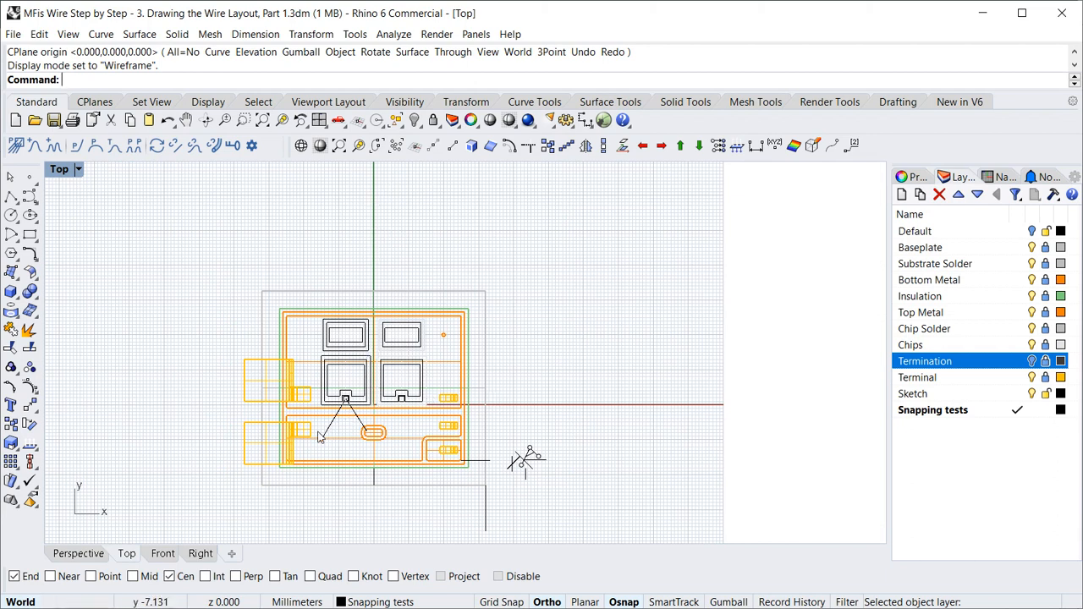
scroll(322, 439, up, 5)
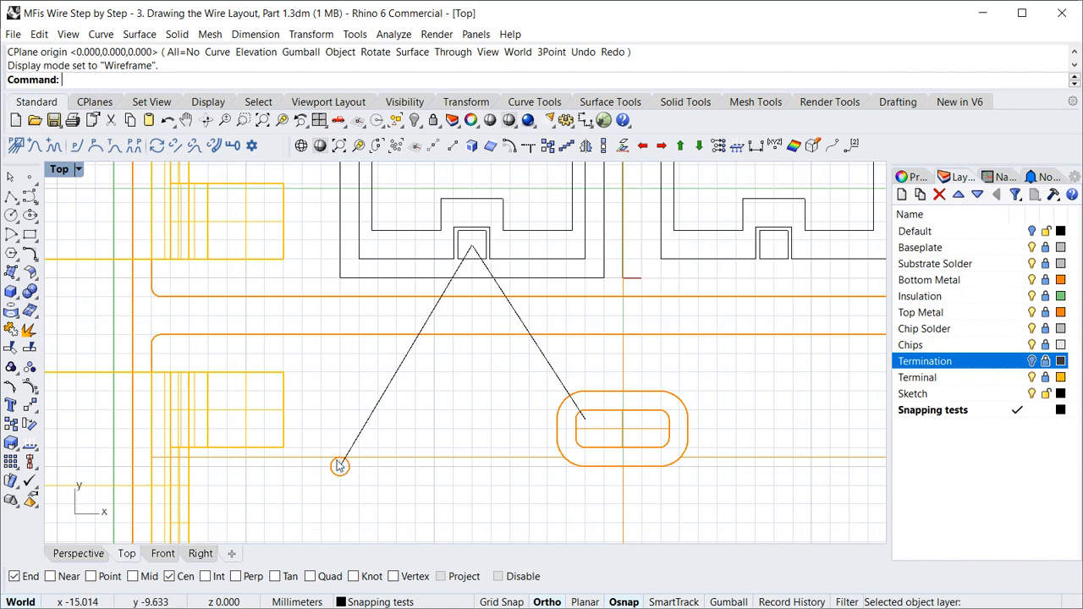
click(163, 556)
scroll(411, 429, down, 4)
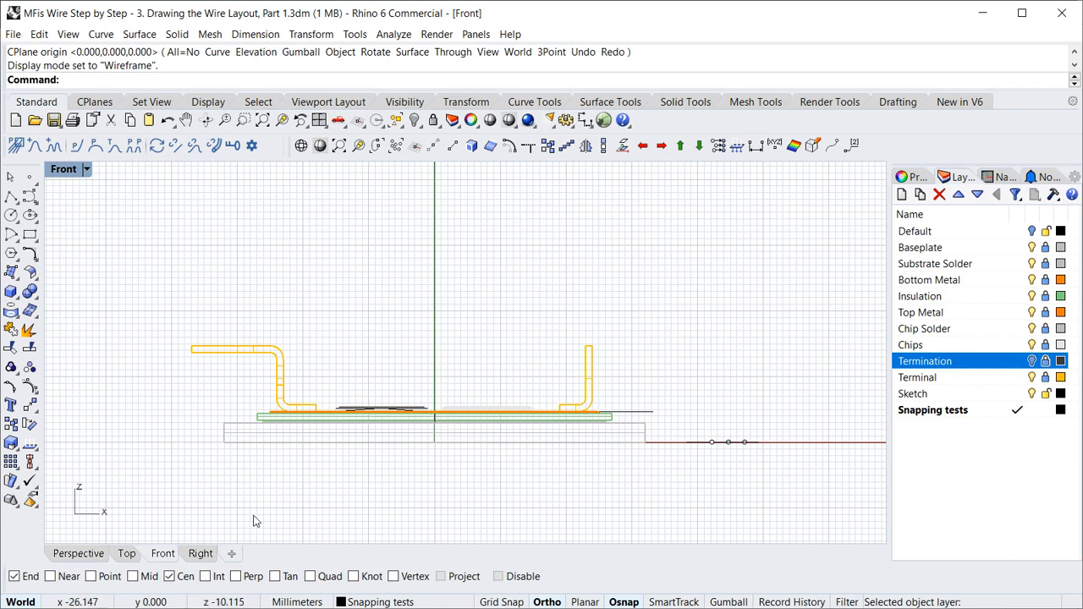
click(200, 554)
scroll(416, 415, down, 4)
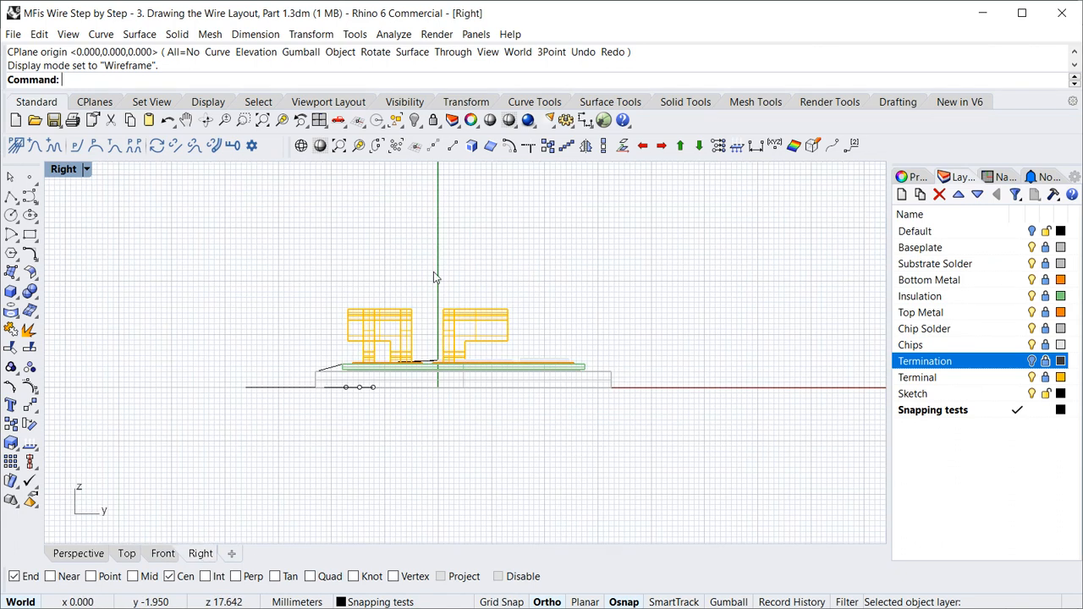
scroll(460, 367, up, 3)
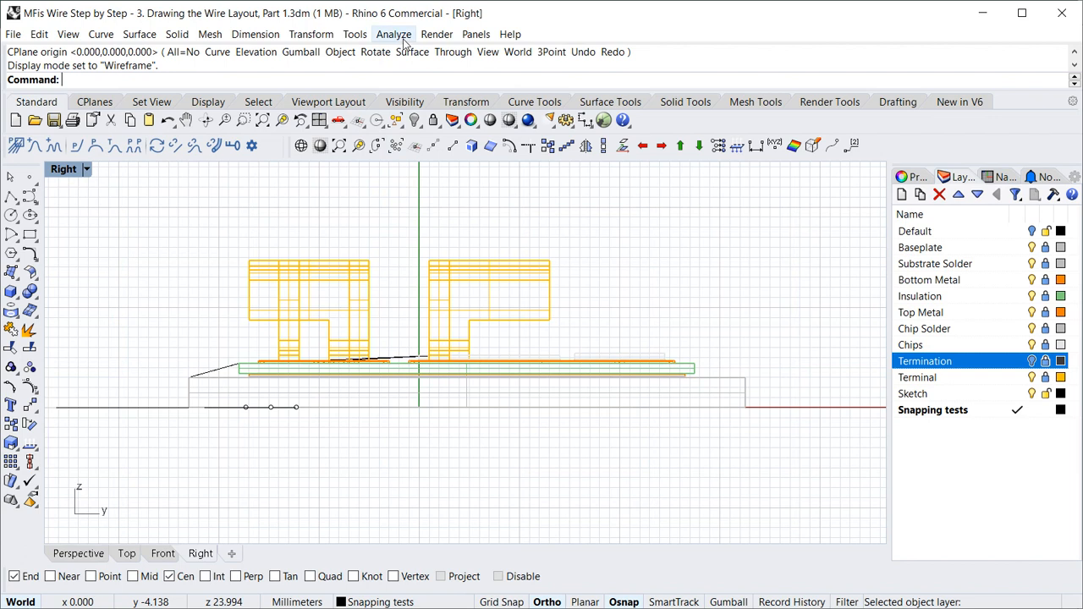
Switch the Modeling Aids setting in Rhino Options to Universal construction planes.
click(358, 35)
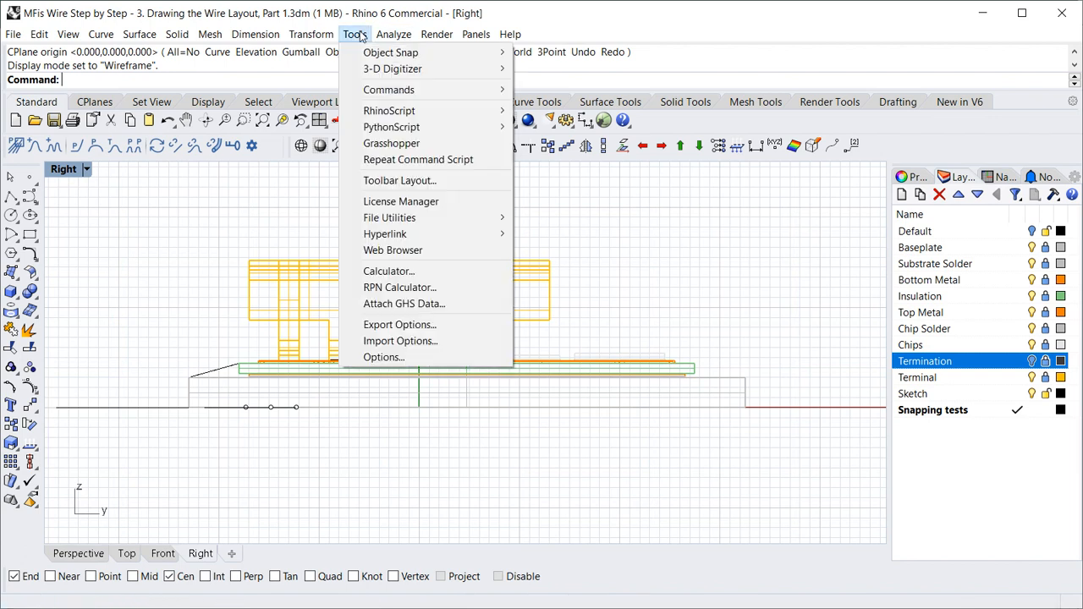
click(383, 362)
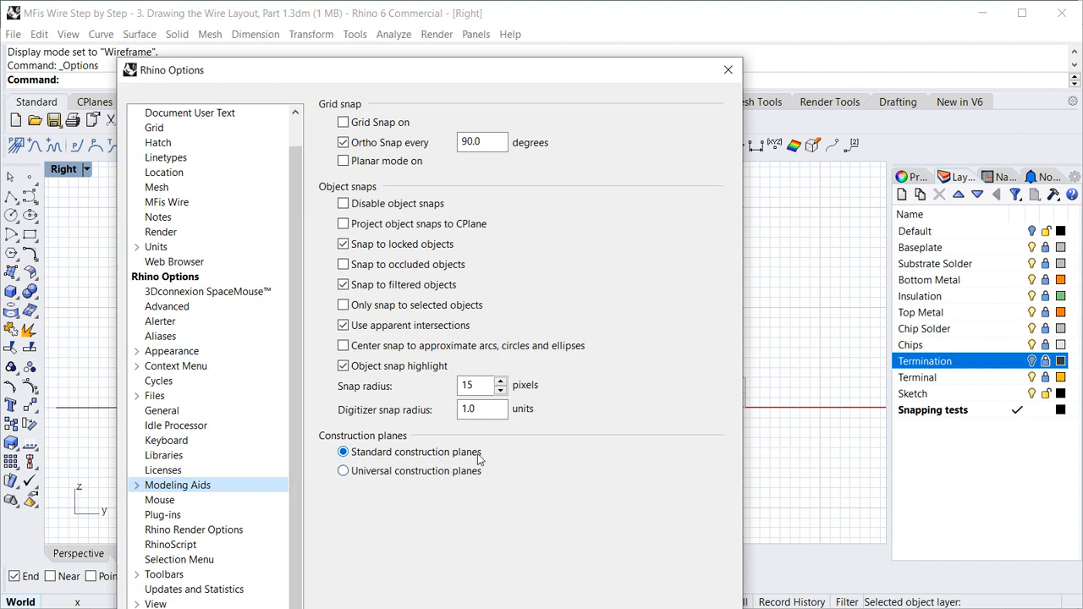
click(343, 476)
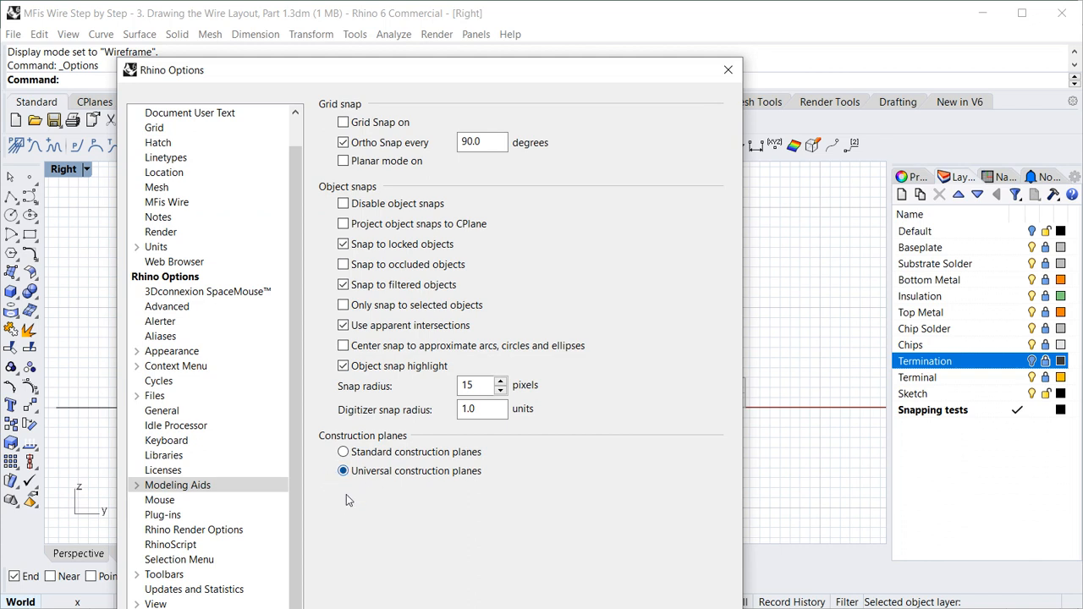
key(Return)
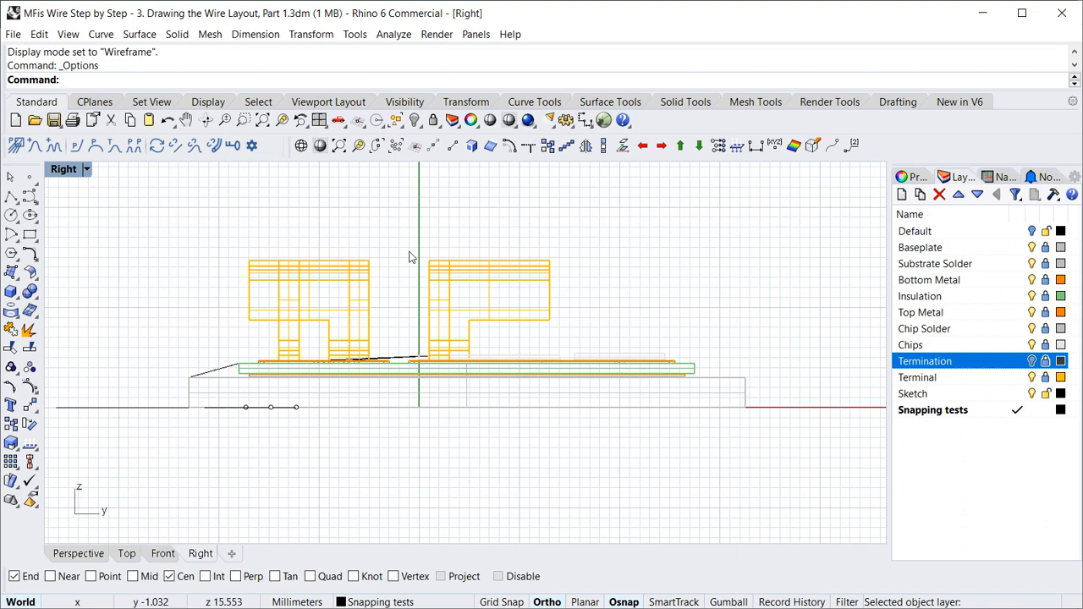
In the Perspective view, set the construction plane origin again at the centre of the small round hole's upper edge.
click(79, 553)
scroll(407, 295, up, 3)
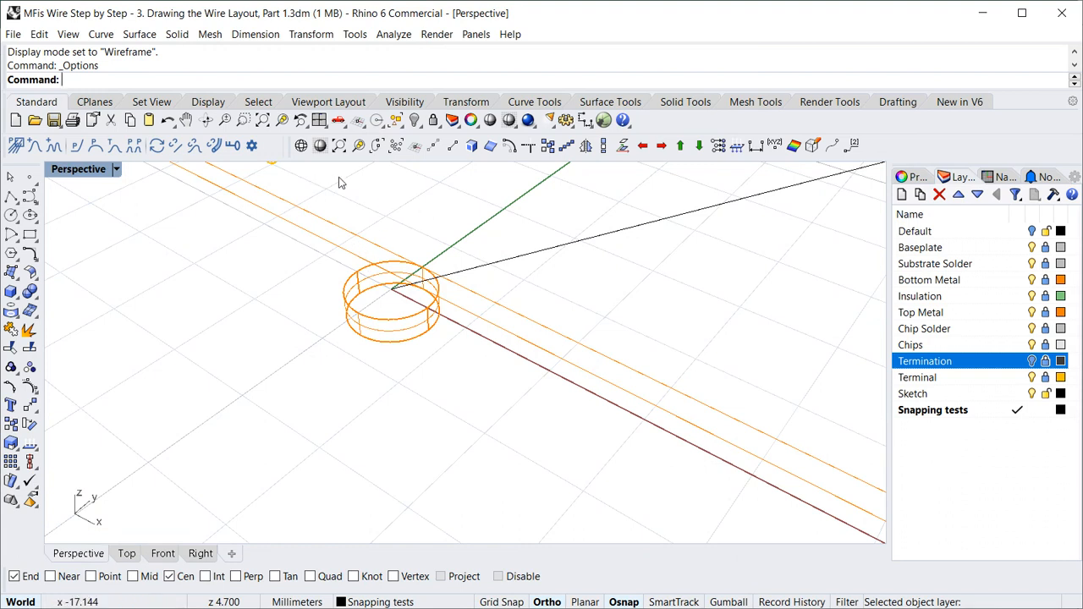
click(415, 146)
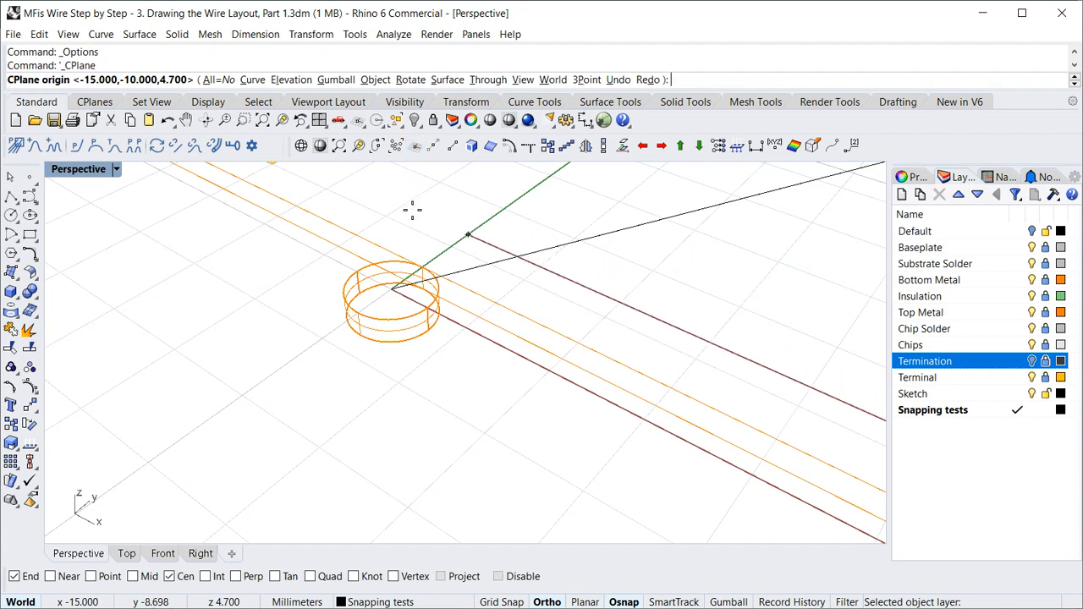
click(380, 261)
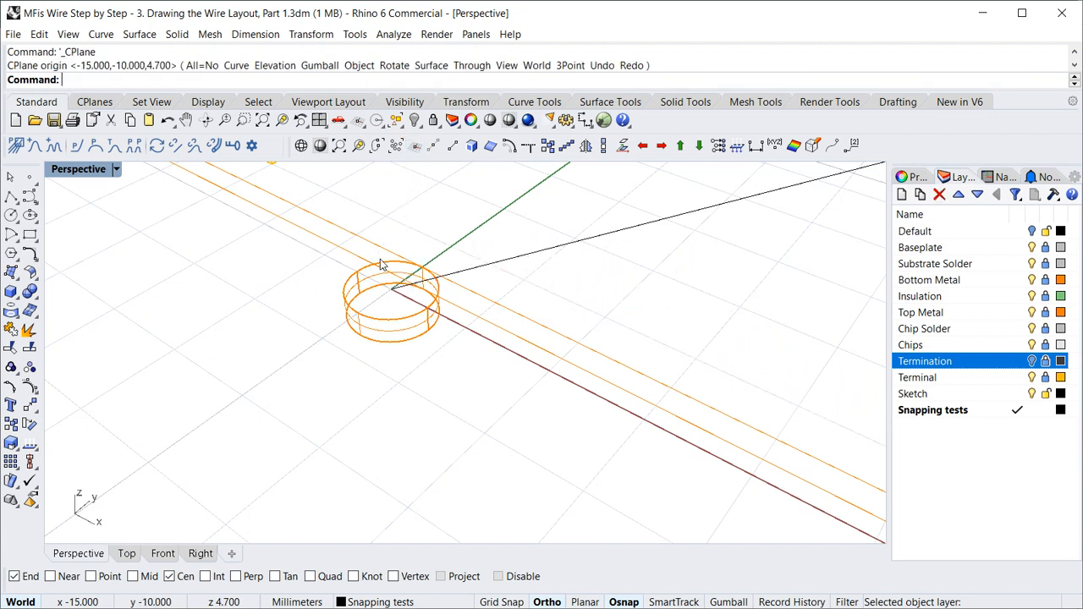
Check the position of the construction plane origin relative to the small round hole in the Top, Front and Perspective views.
click(127, 555)
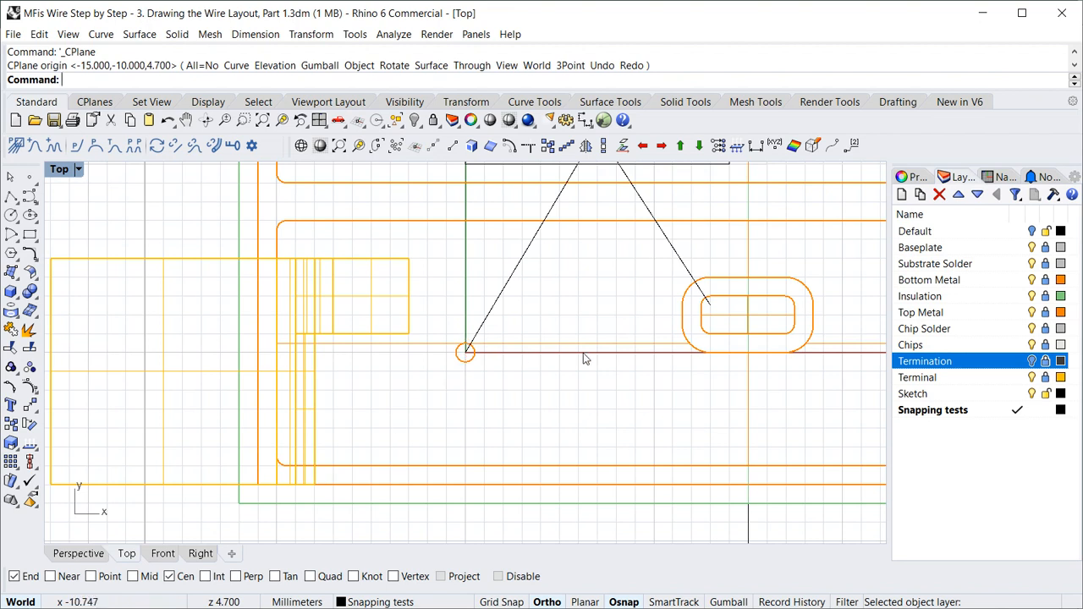
scroll(405, 406, down, 3)
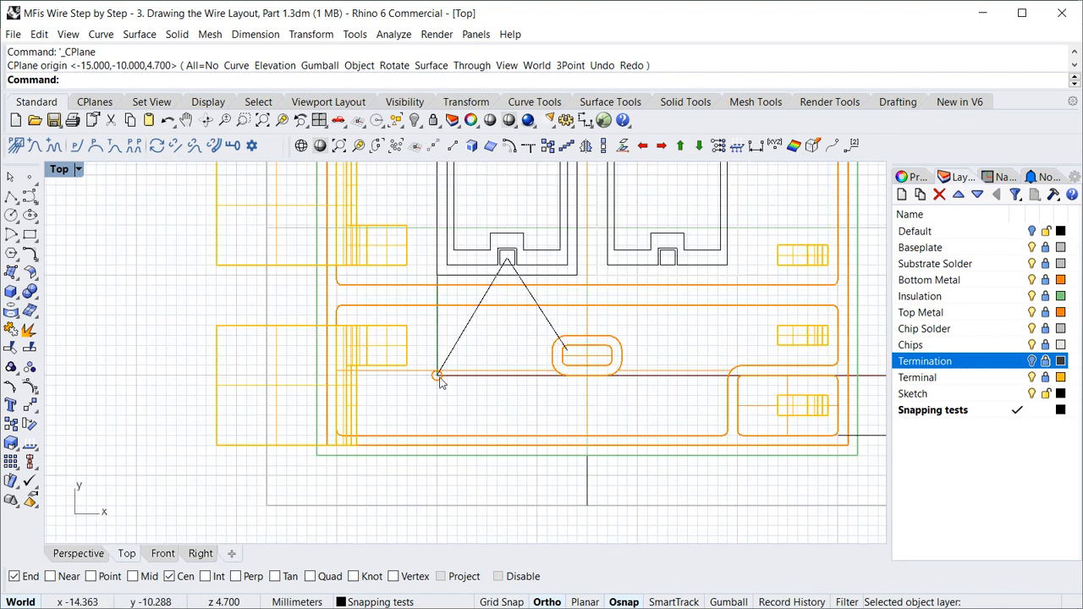
click(163, 554)
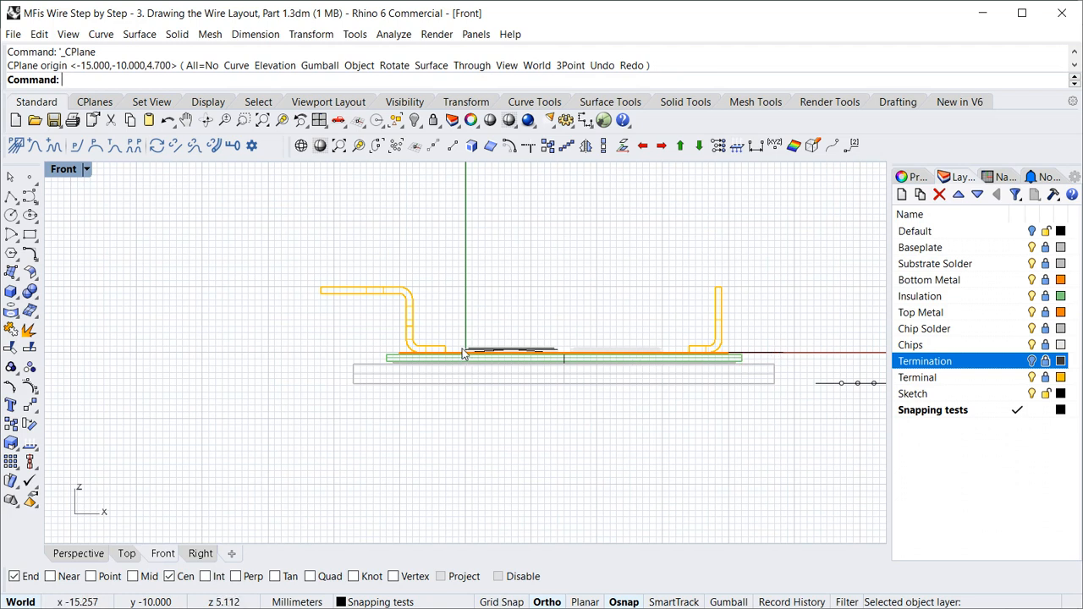
scroll(463, 359, up, 5)
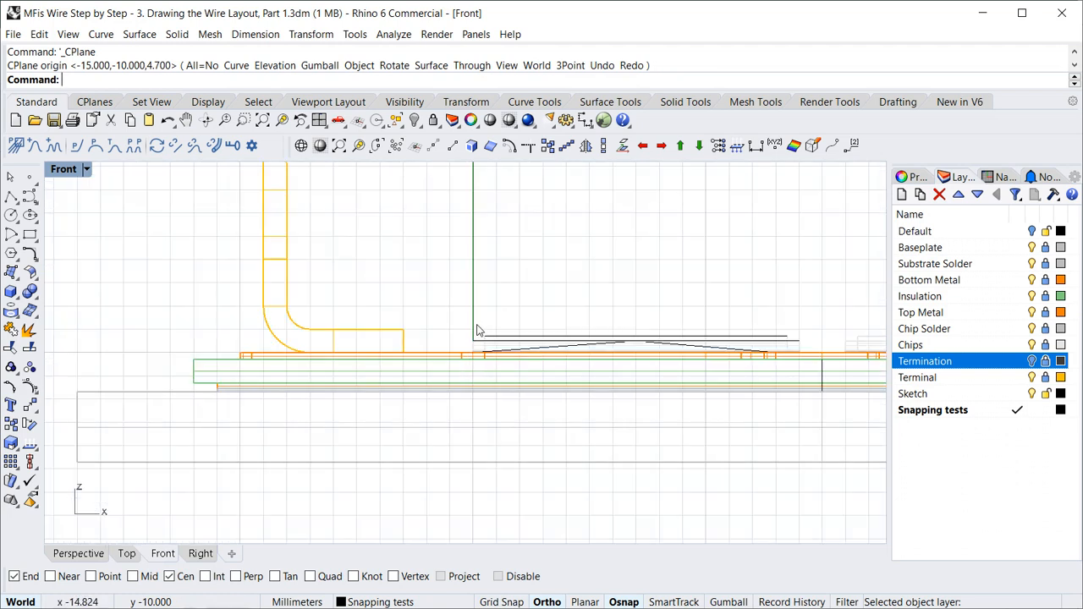
scroll(462, 369, down, 2)
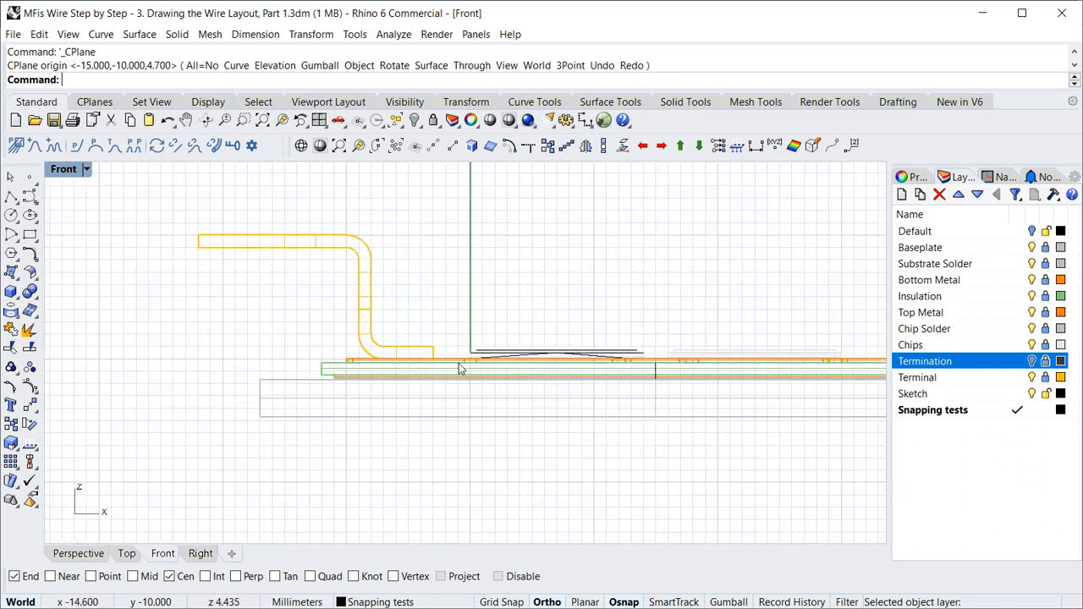
click(79, 553)
scroll(413, 292, up, 5)
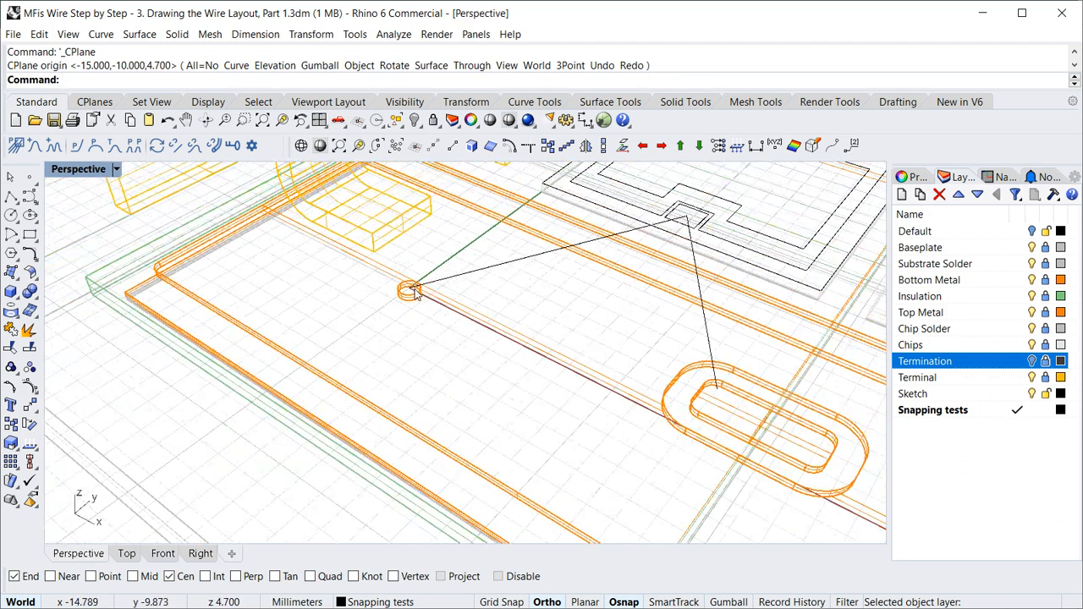
scroll(415, 291, down, 1)
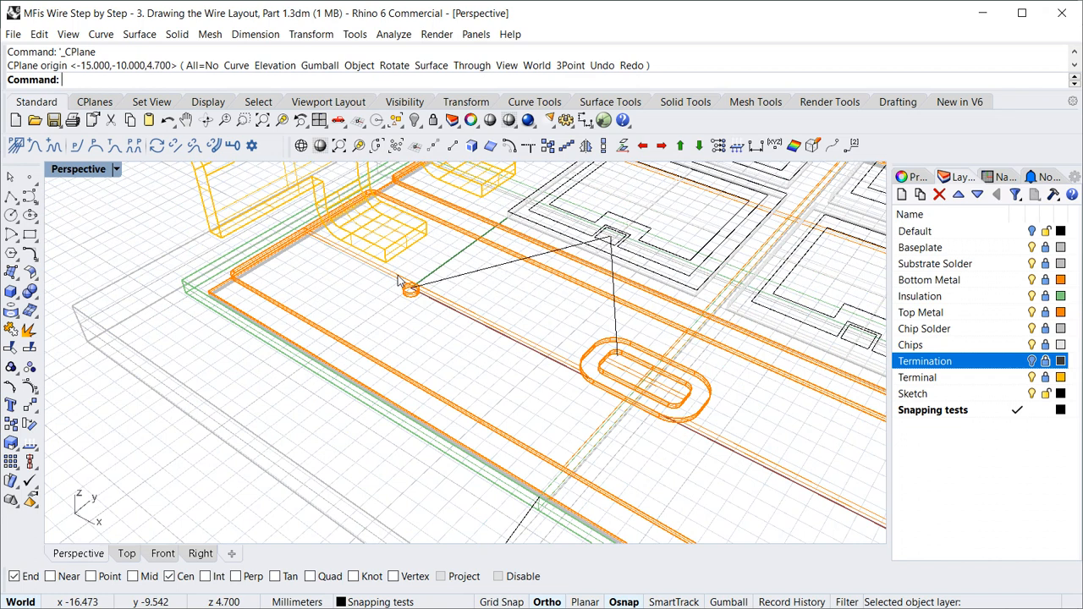
scroll(401, 282, down, 3)
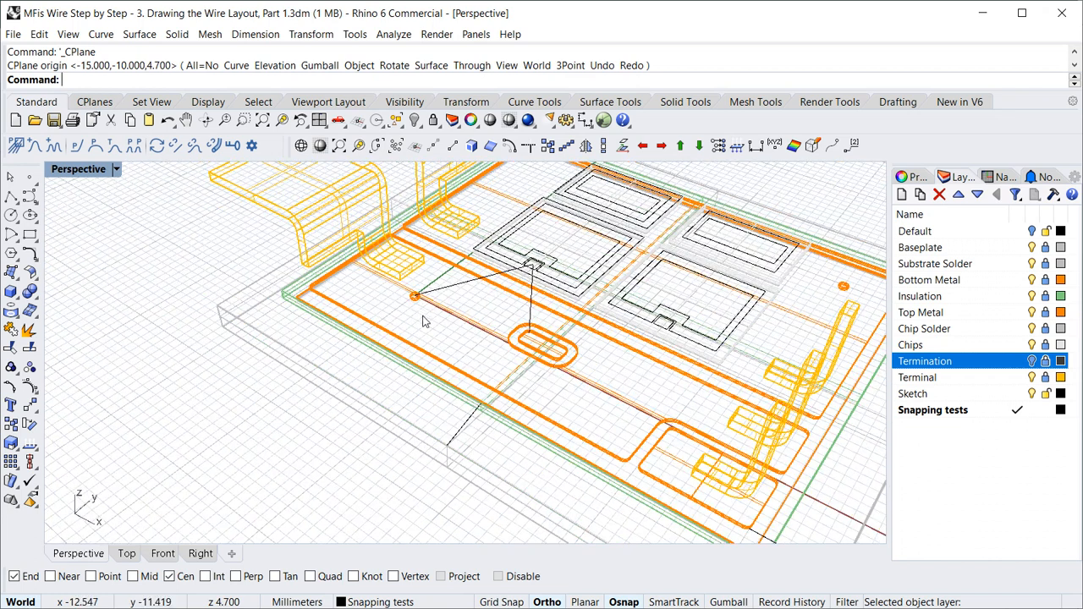
Switch the Perspective view to Shaded display and view the chips and the test lines on the power module.
click(116, 170)
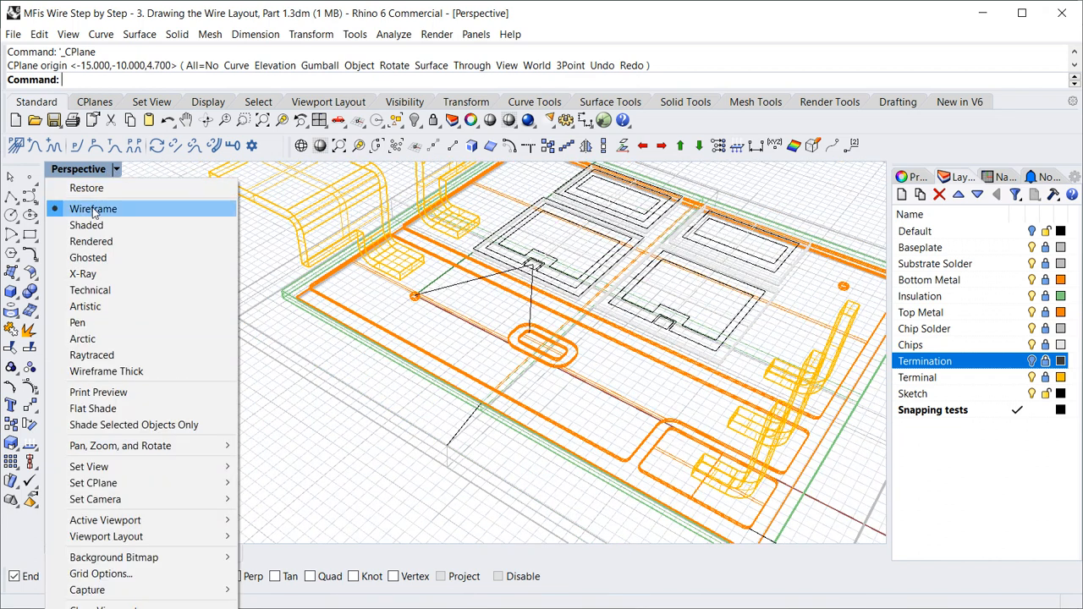
click(85, 225)
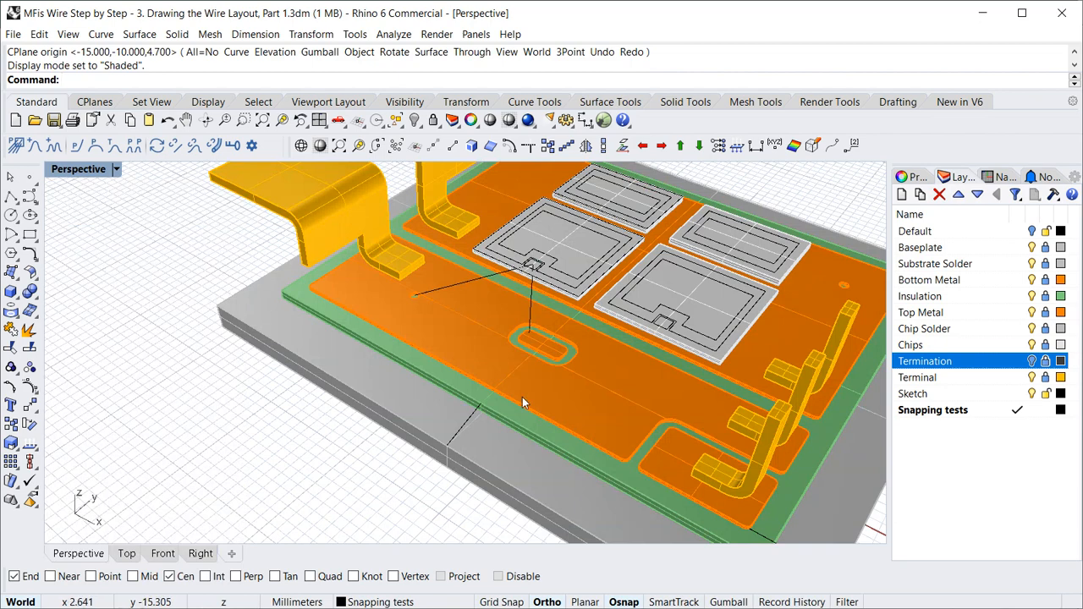
right_drag(390, 391, 485, 390)
scroll(485, 390, up, 6)
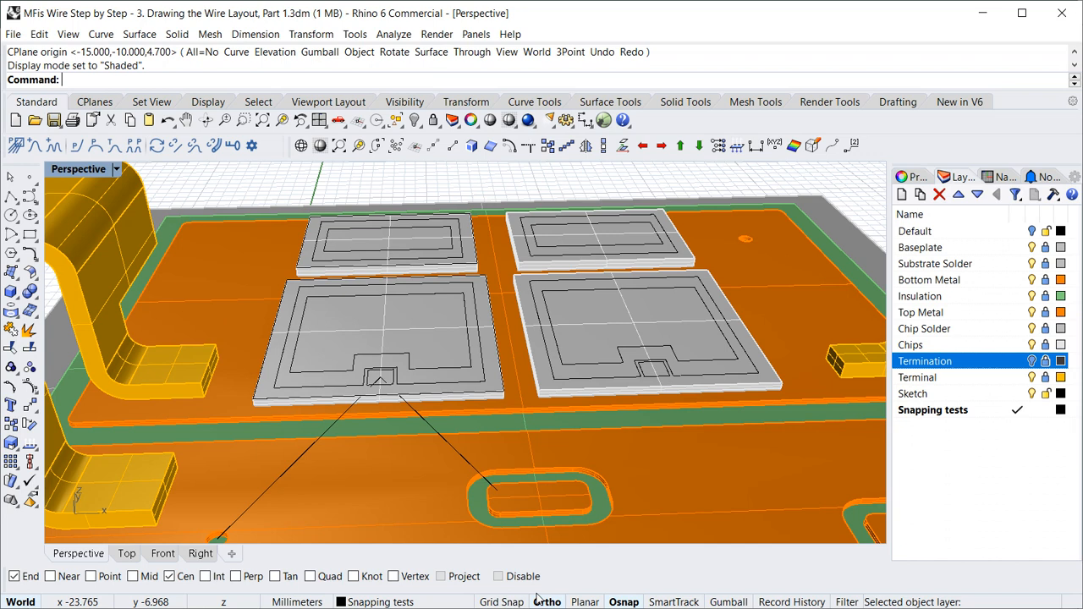
scroll(563, 322, down, 3)
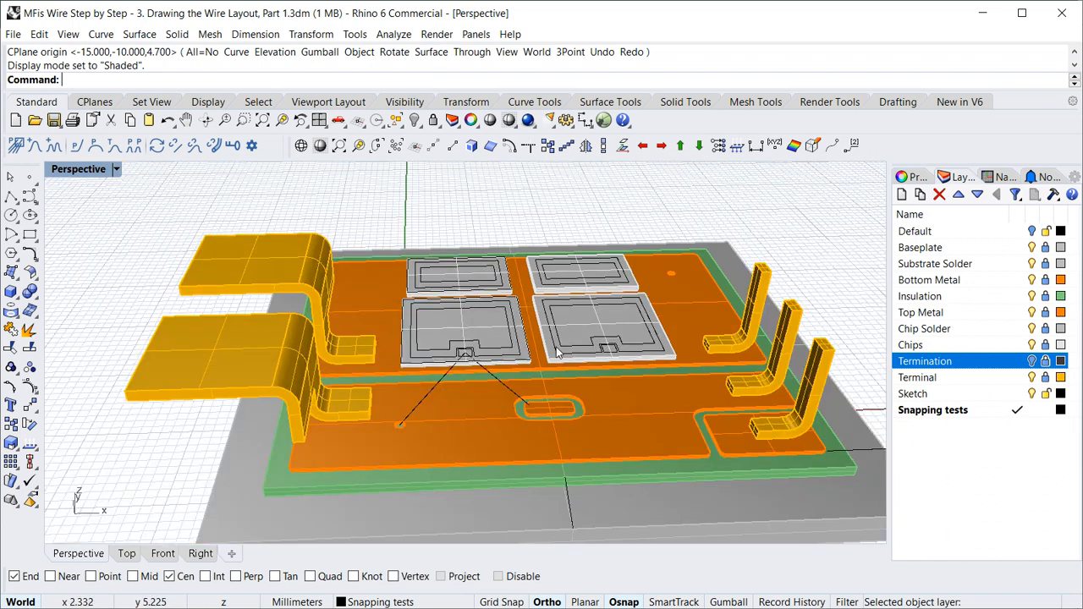
Make Default the current layer and delete the Snapping tests layer together with all its objects.
shift+right_drag(704, 456, 519, 418)
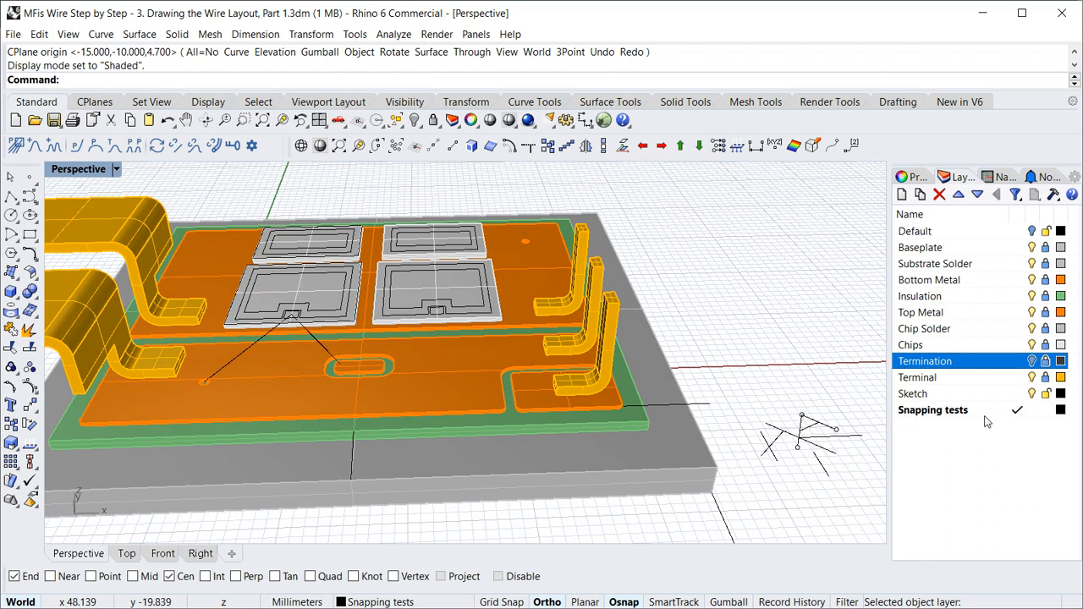
click(1018, 410)
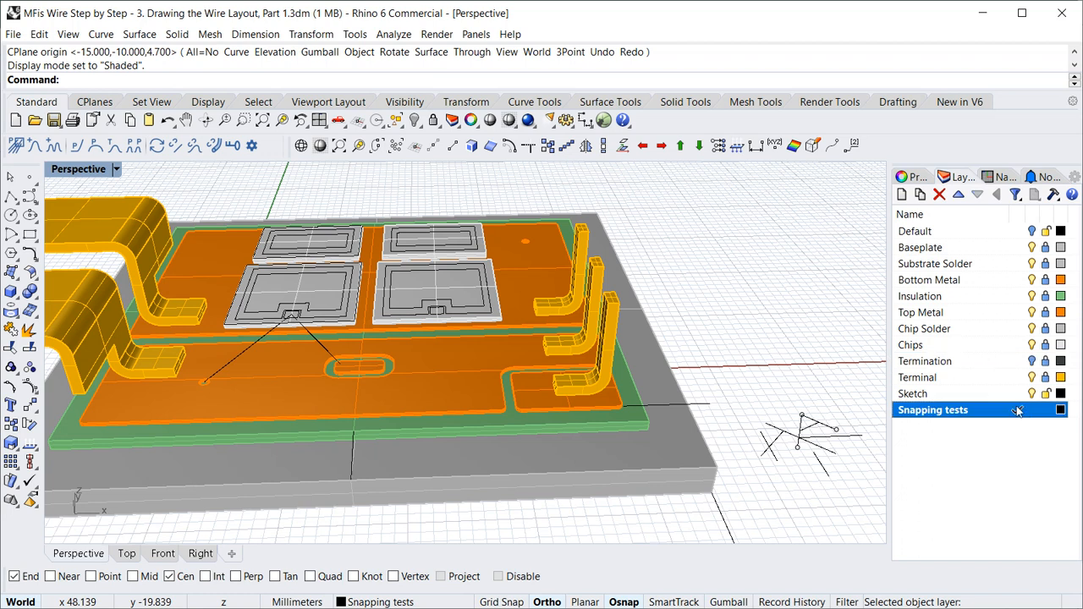
click(1018, 232)
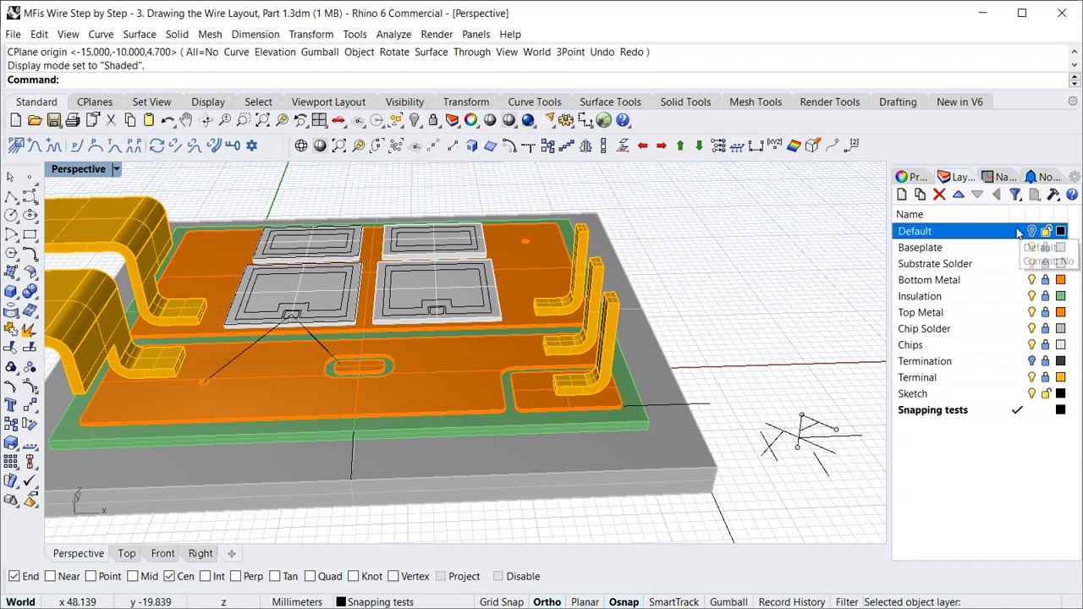
click(933, 412)
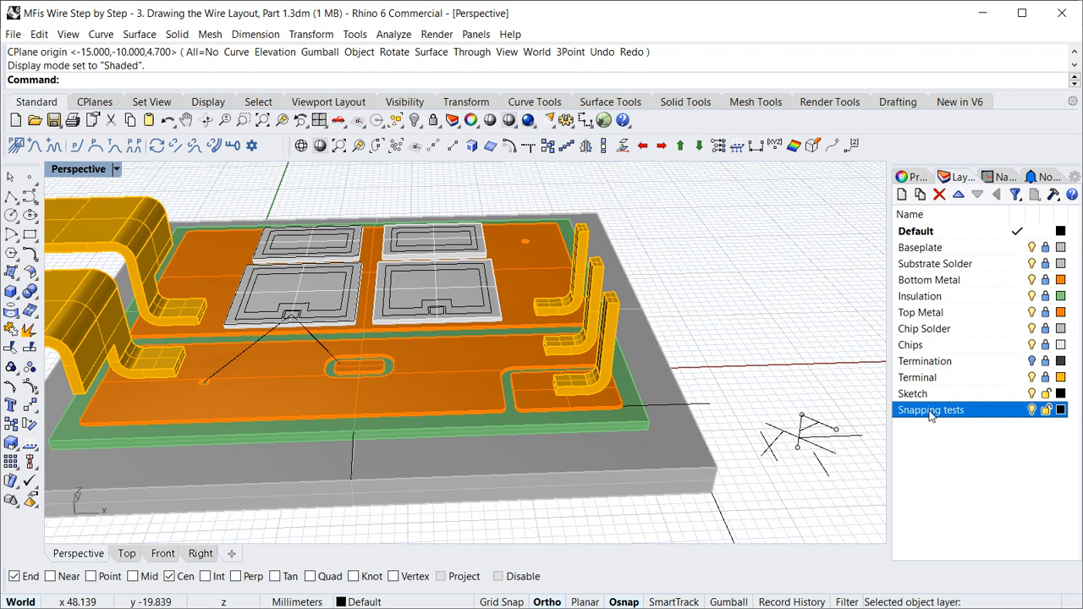
click(939, 194)
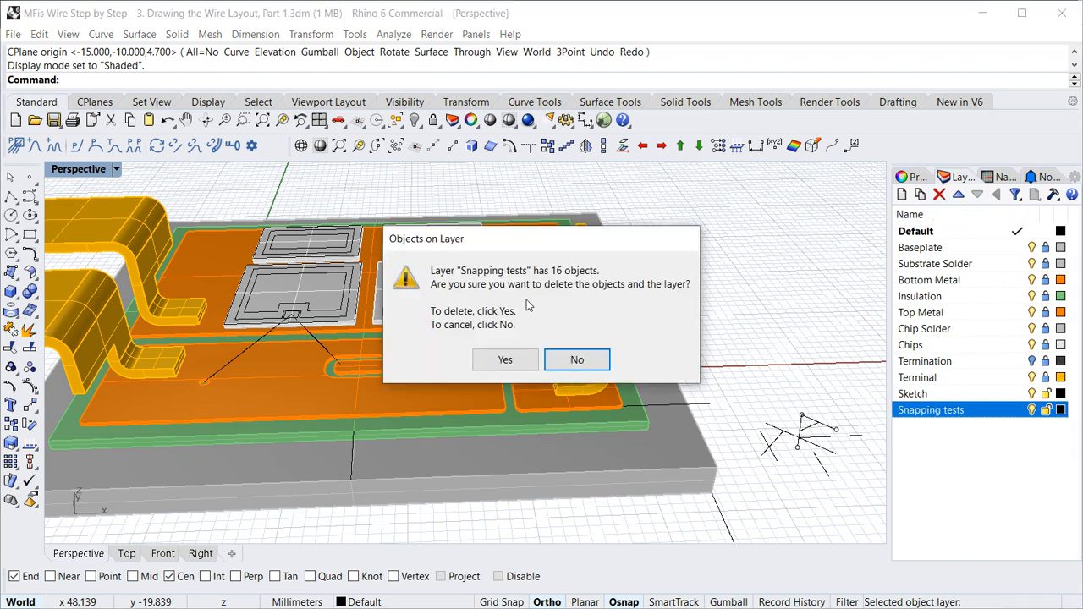
click(505, 360)
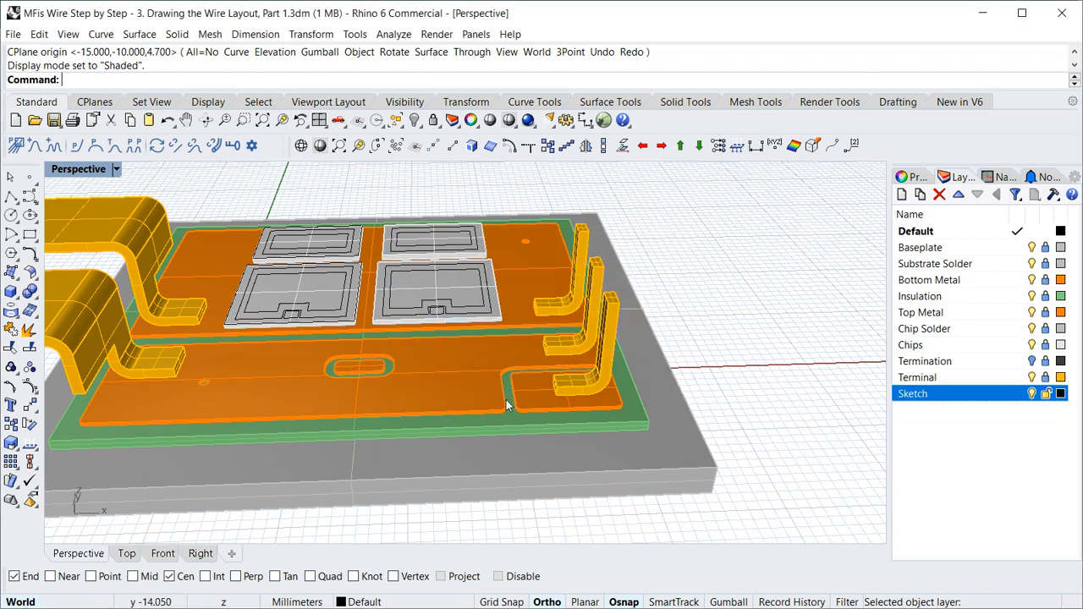
right_drag(506, 400, 569, 407)
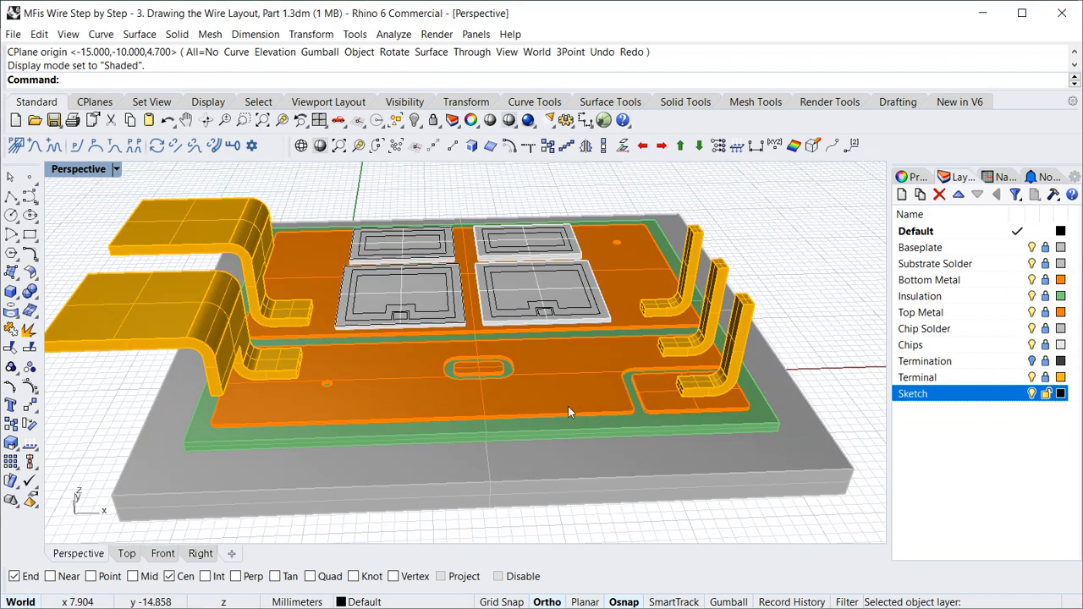